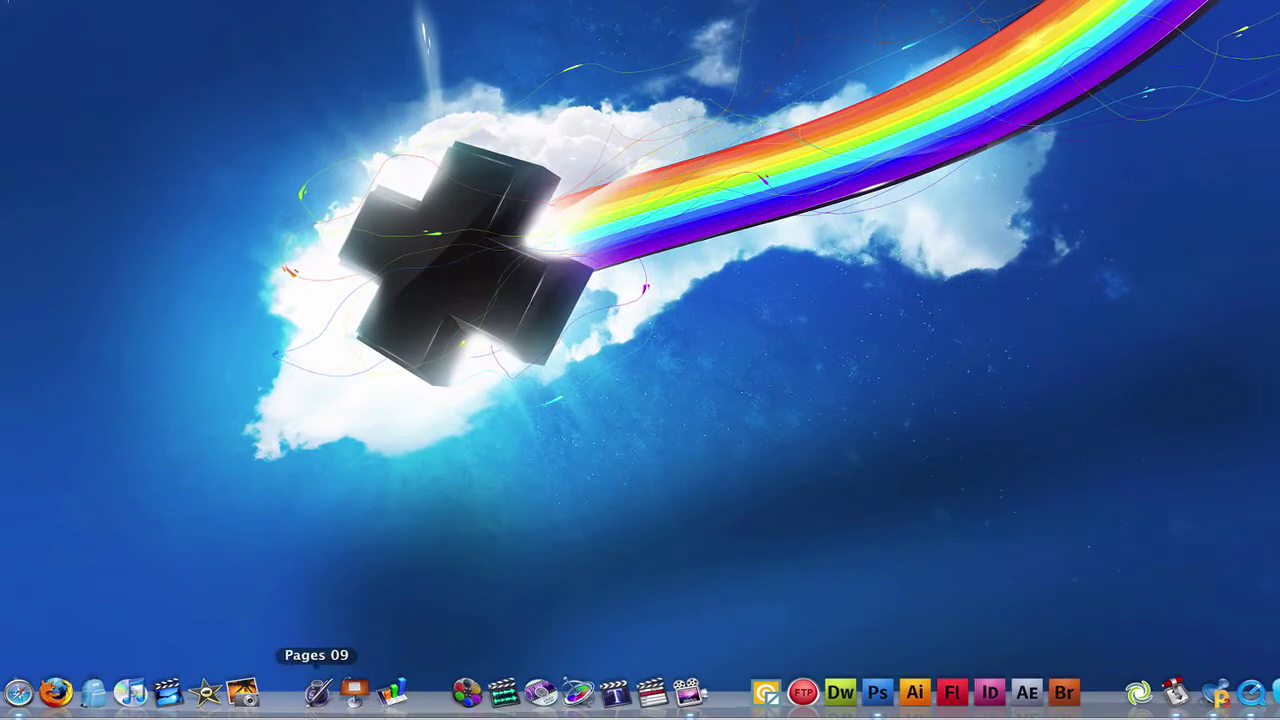
Launch Pages 09, reposition the Template Chooser and show the blank word processing templates.
click(316, 706)
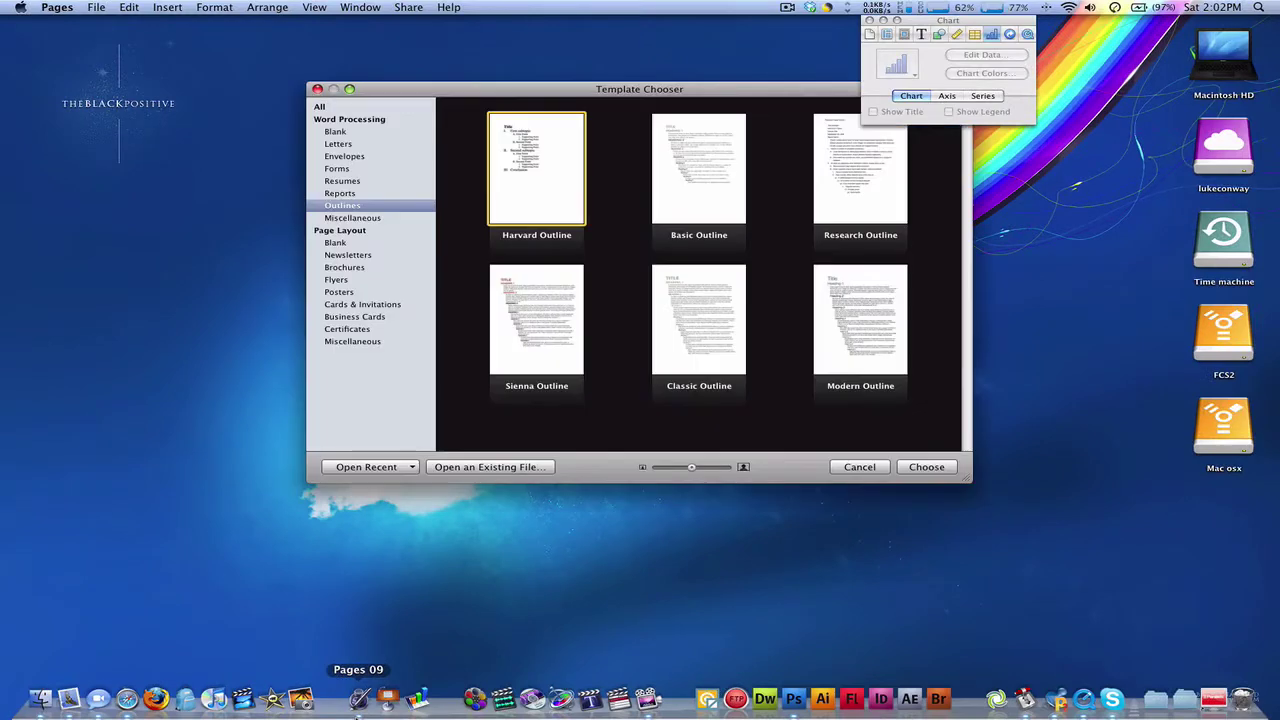
drag(438, 90, 284, 78)
click(196, 119)
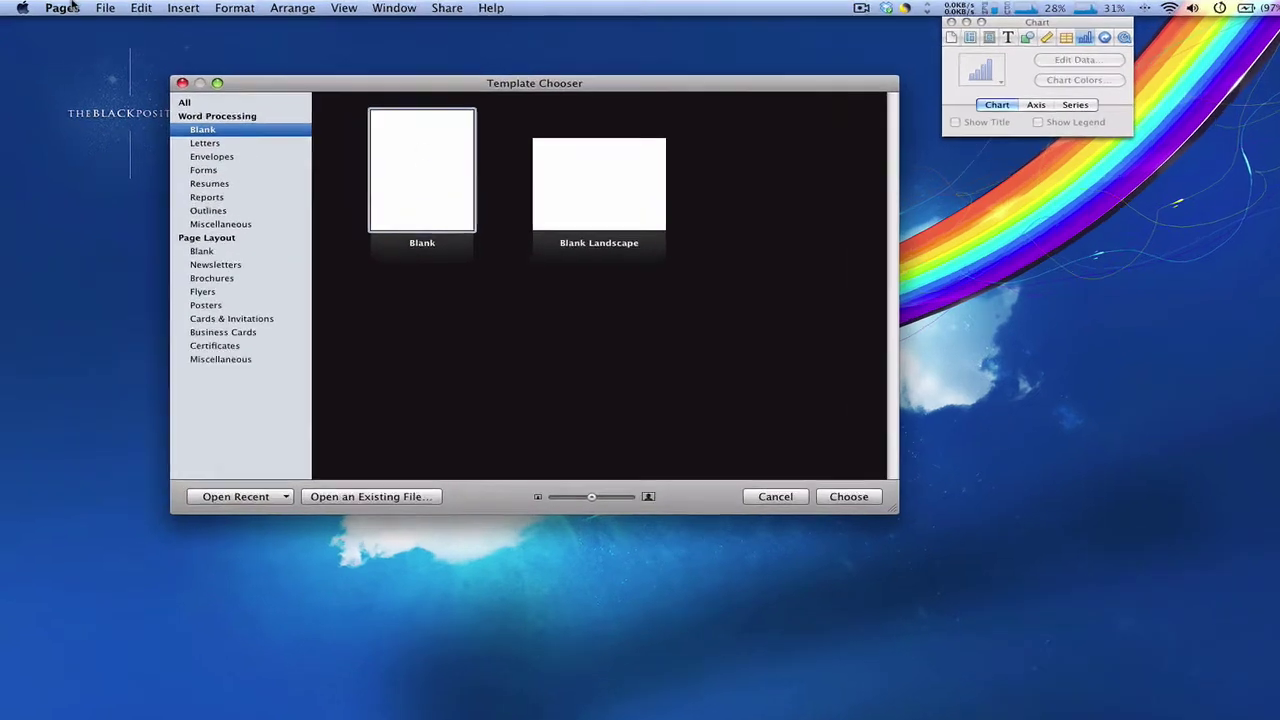
Set the general preferences so new documents use the Blank word processing template.
click(62, 8)
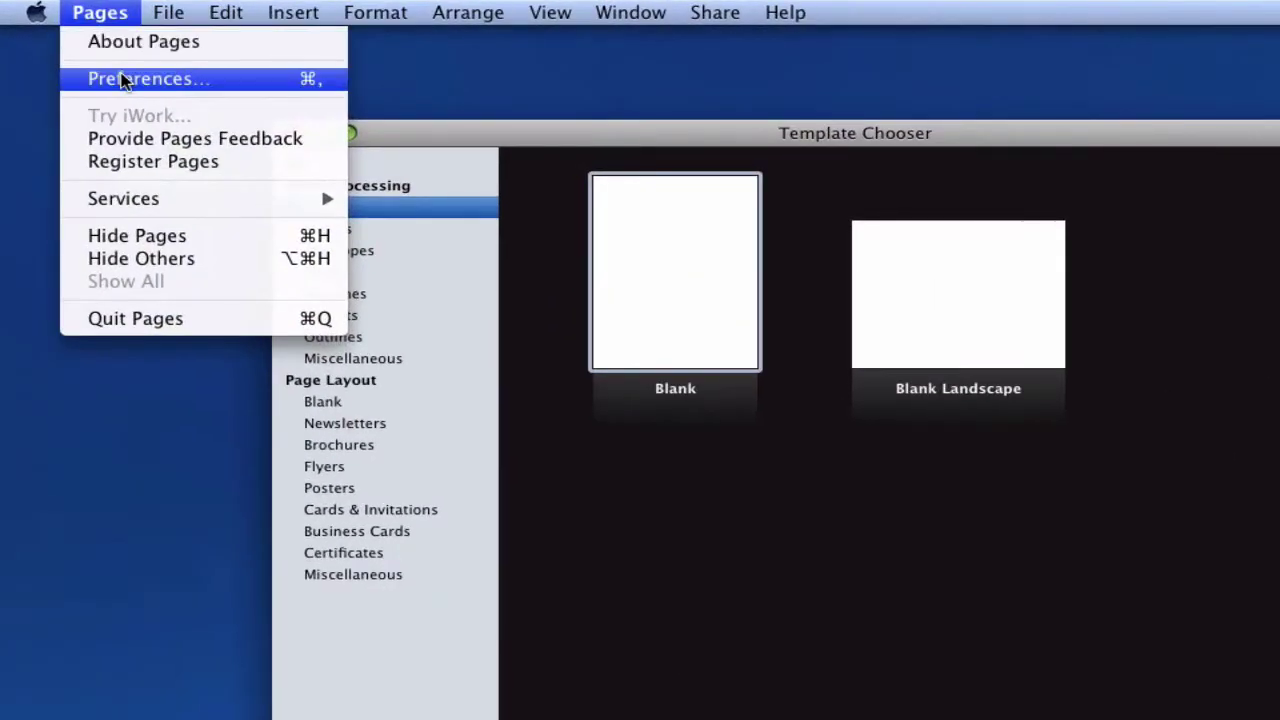
click(122, 78)
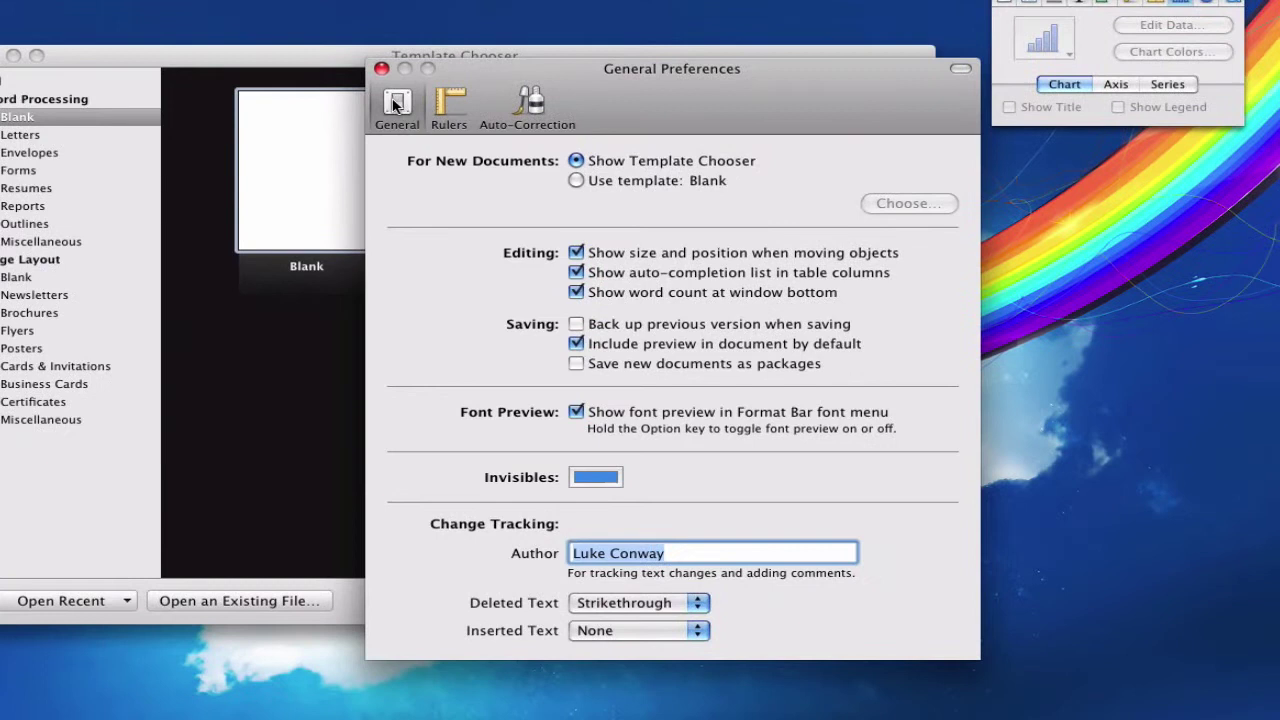
click(712, 181)
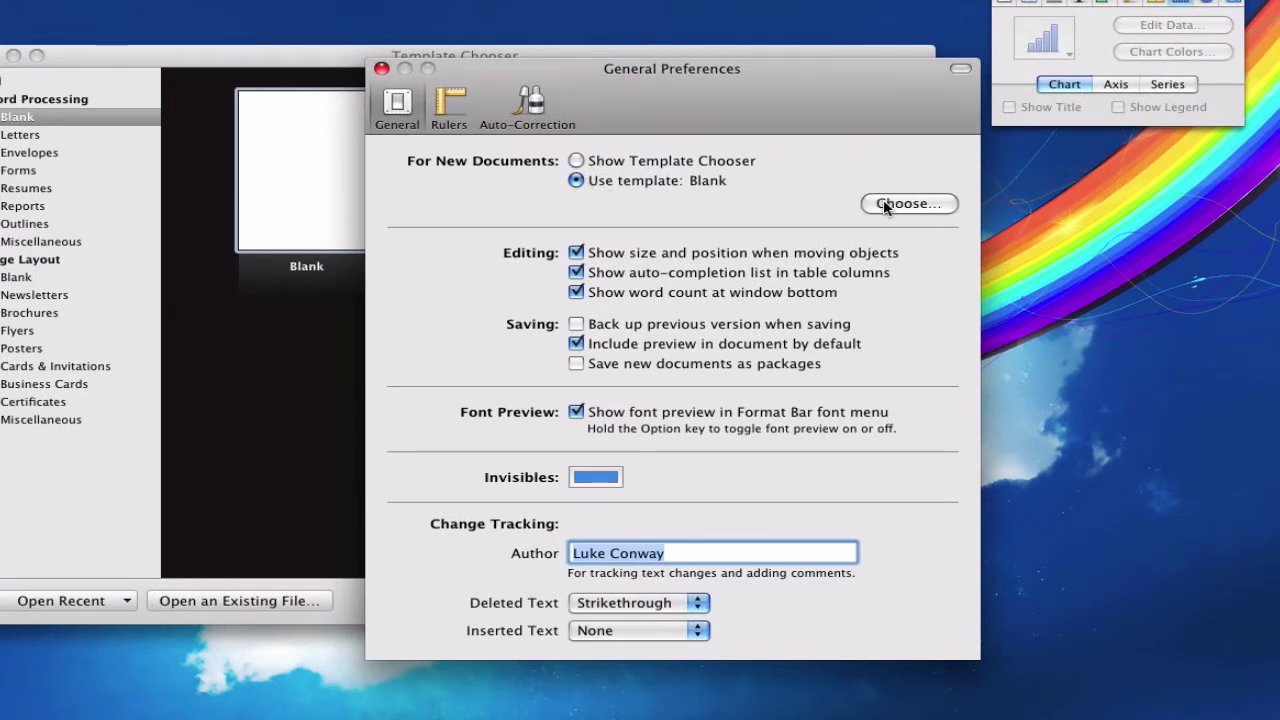
click(908, 203)
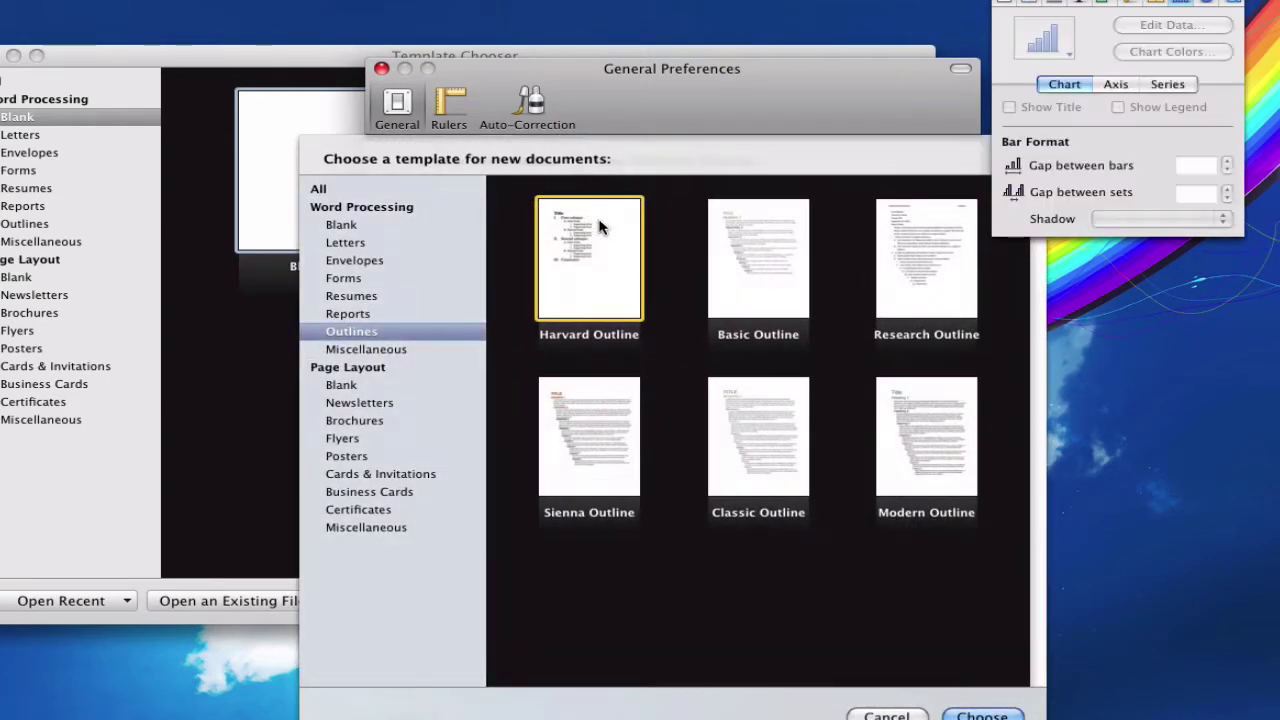
click(362, 226)
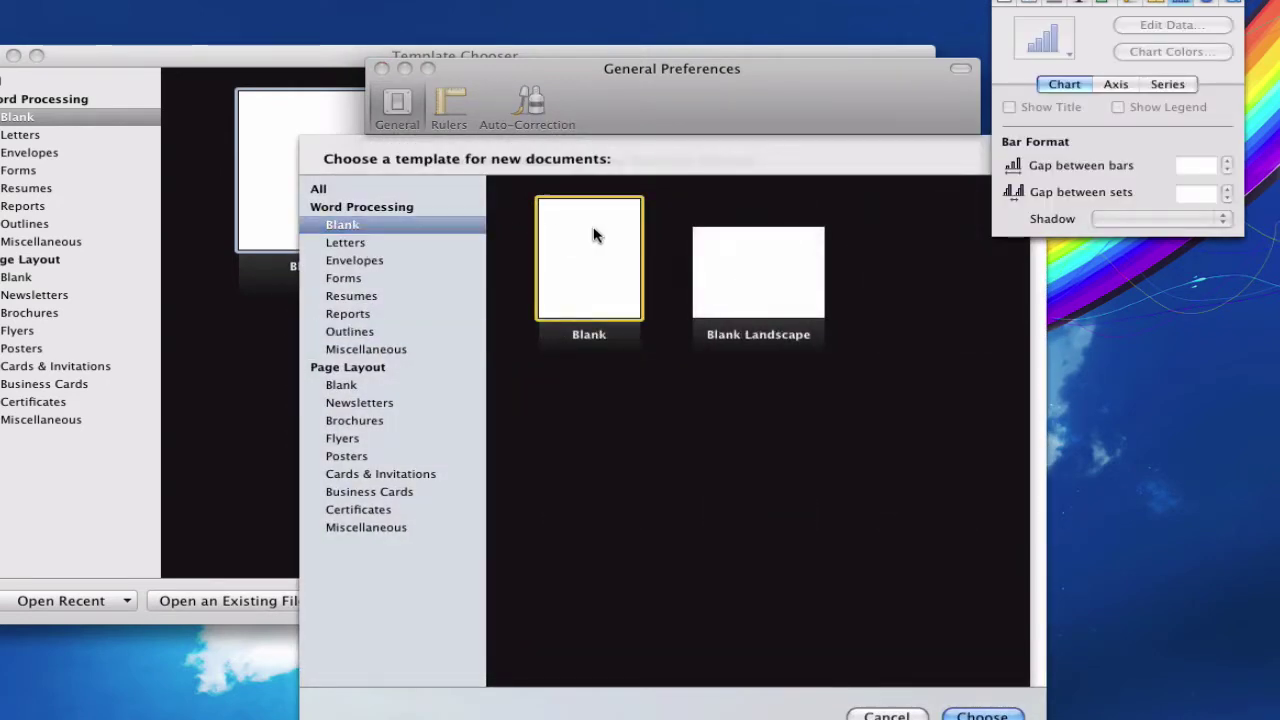
click(995, 710)
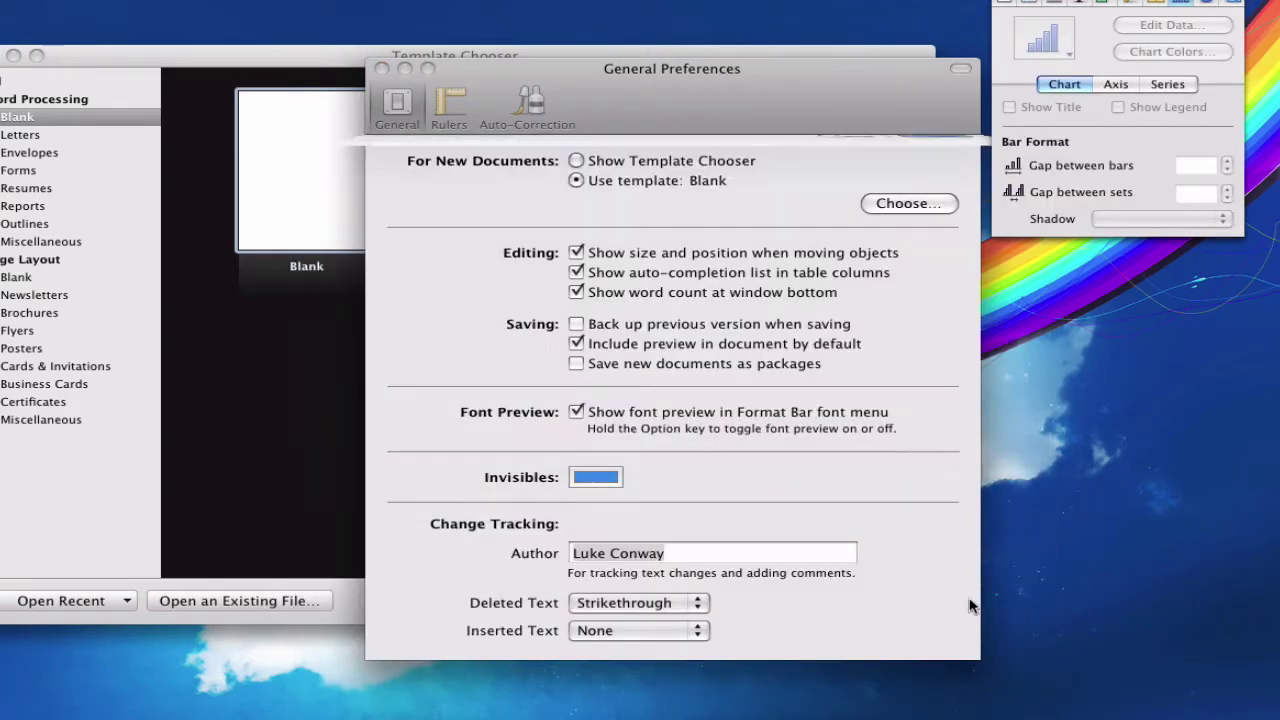
Set new documents back to showing the Template Chooser and close the preferences.
click(577, 161)
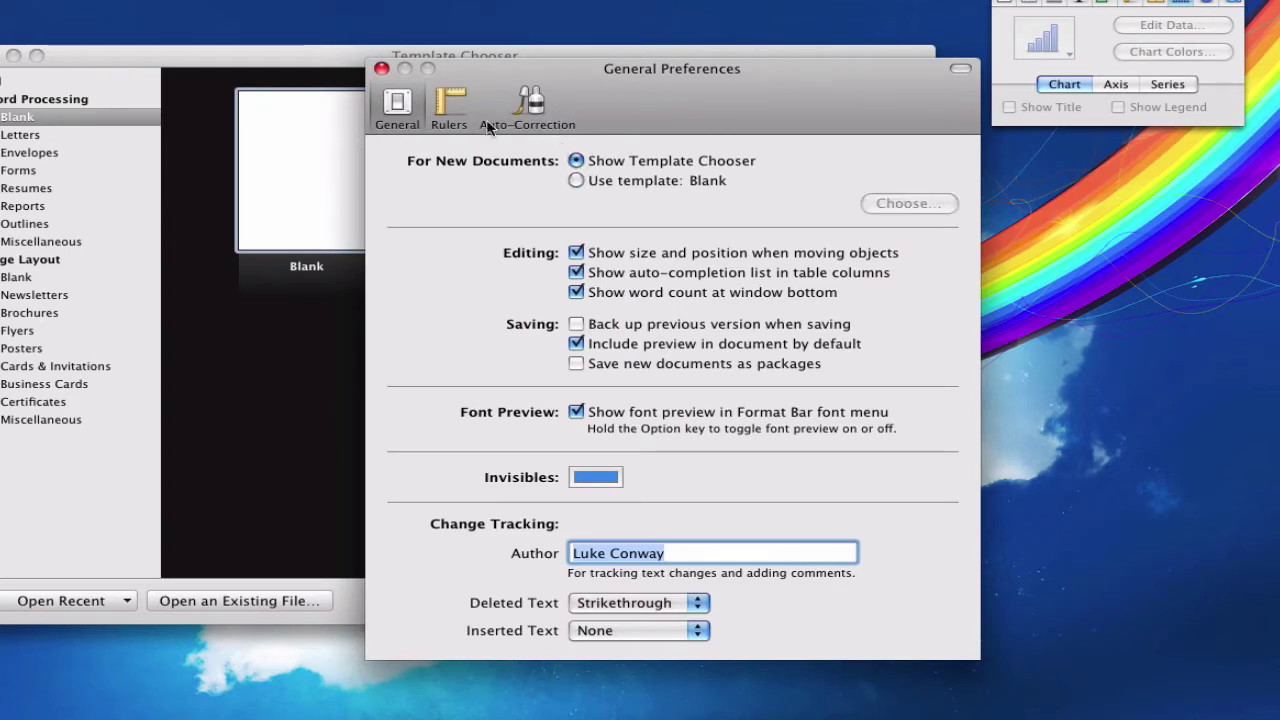
click(381, 68)
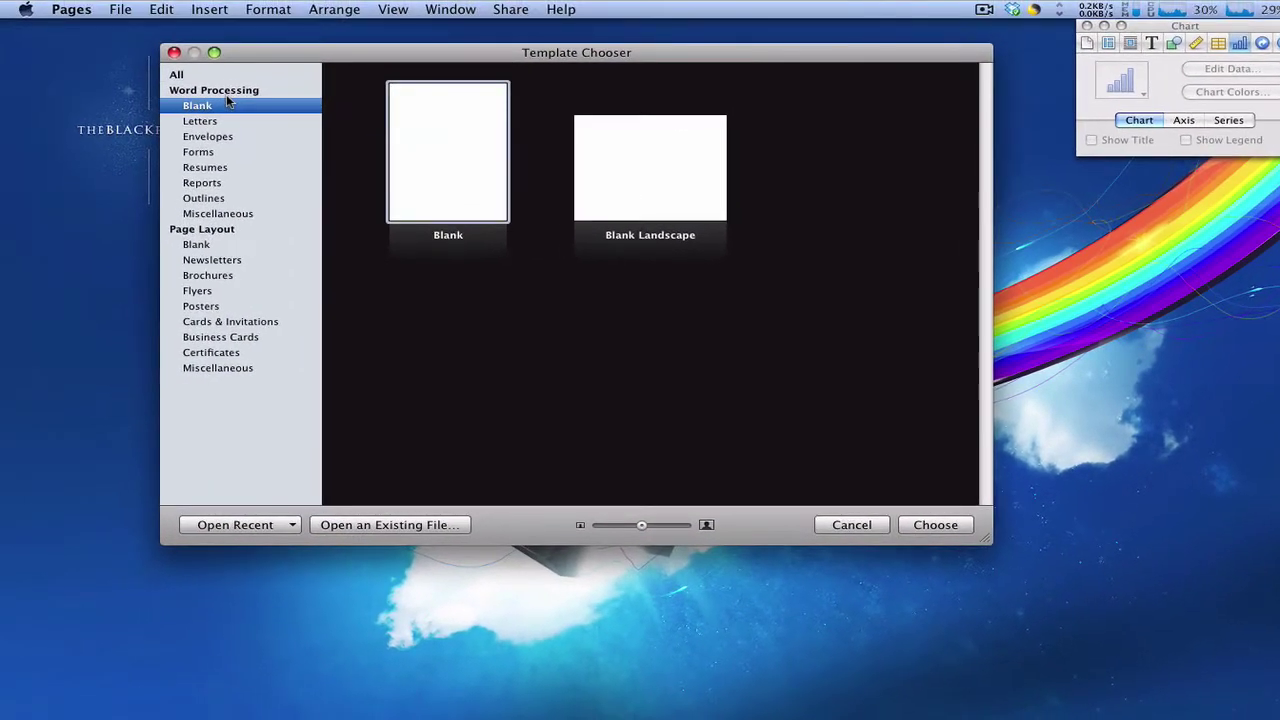
Check the recent documents option and the dialog for opening an existing file, leaving without opening anything.
click(247, 526)
click(248, 531)
click(390, 525)
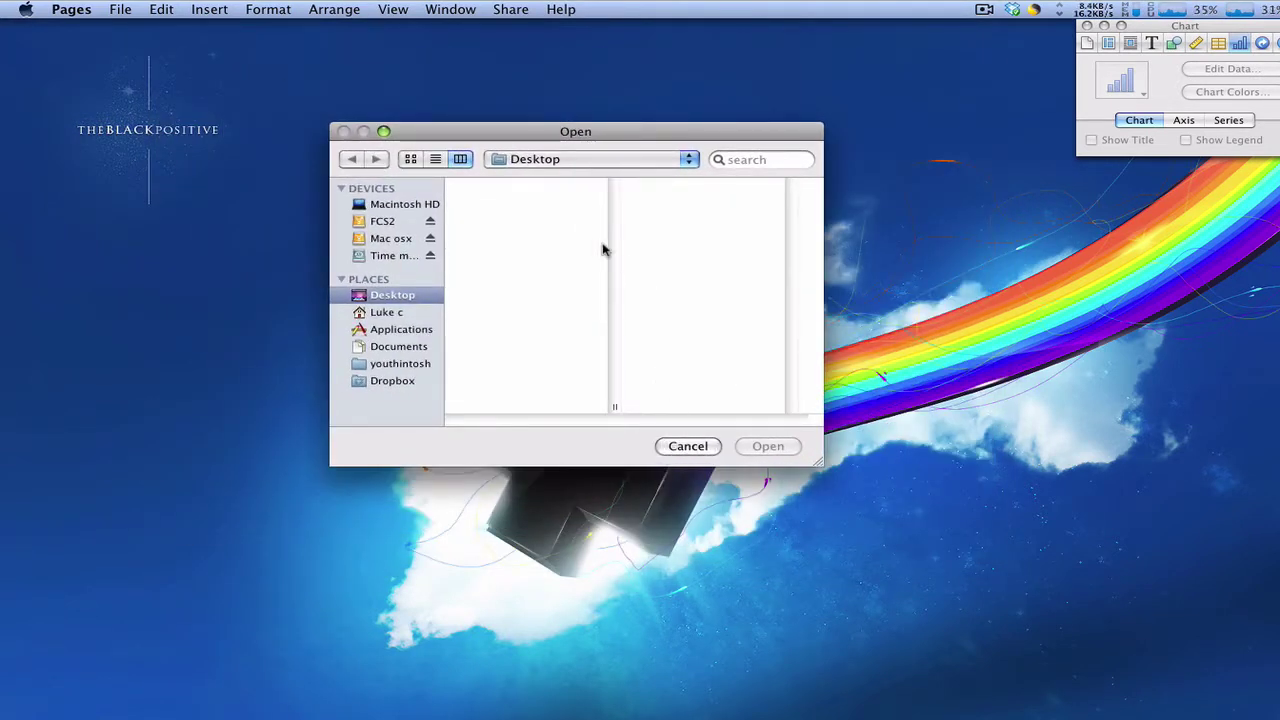
click(687, 447)
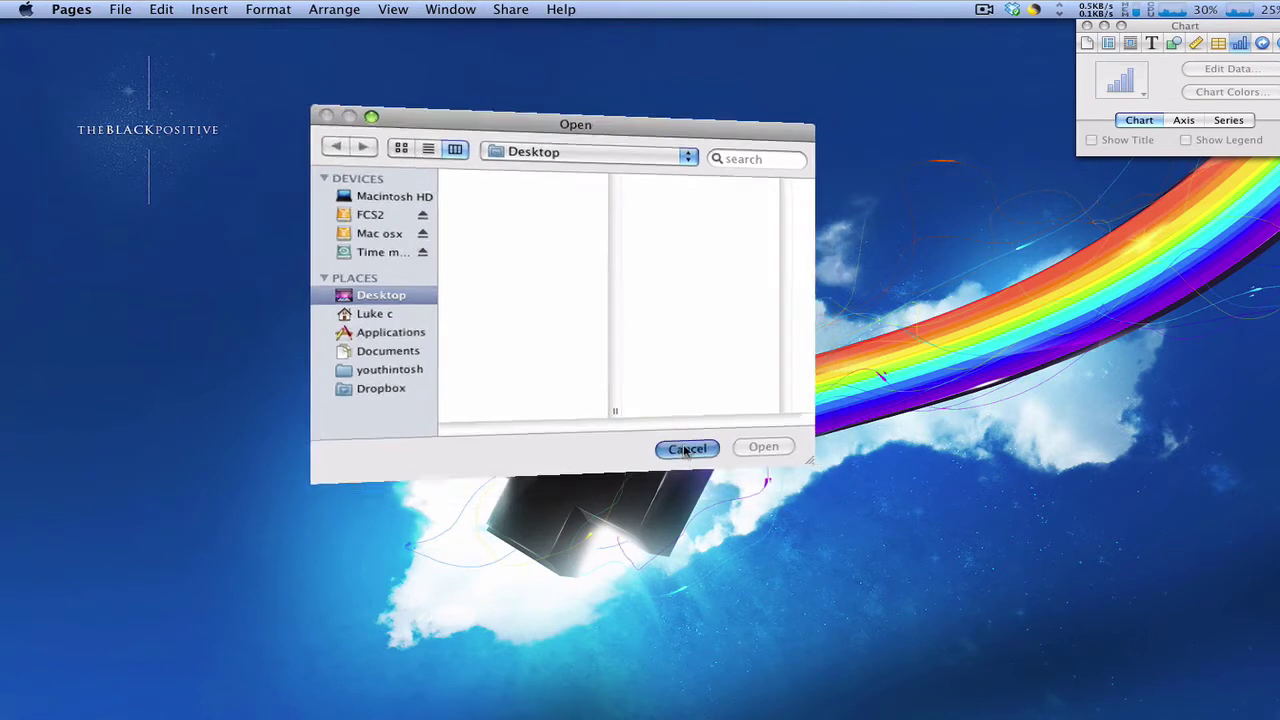
Create a new document from the Business Letter template in the Letters category.
click(425, 247)
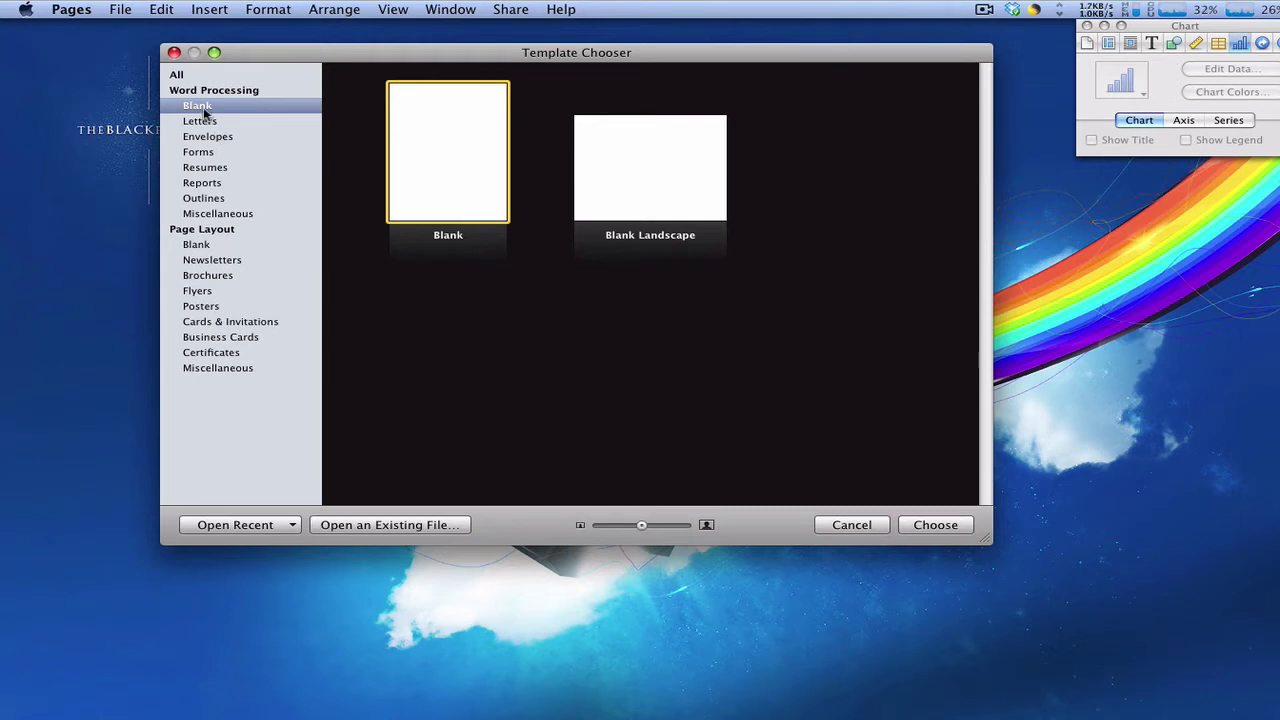
click(728, 154)
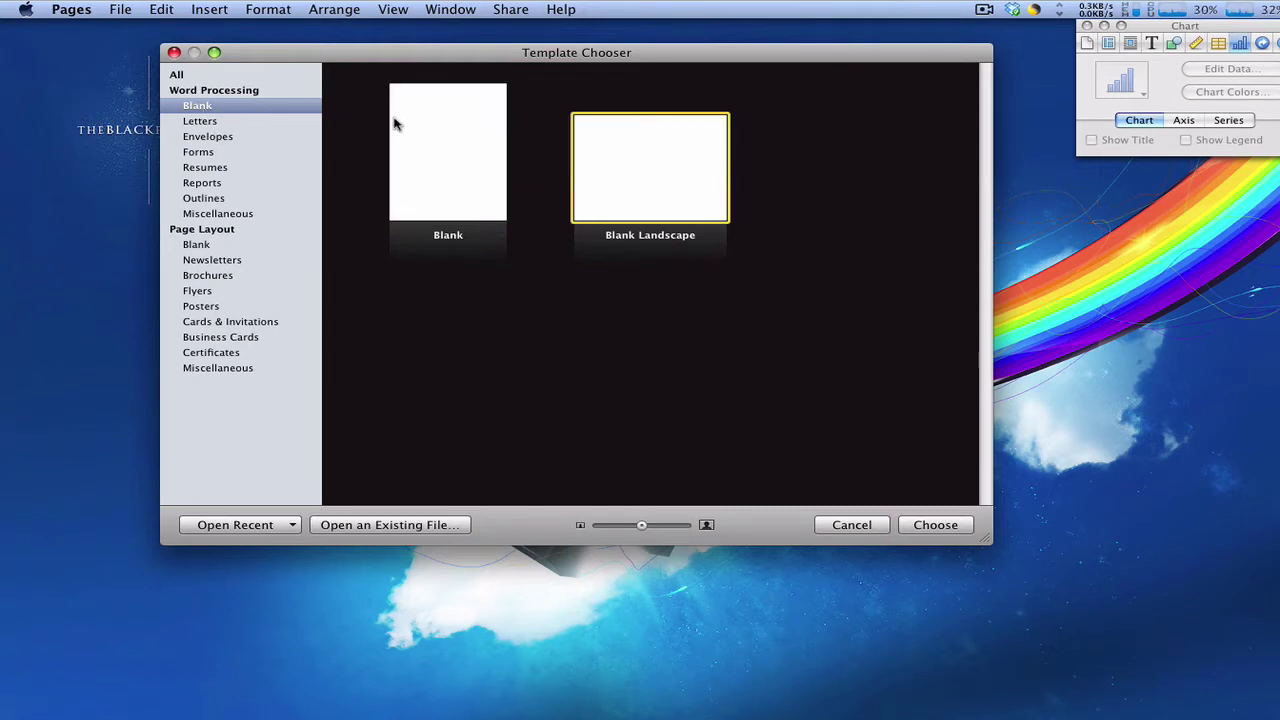
click(192, 121)
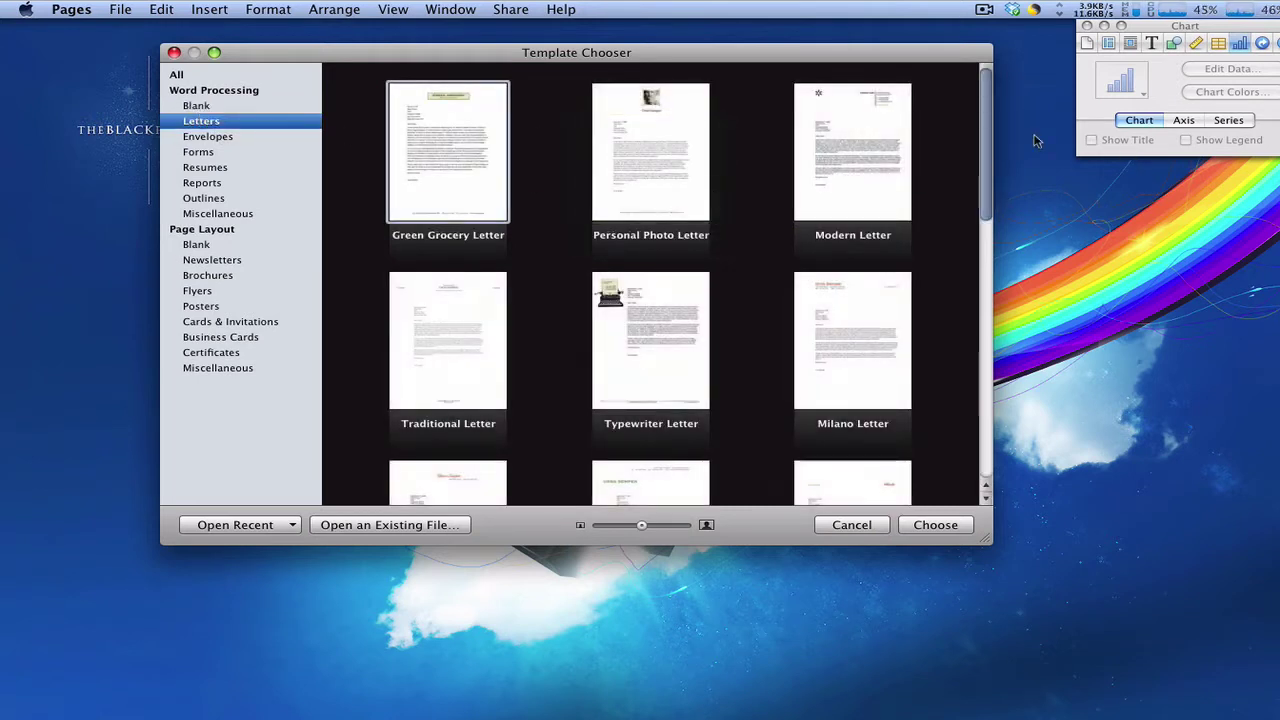
drag(986, 138, 992, 428)
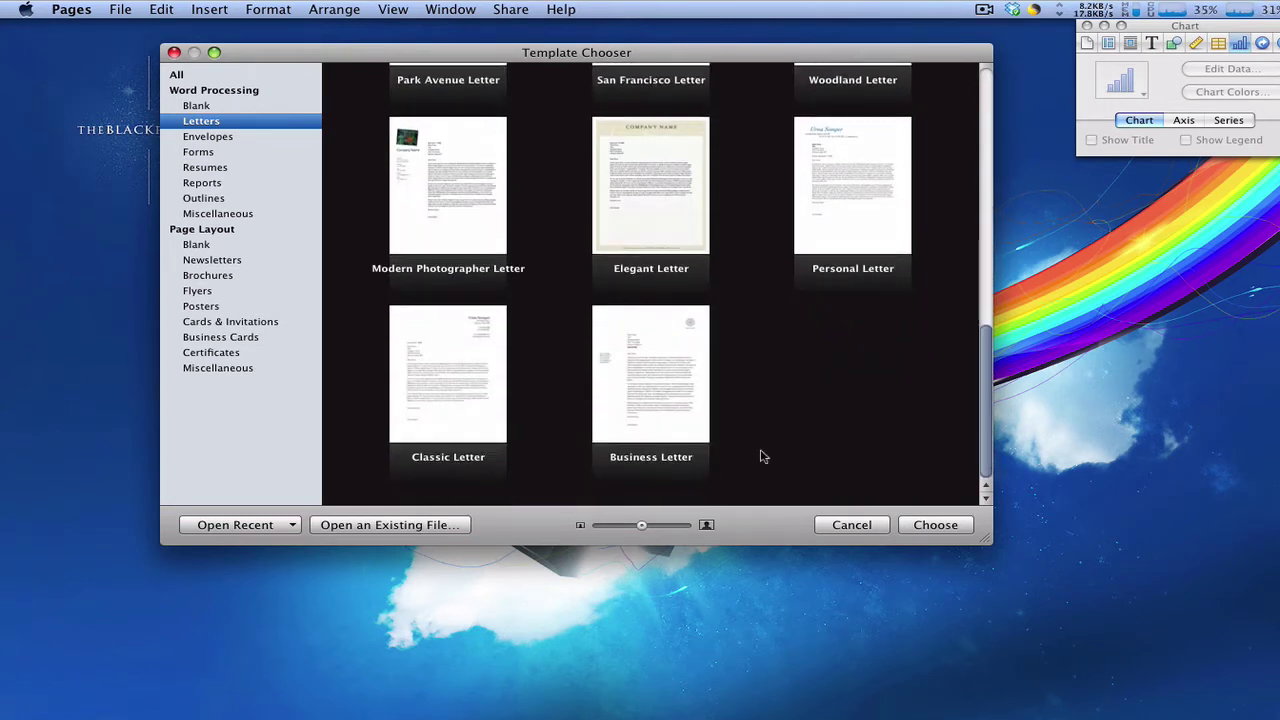
click(701, 362)
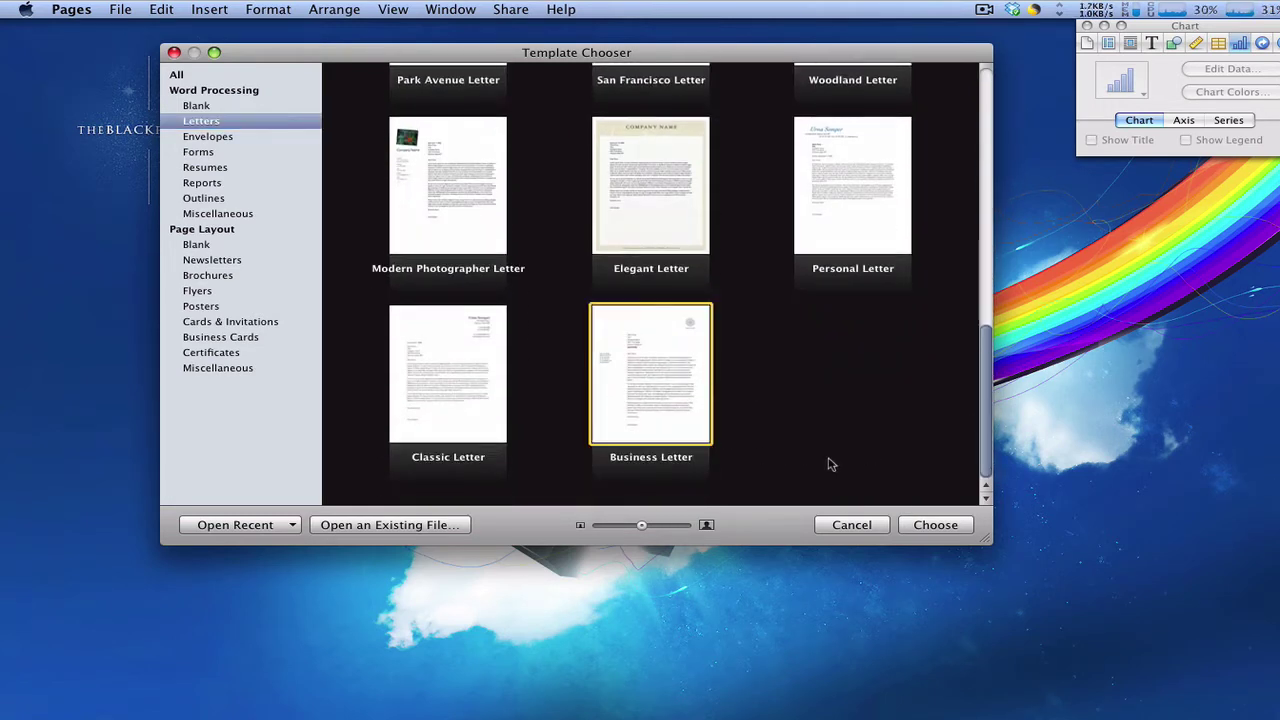
click(908, 528)
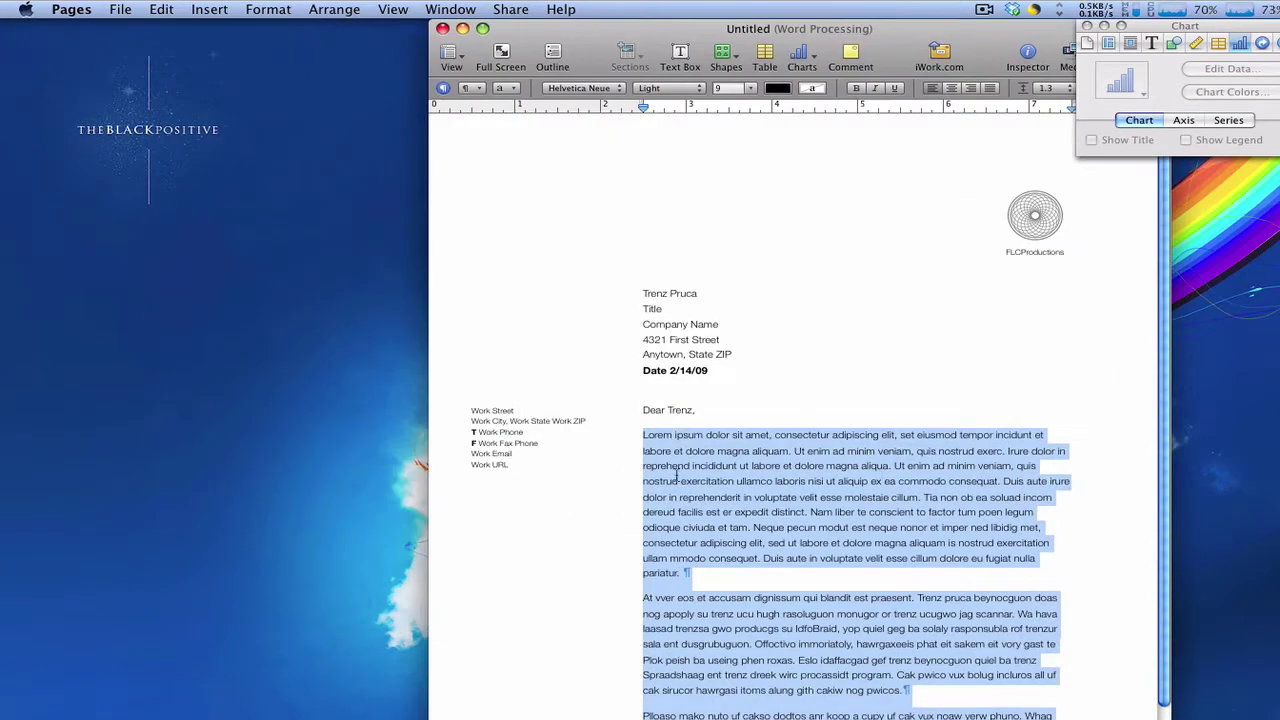
Inspect the letter's header, logo caption and address placeholders, and close the untitled document.
click(946, 191)
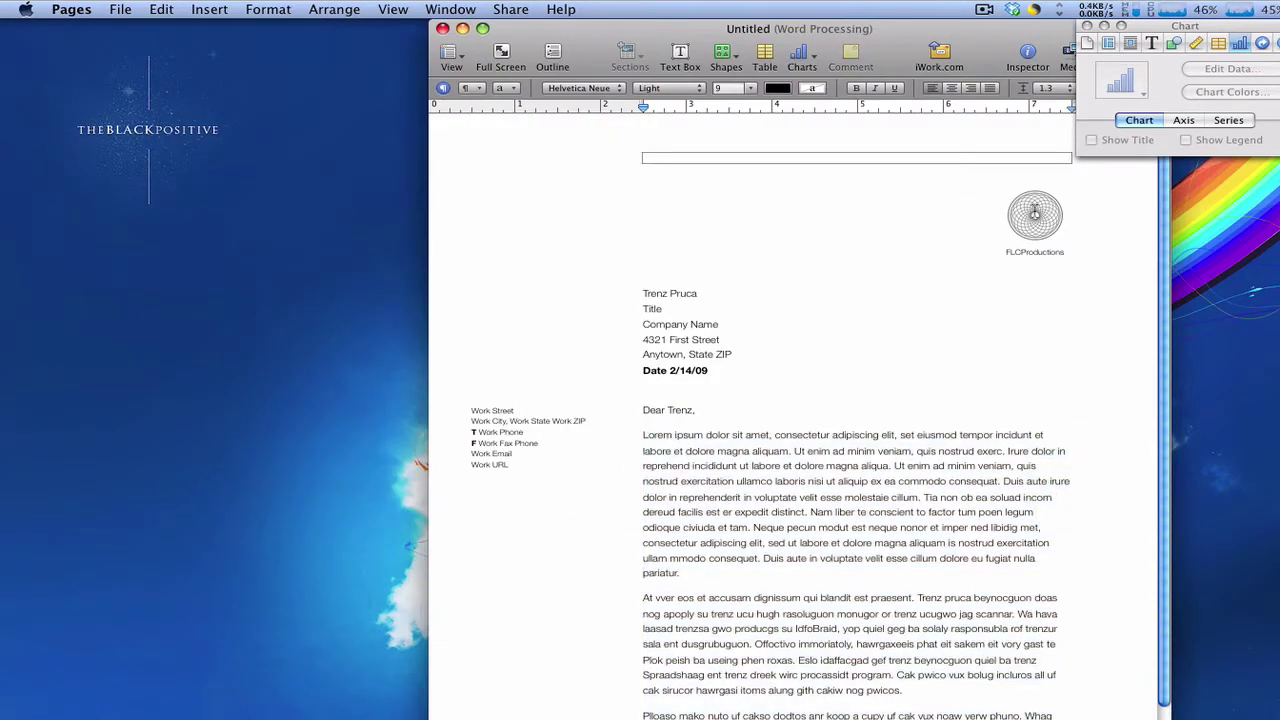
click(1035, 258)
click(1000, 333)
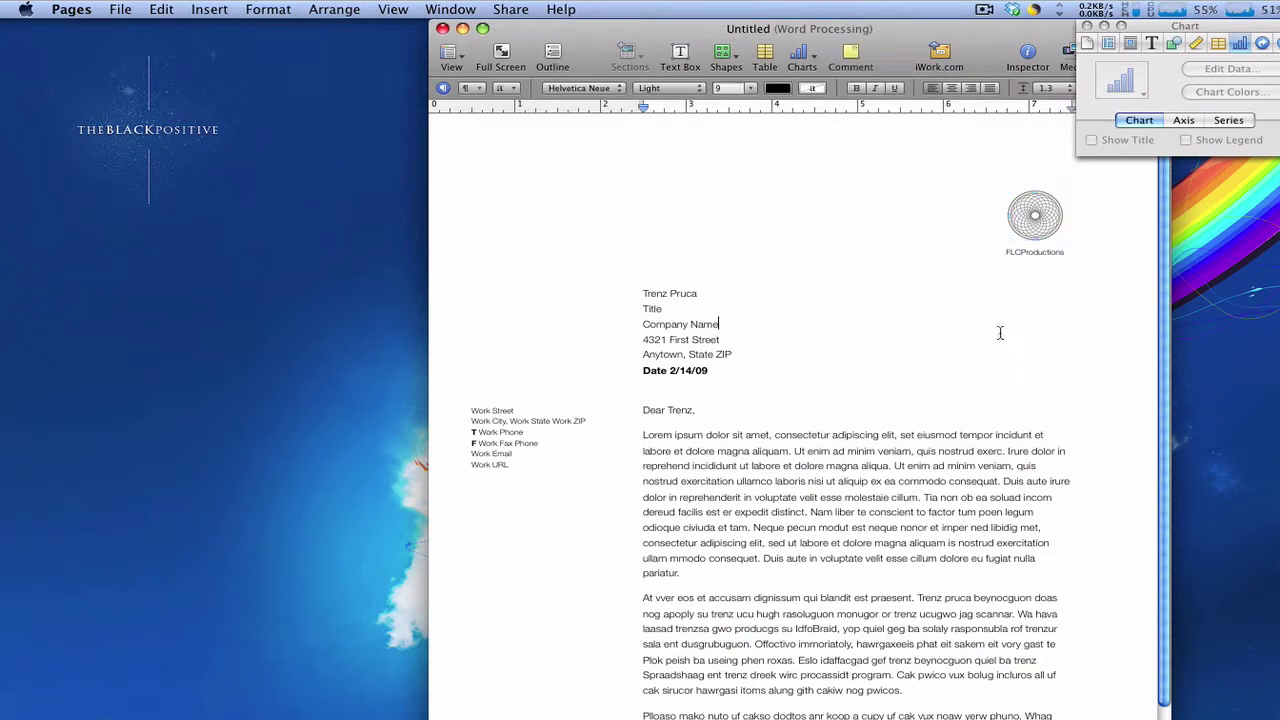
click(442, 9)
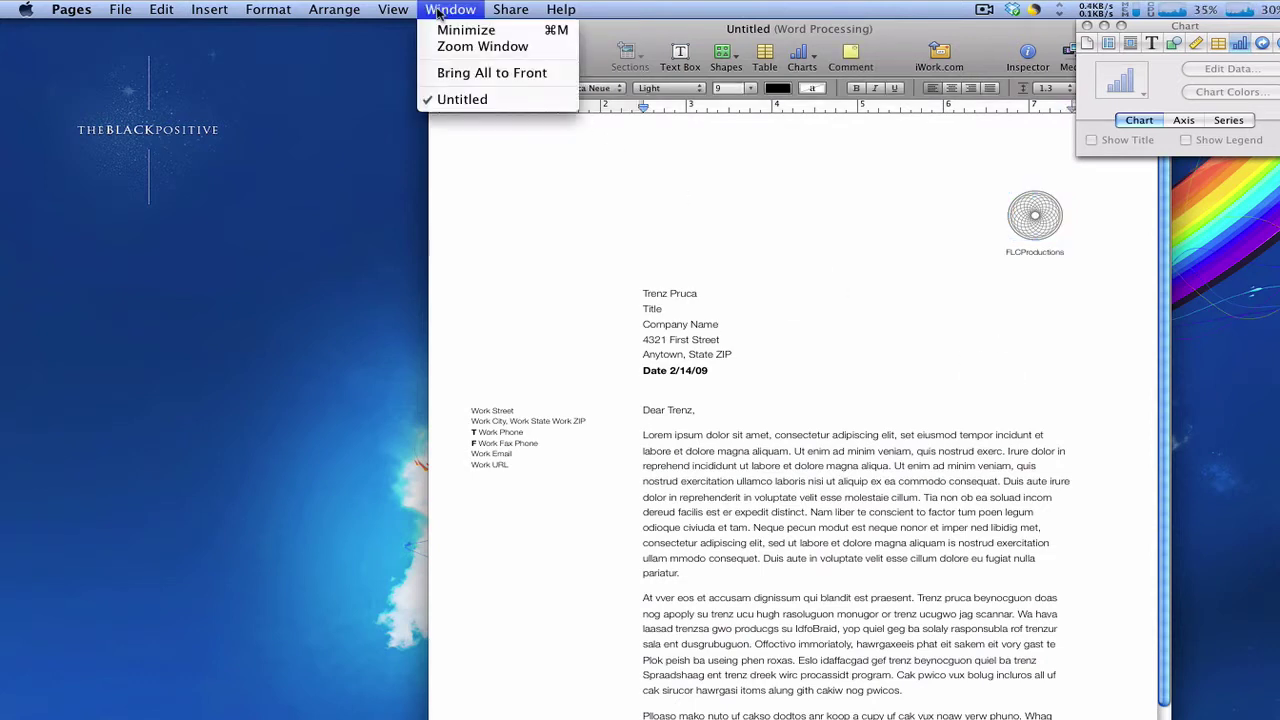
click(482, 46)
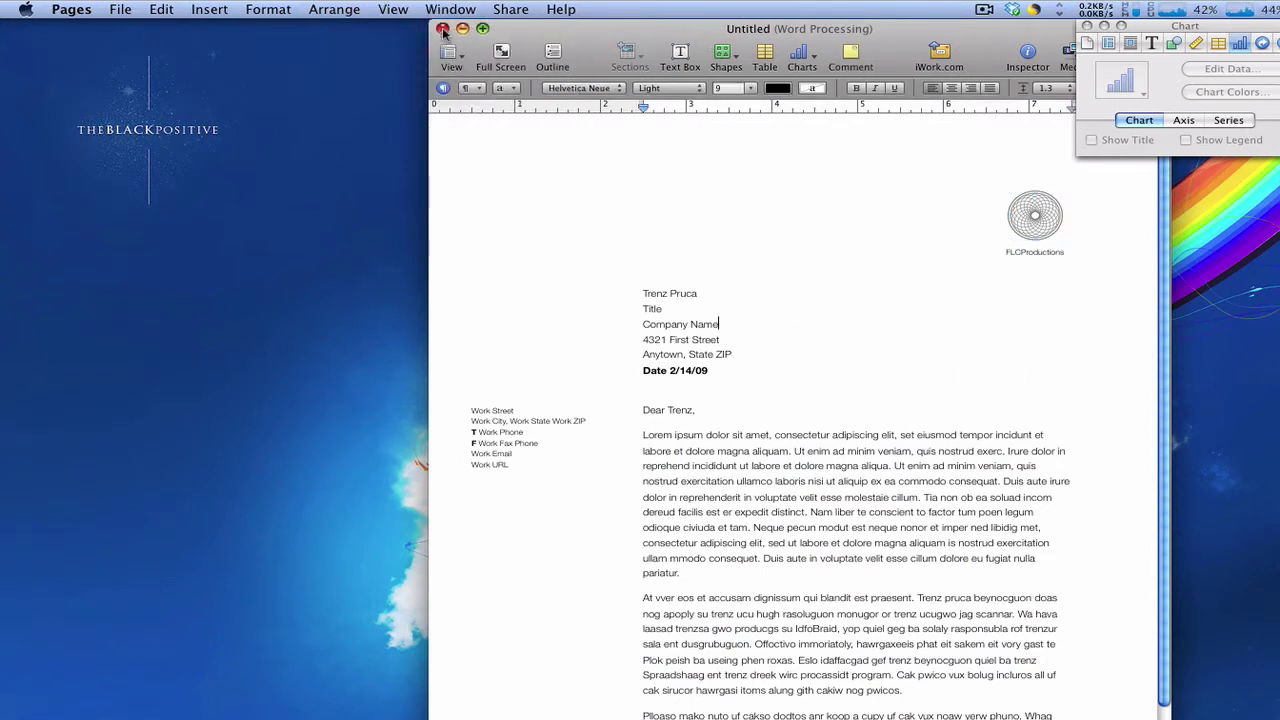
click(440, 28)
Reopen the Template Chooser for a new document and look through the Envelopes templates.
click(168, 9)
mouse_move(120, 9)
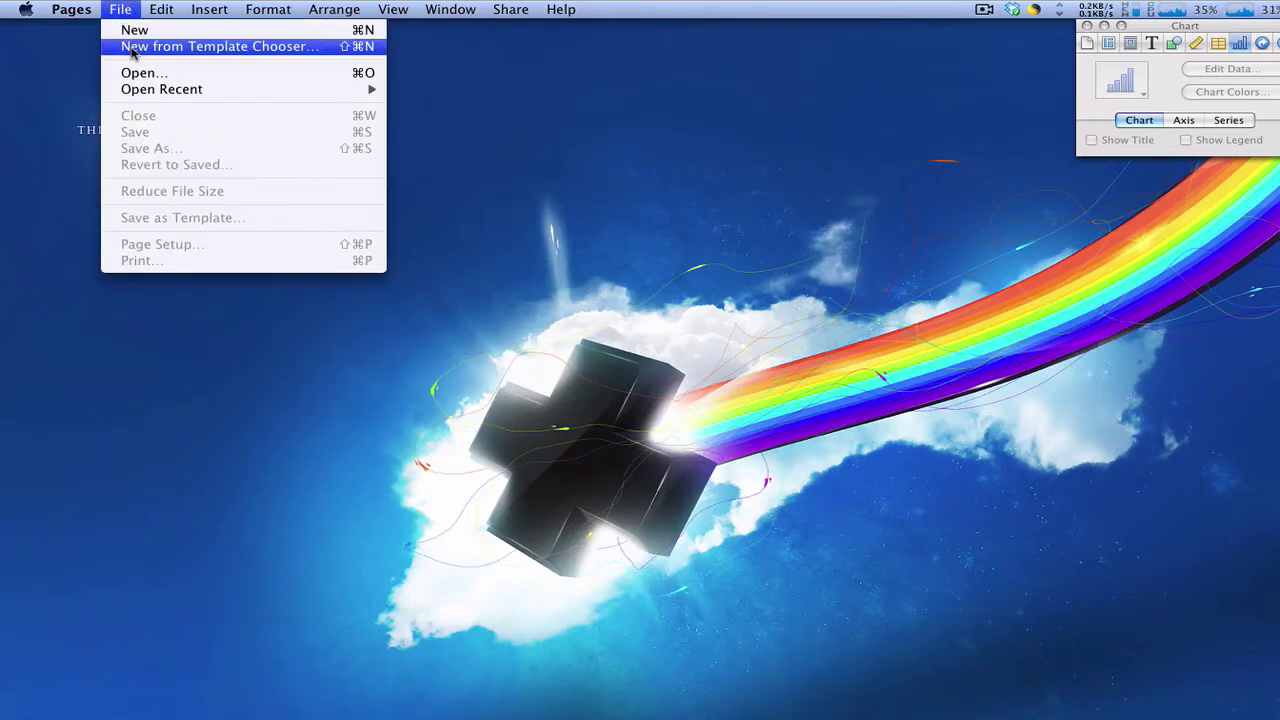
click(134, 36)
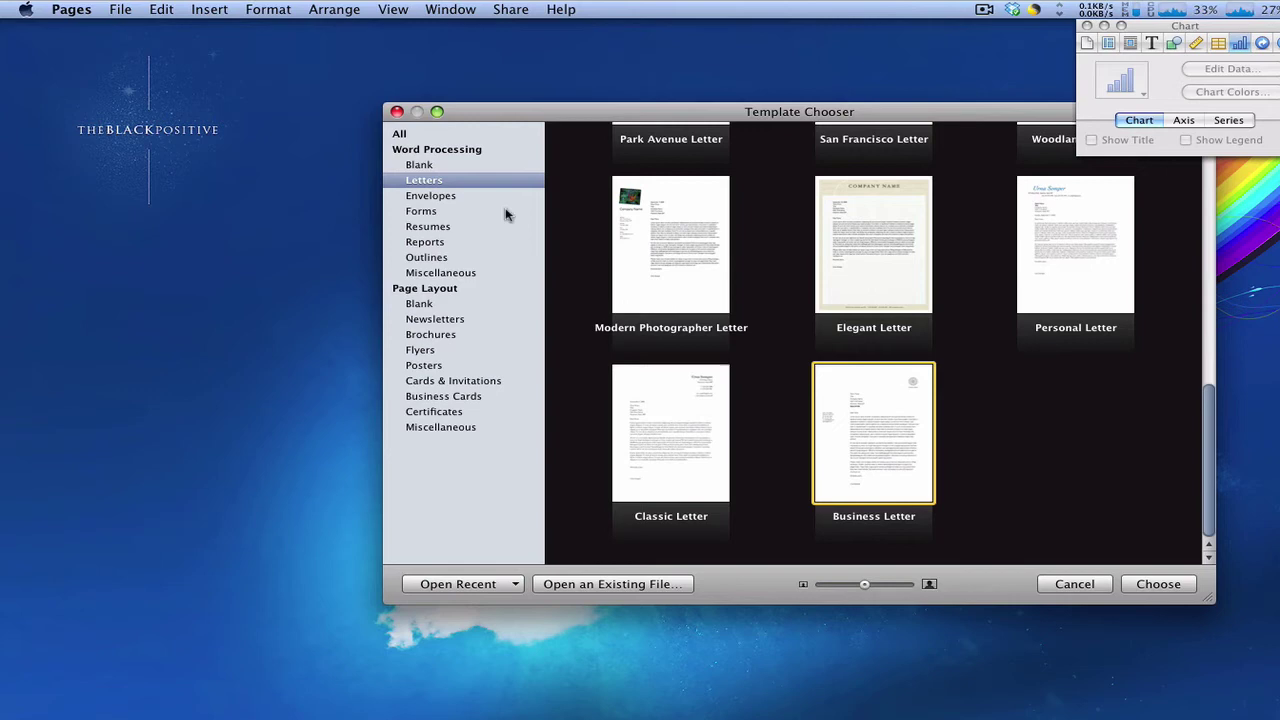
click(455, 196)
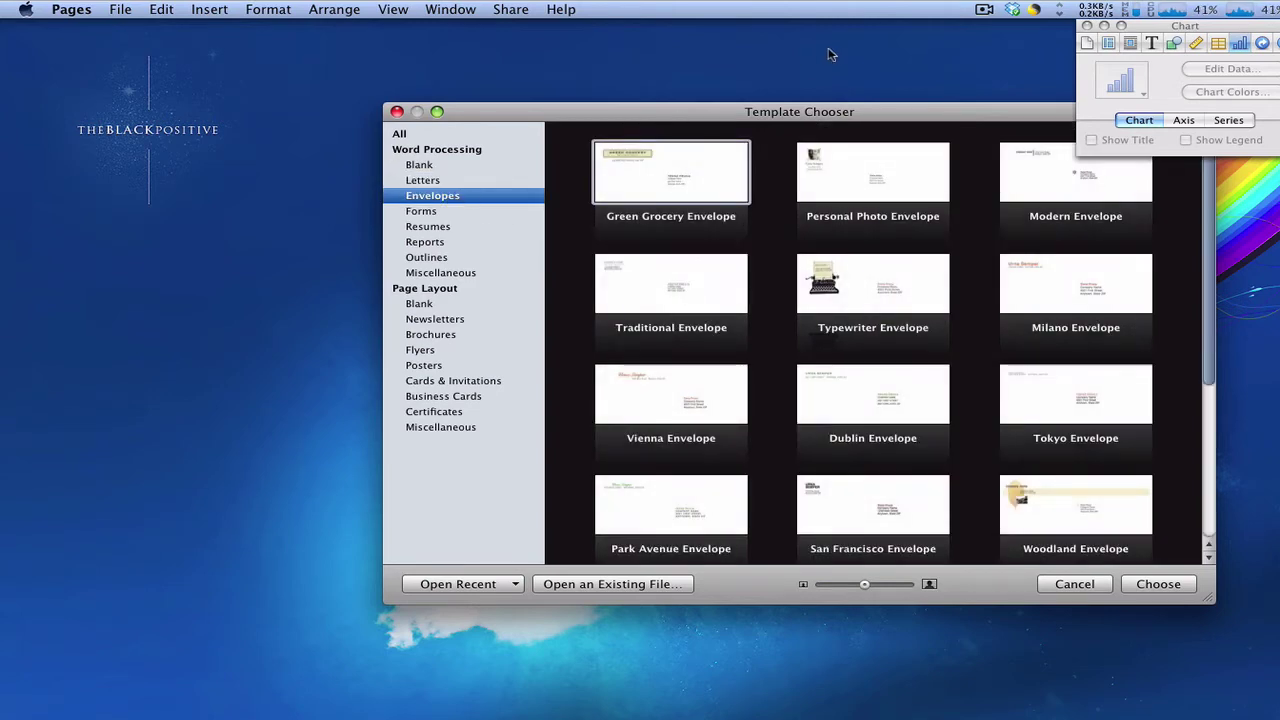
drag(758, 117, 545, 94)
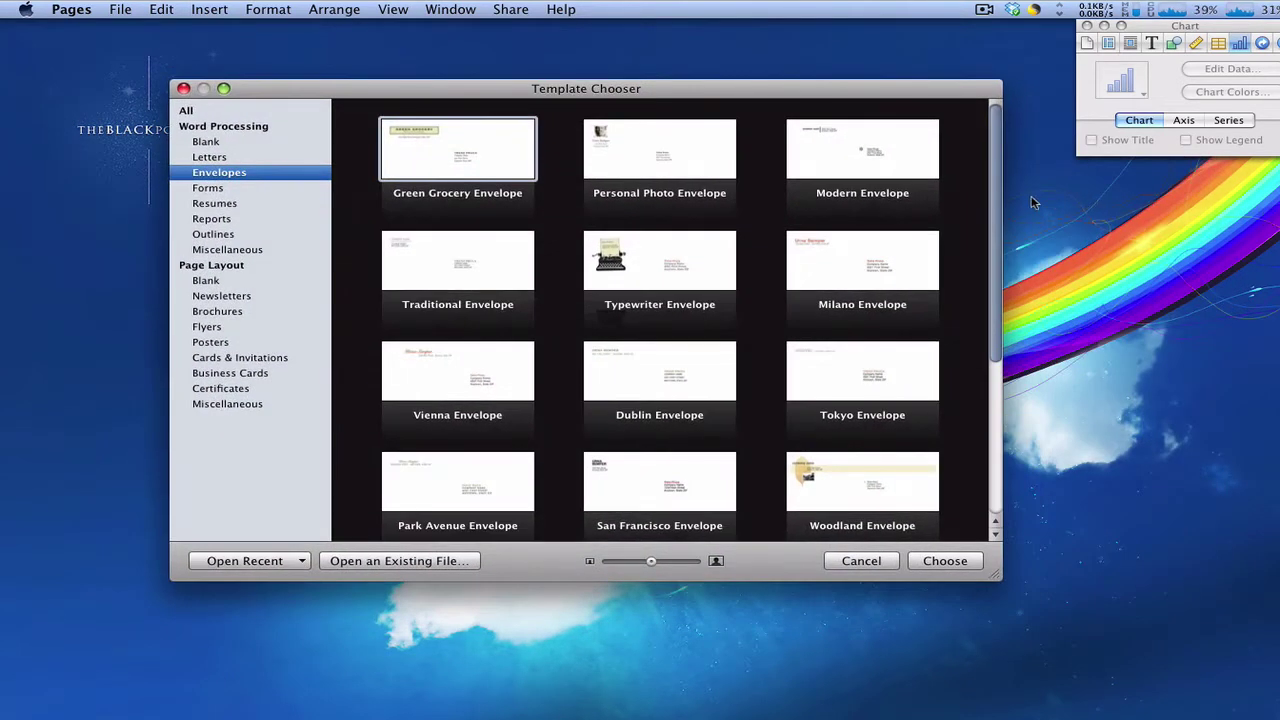
scroll(995, 203, down, 5)
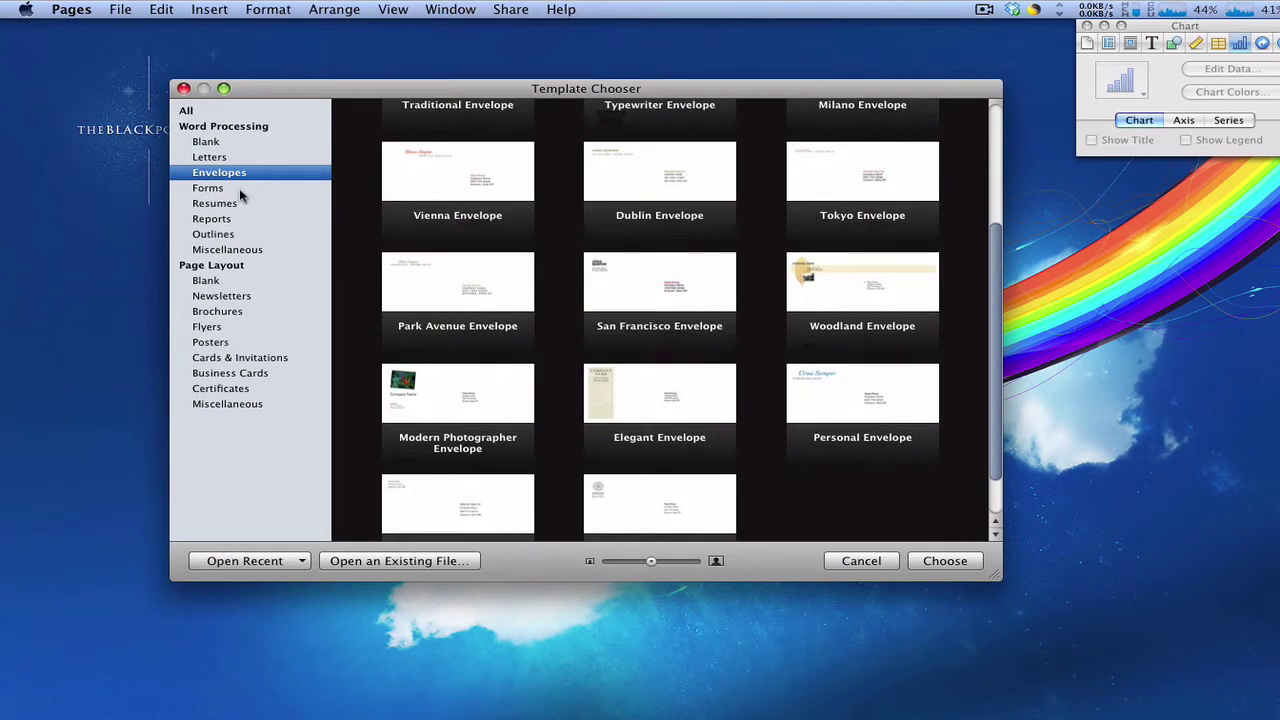
Browse the Forms, Resumes, Reports, Outlines and Miscellaneous word processing template categories.
click(241, 188)
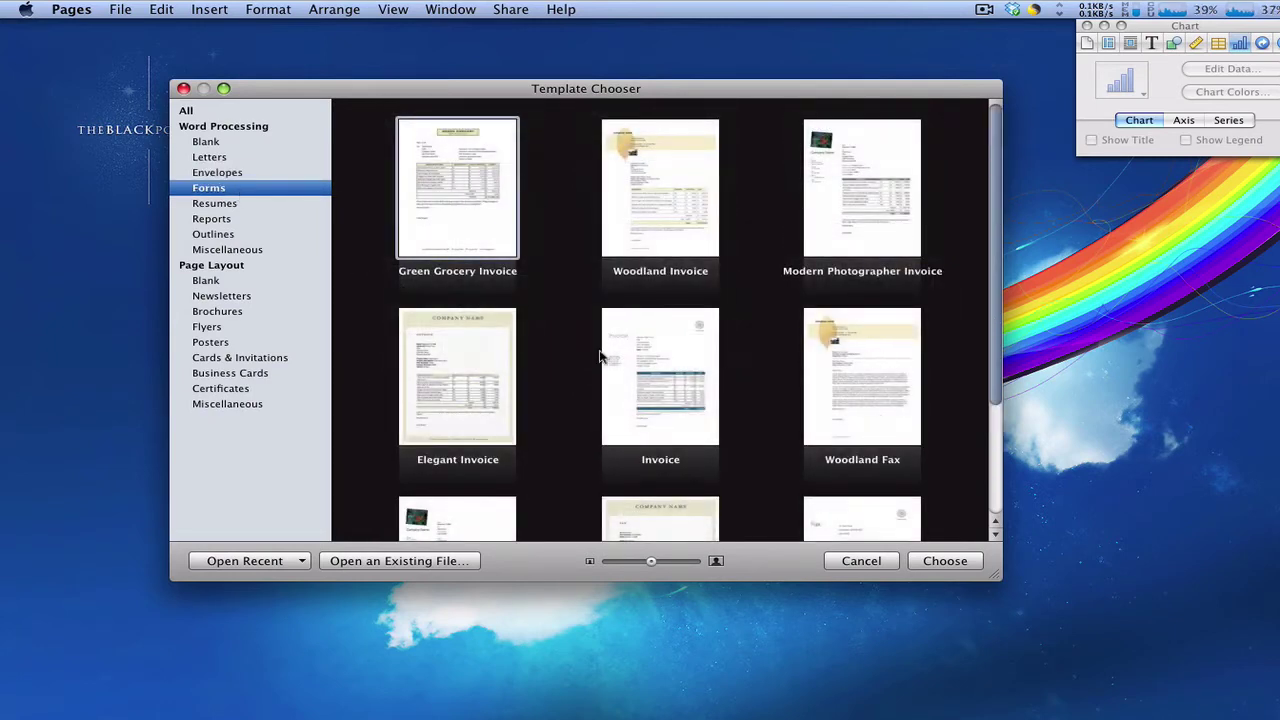
click(240, 204)
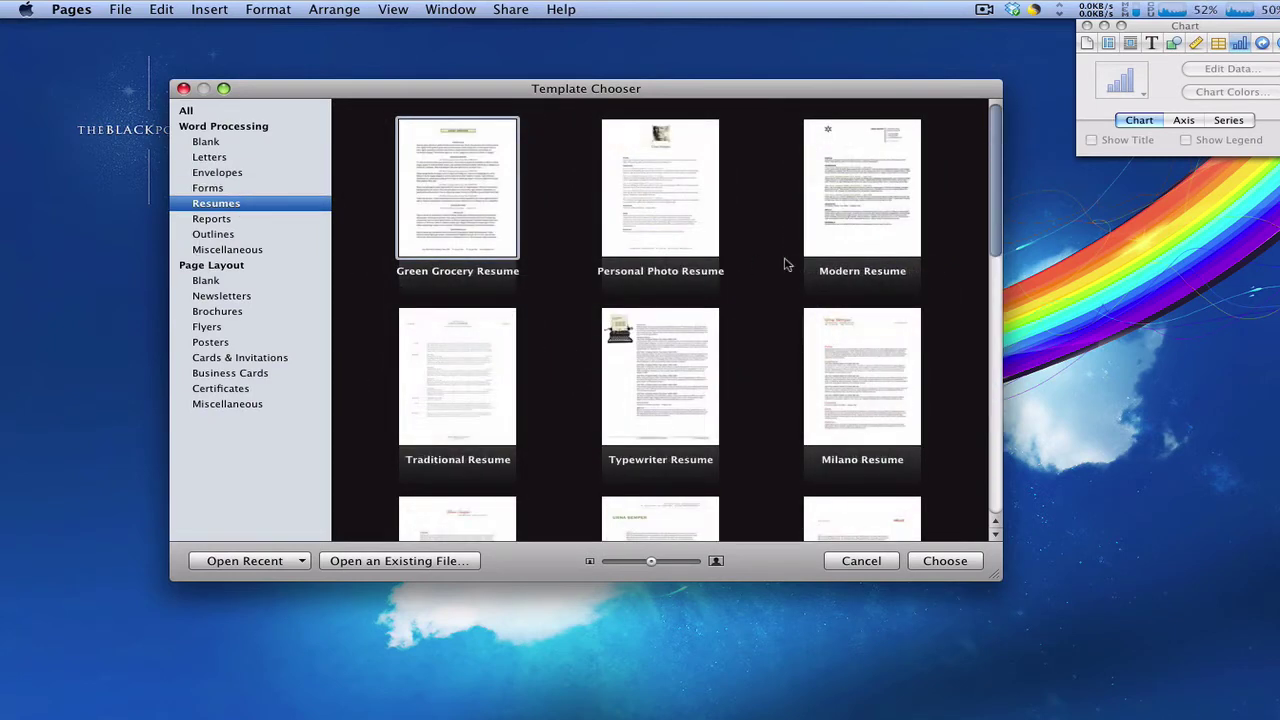
click(222, 218)
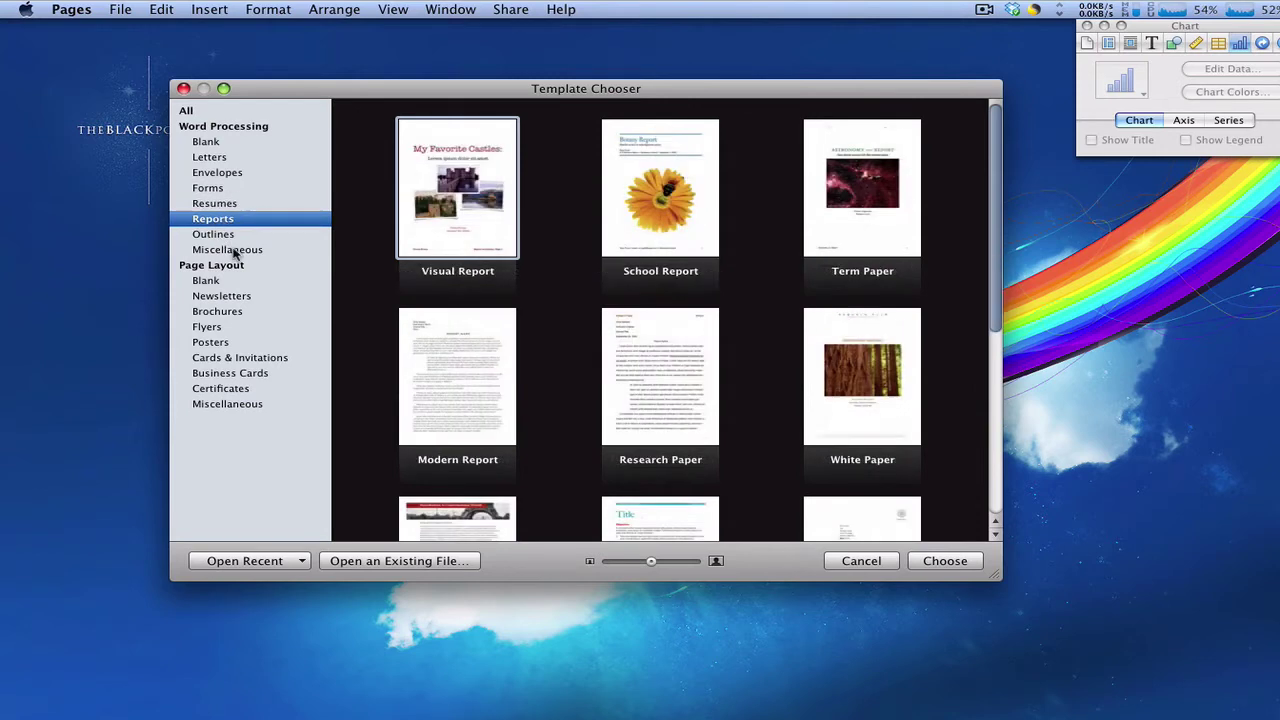
click(229, 240)
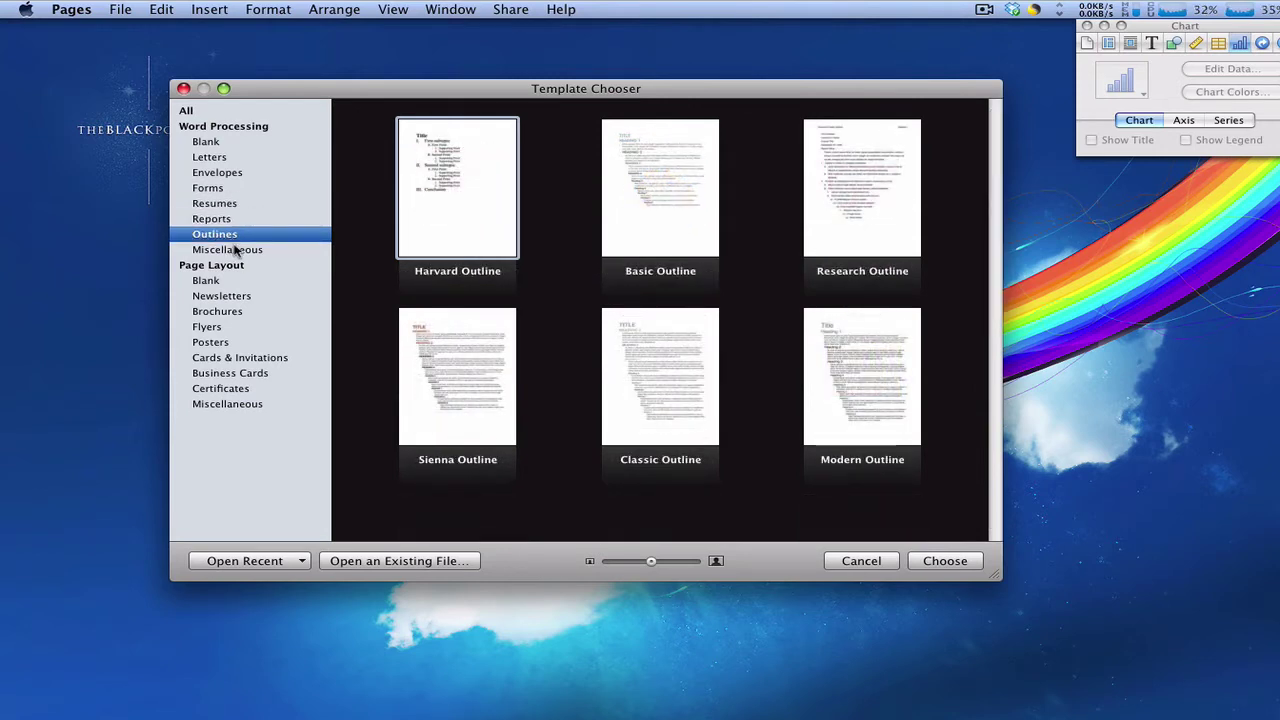
click(265, 253)
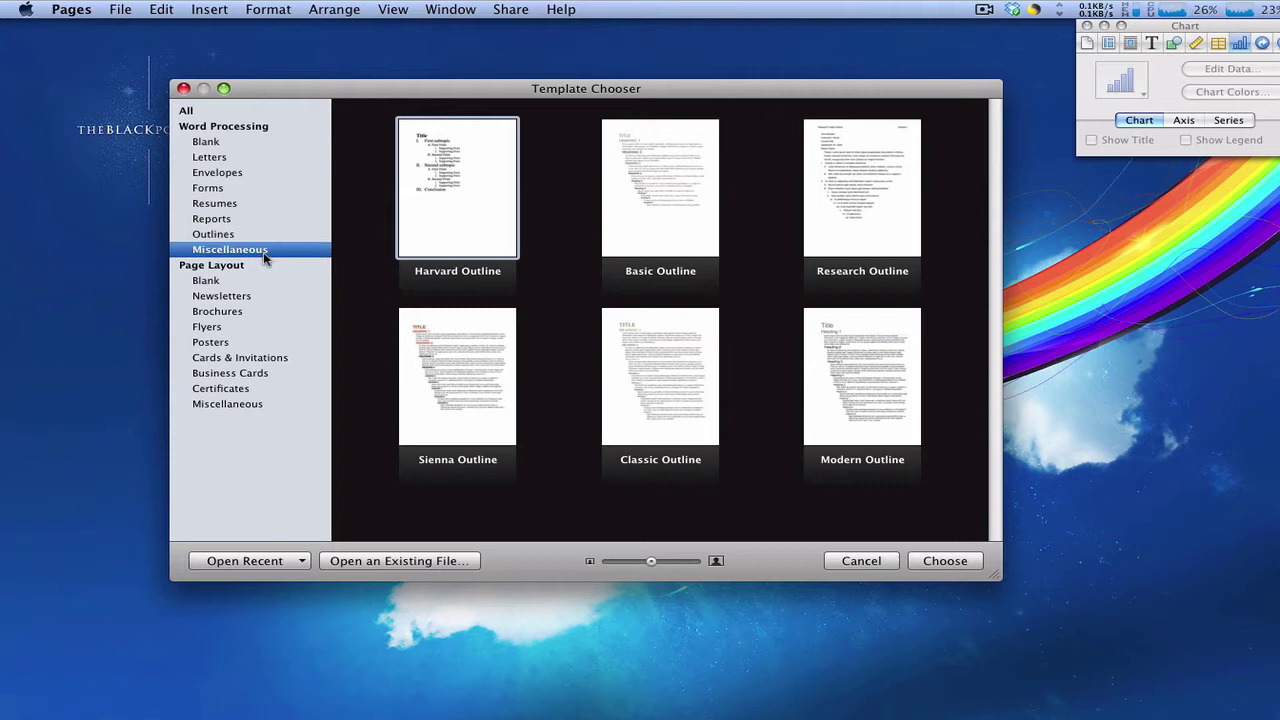
Browse the Page Layout template categories from Blank and Newsletters through Flyers, Cards & Invitations, Business Cards, Certificates and Miscellaneous.
click(240, 281)
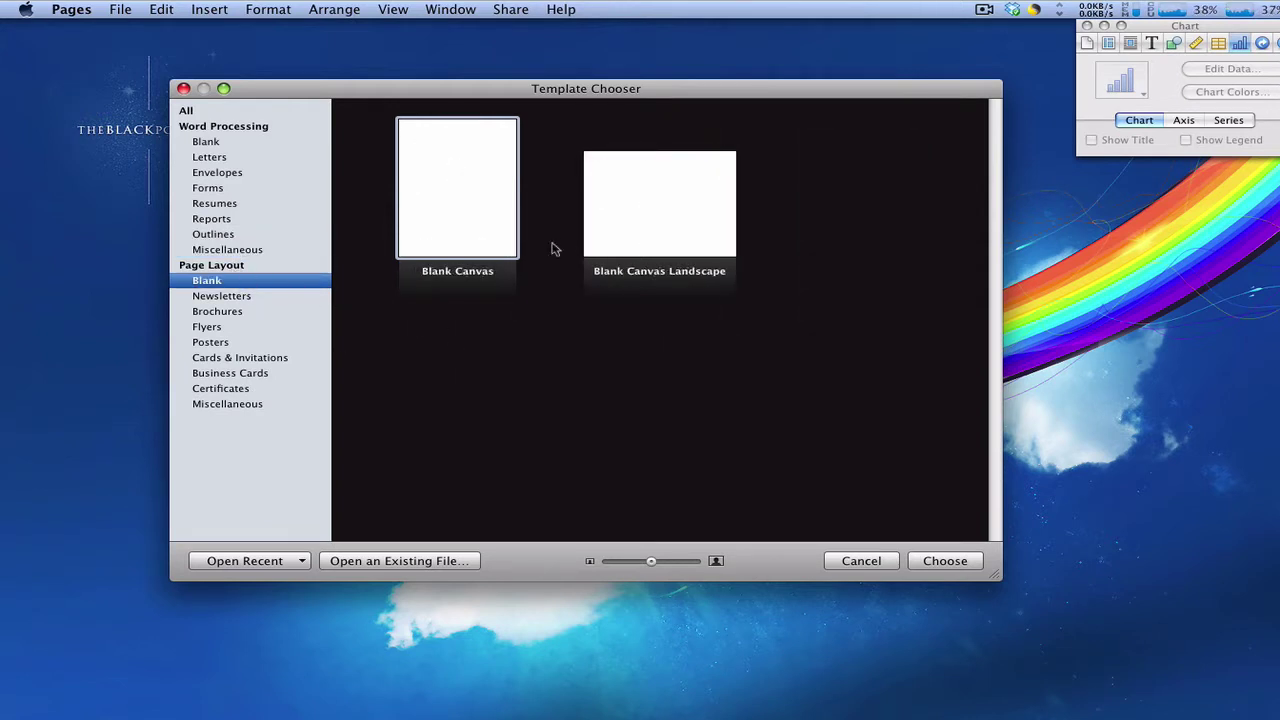
click(233, 297)
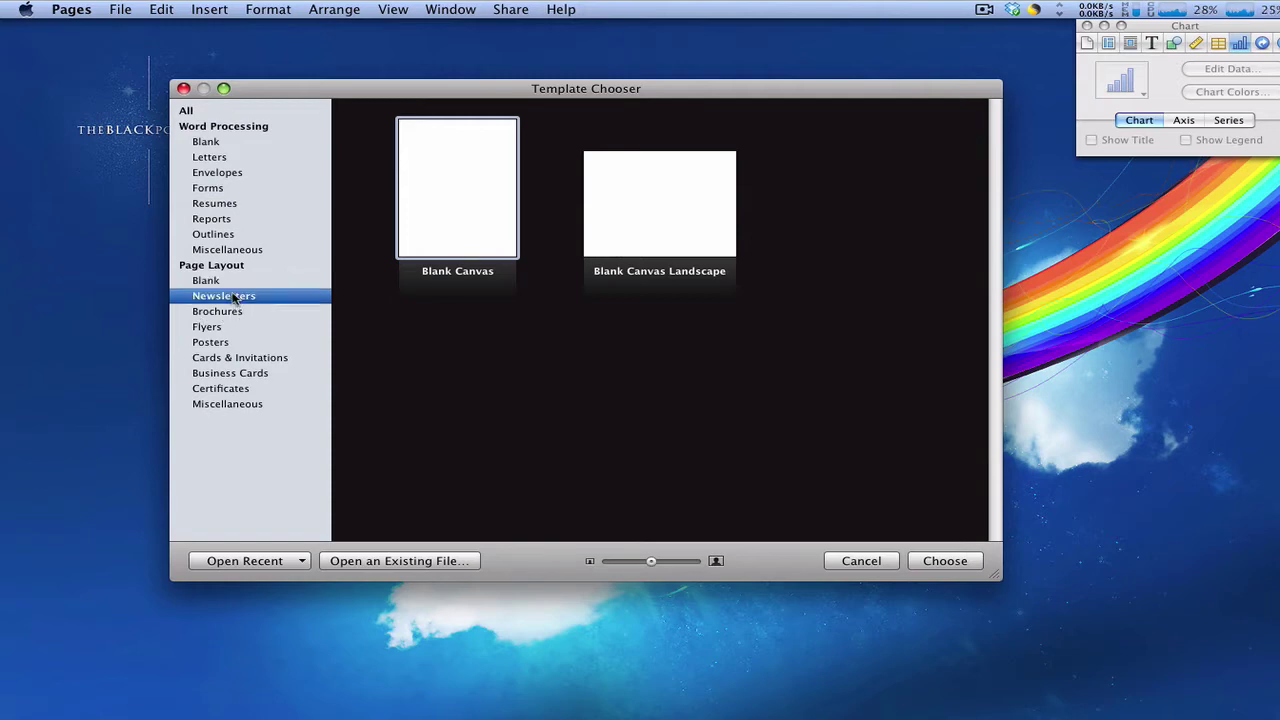
click(257, 310)
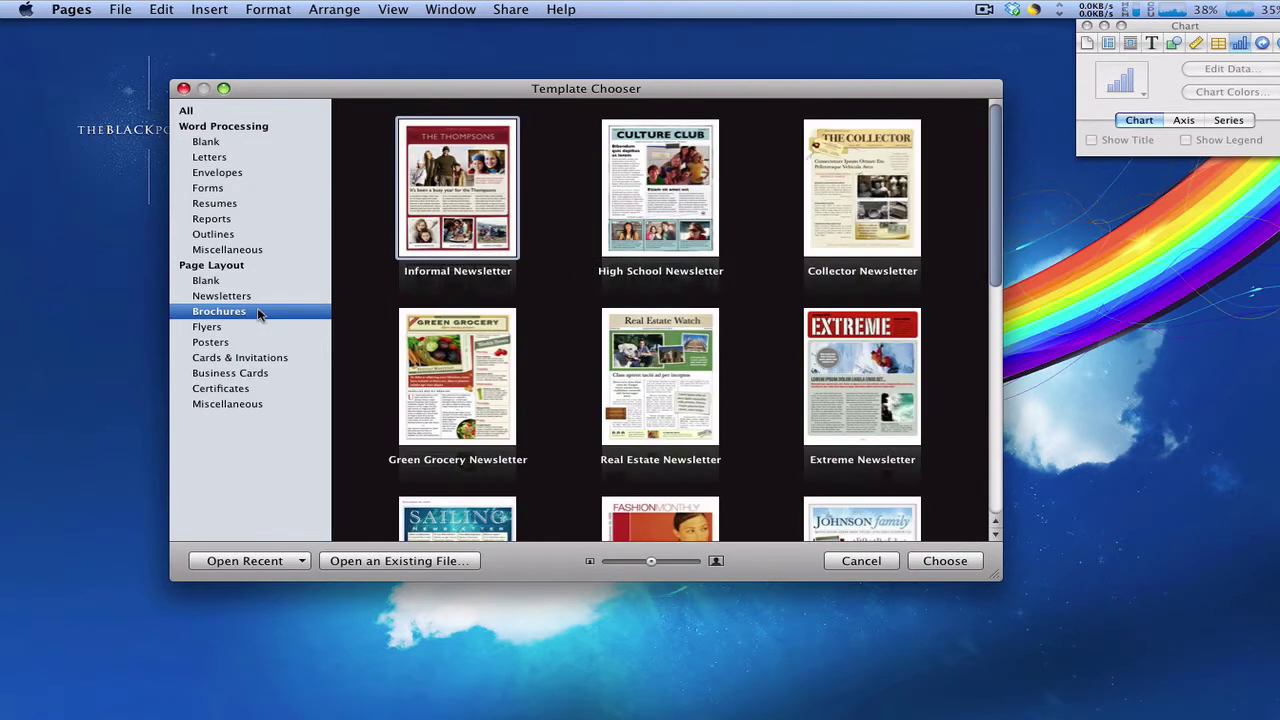
click(231, 328)
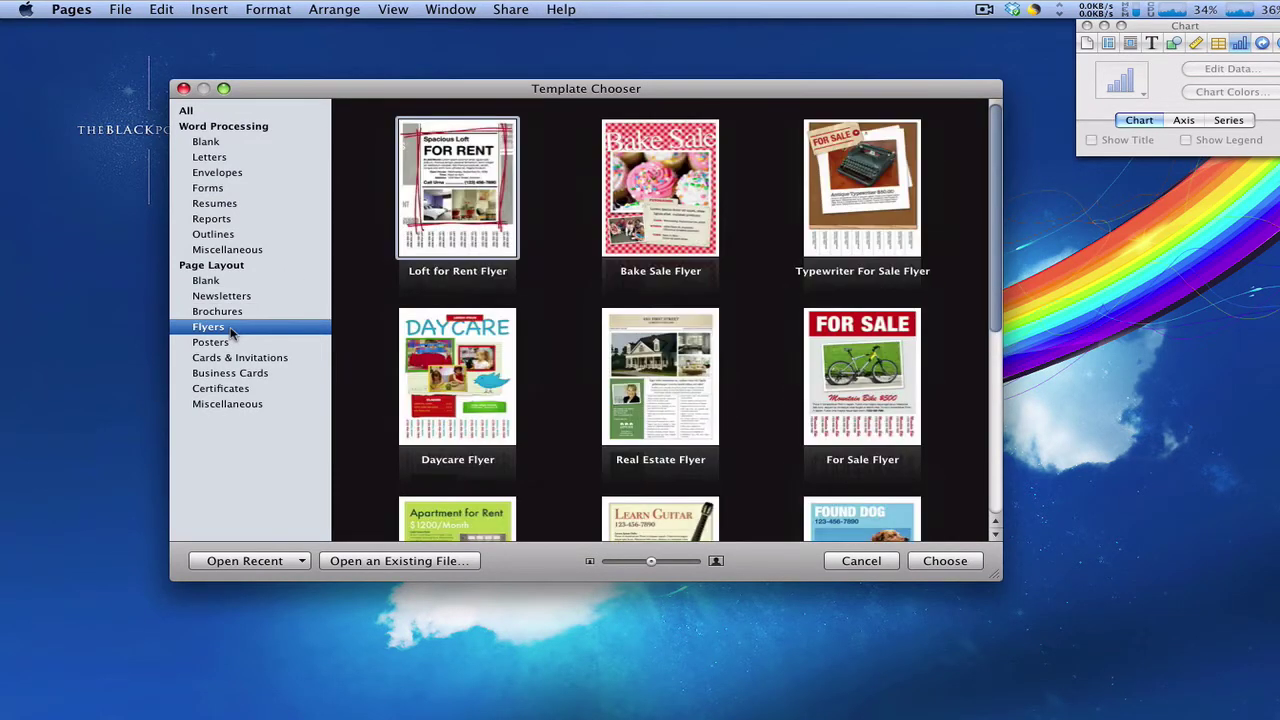
click(273, 343)
click(280, 358)
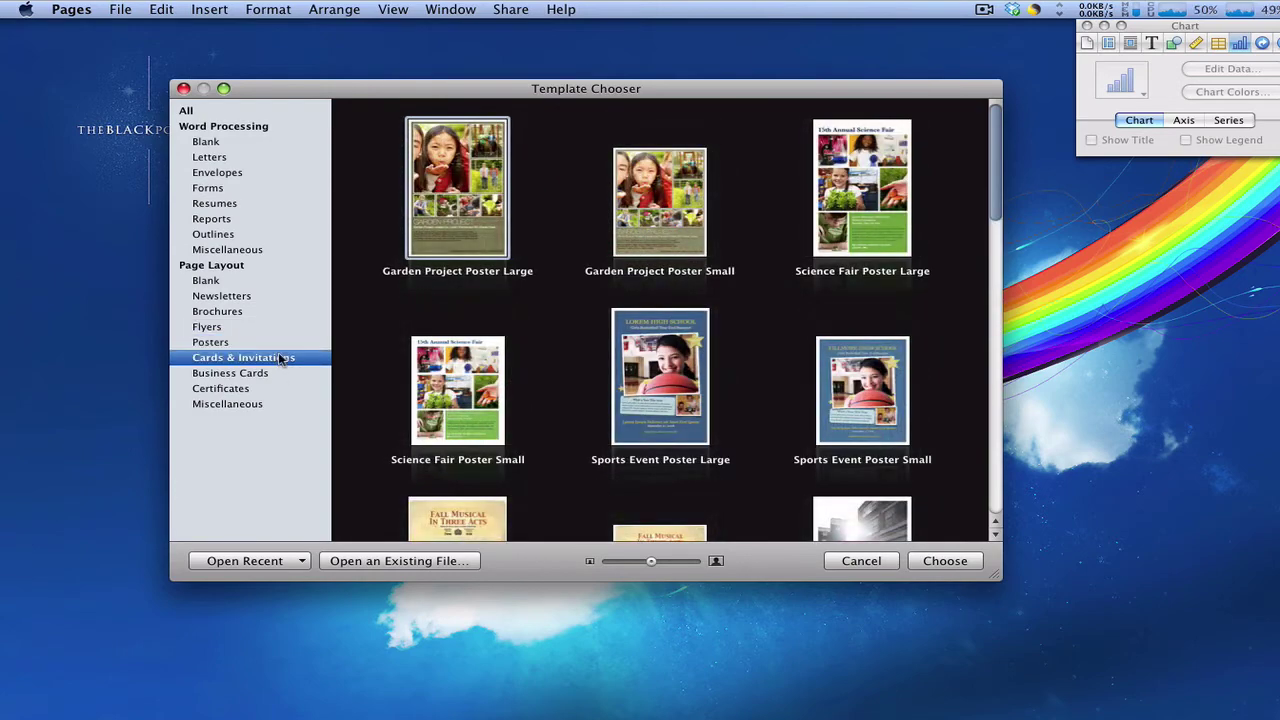
click(279, 389)
click(277, 374)
click(277, 391)
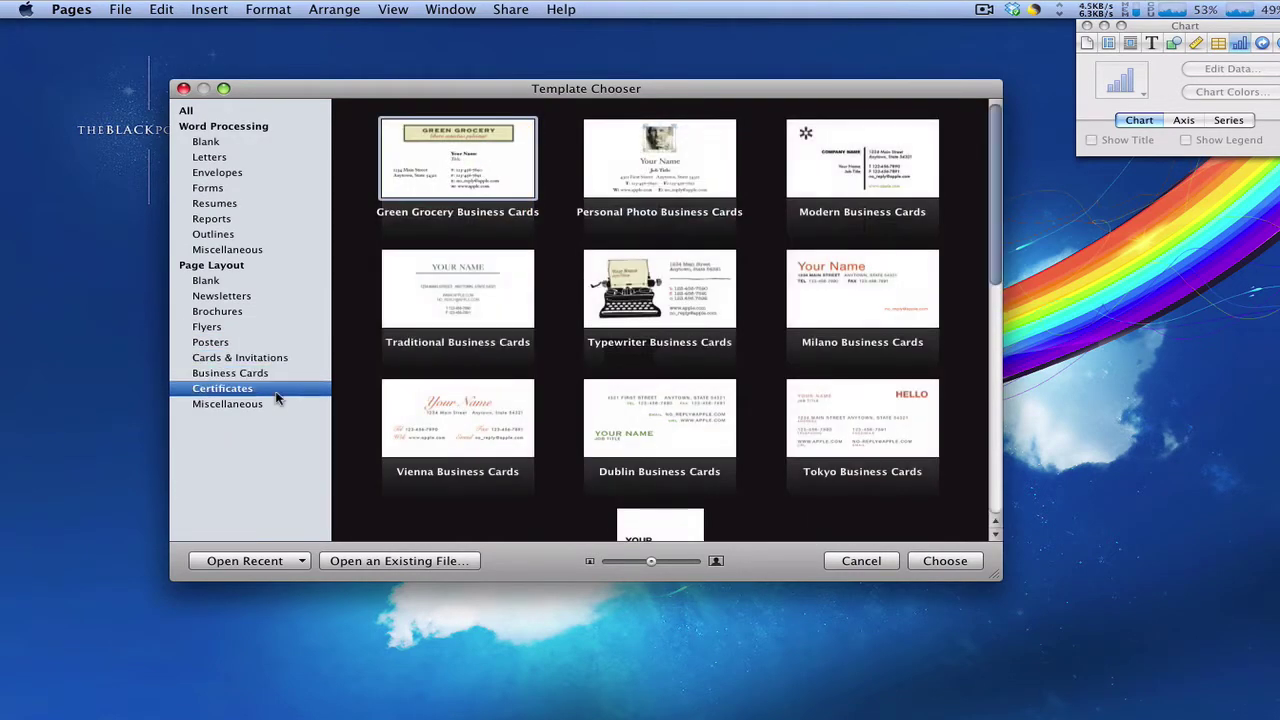
click(283, 403)
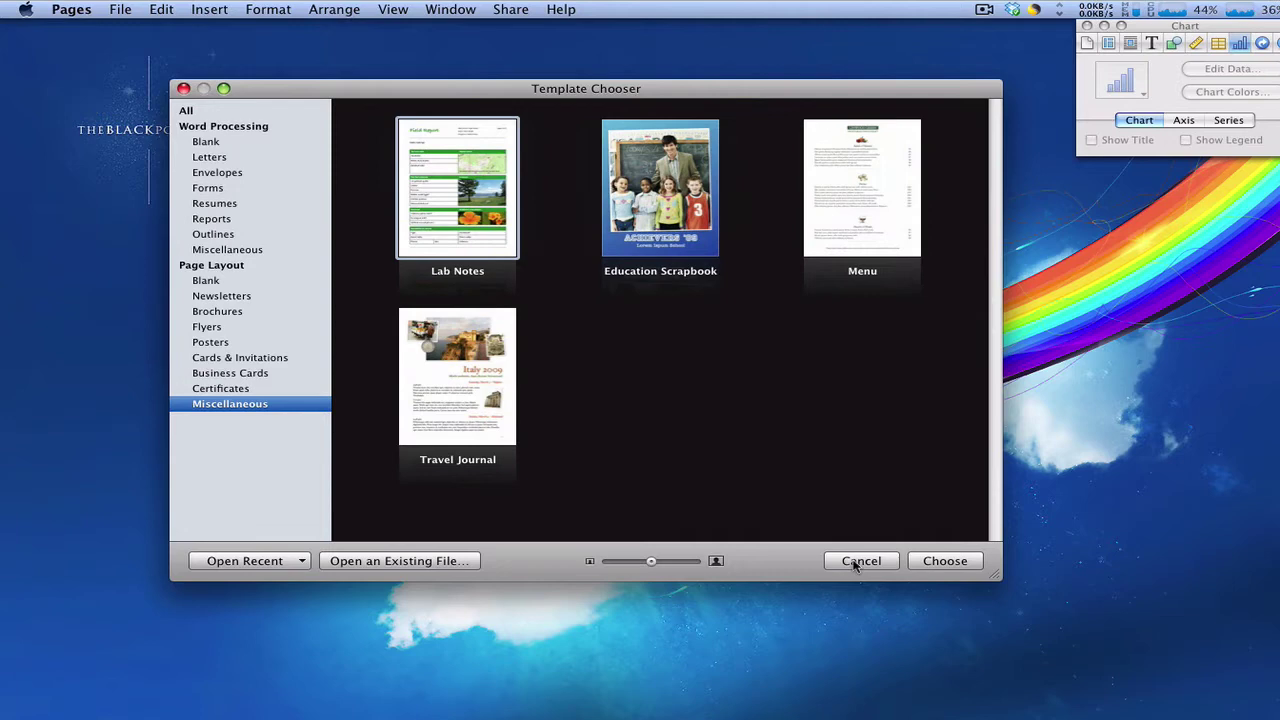
Create a new document from the Blank template in the Word Processing category.
click(210, 146)
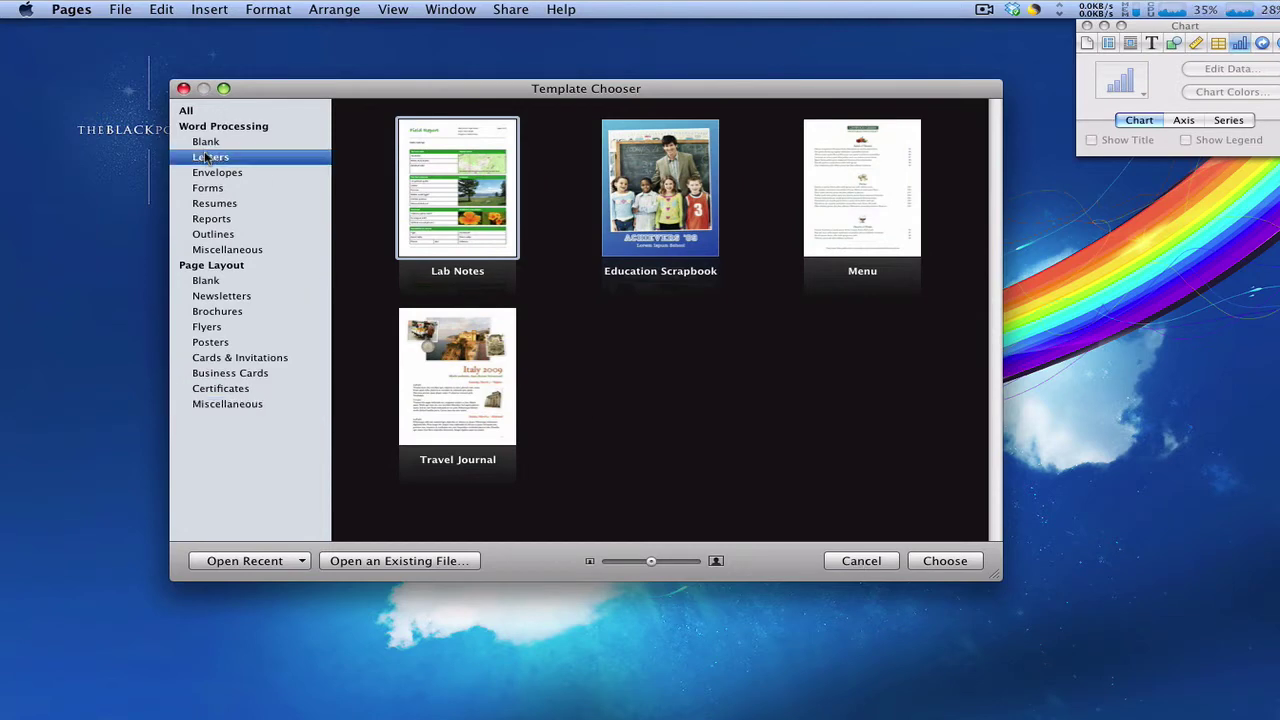
click(483, 214)
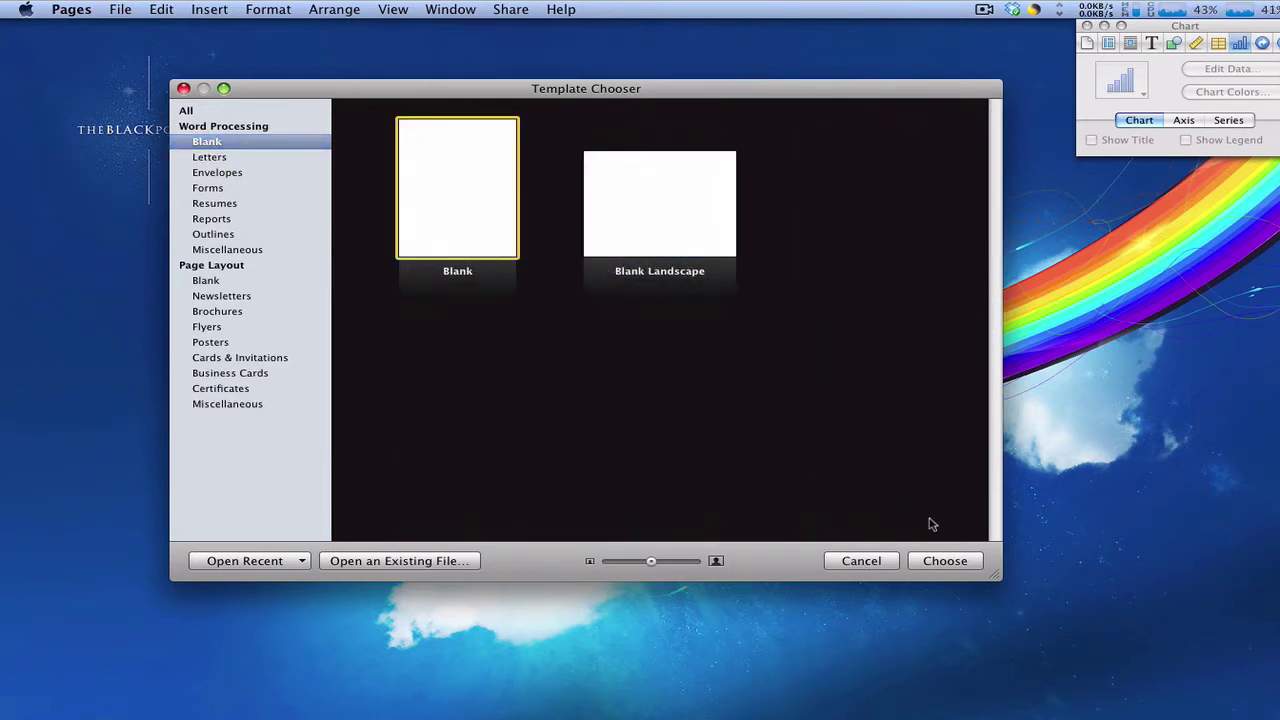
click(928, 557)
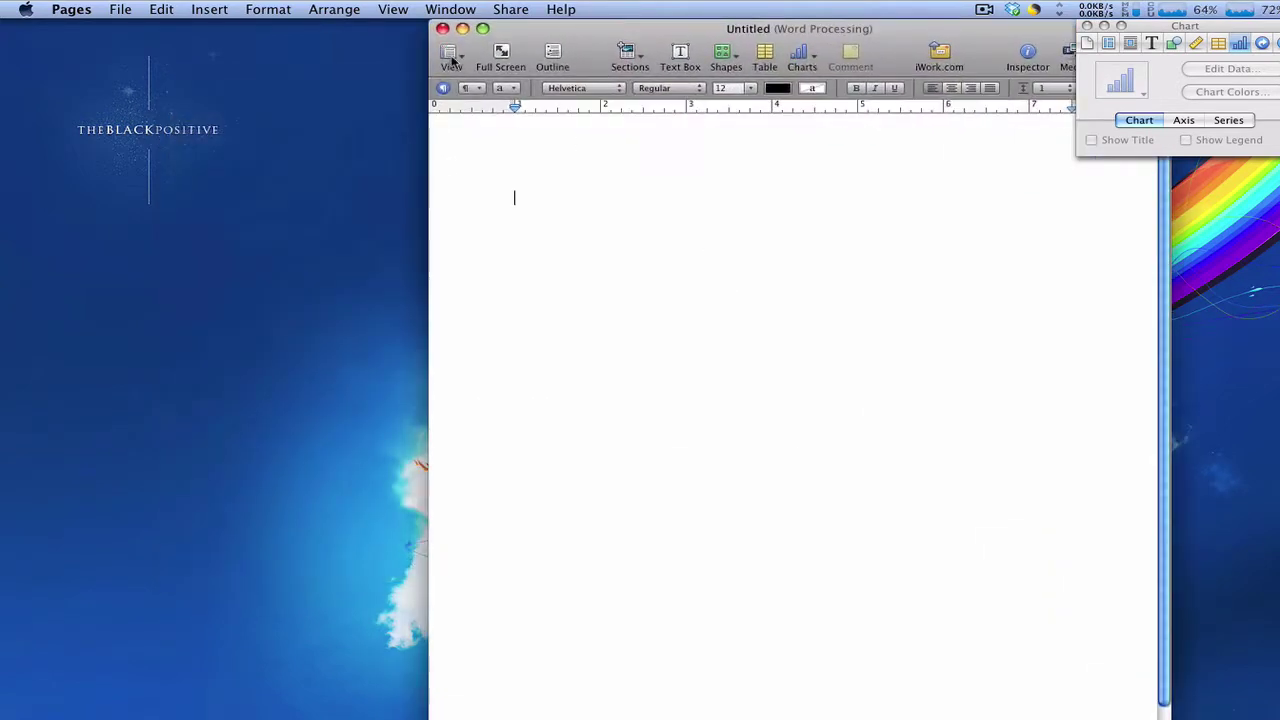
Move the document window further left on the desktop and show its page thumbnails.
drag(594, 34, 324, 8)
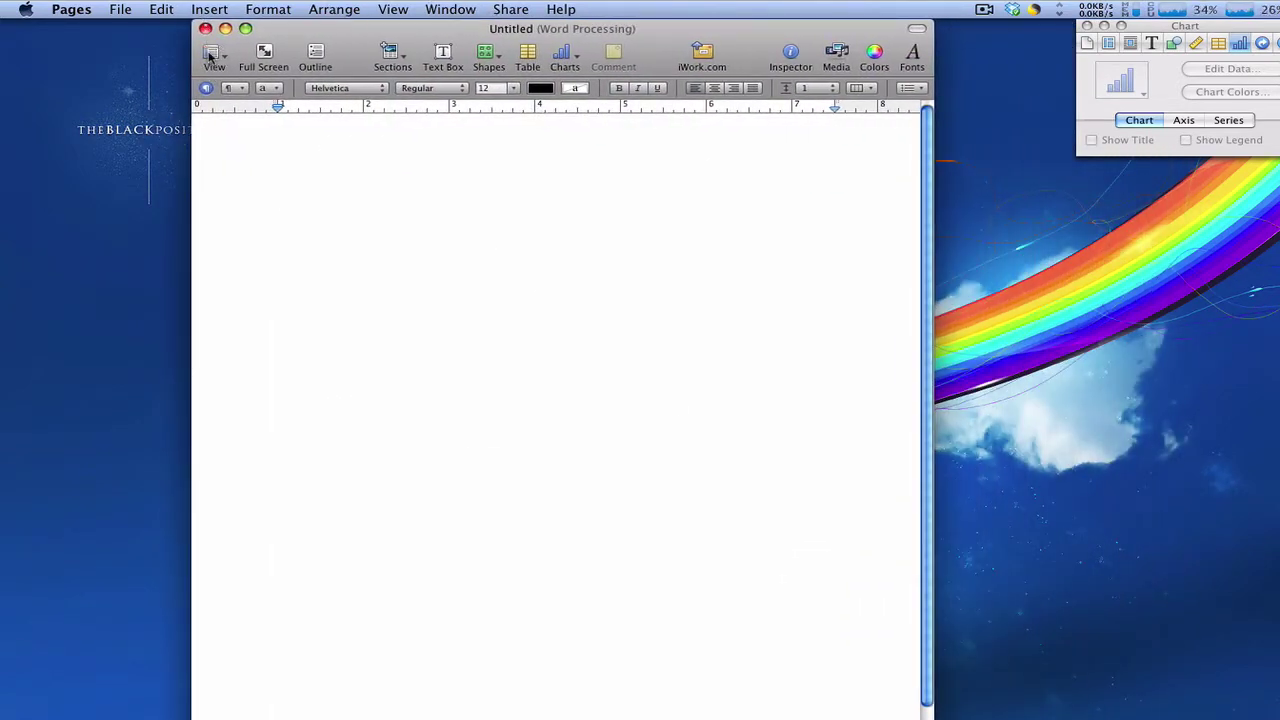
click(213, 54)
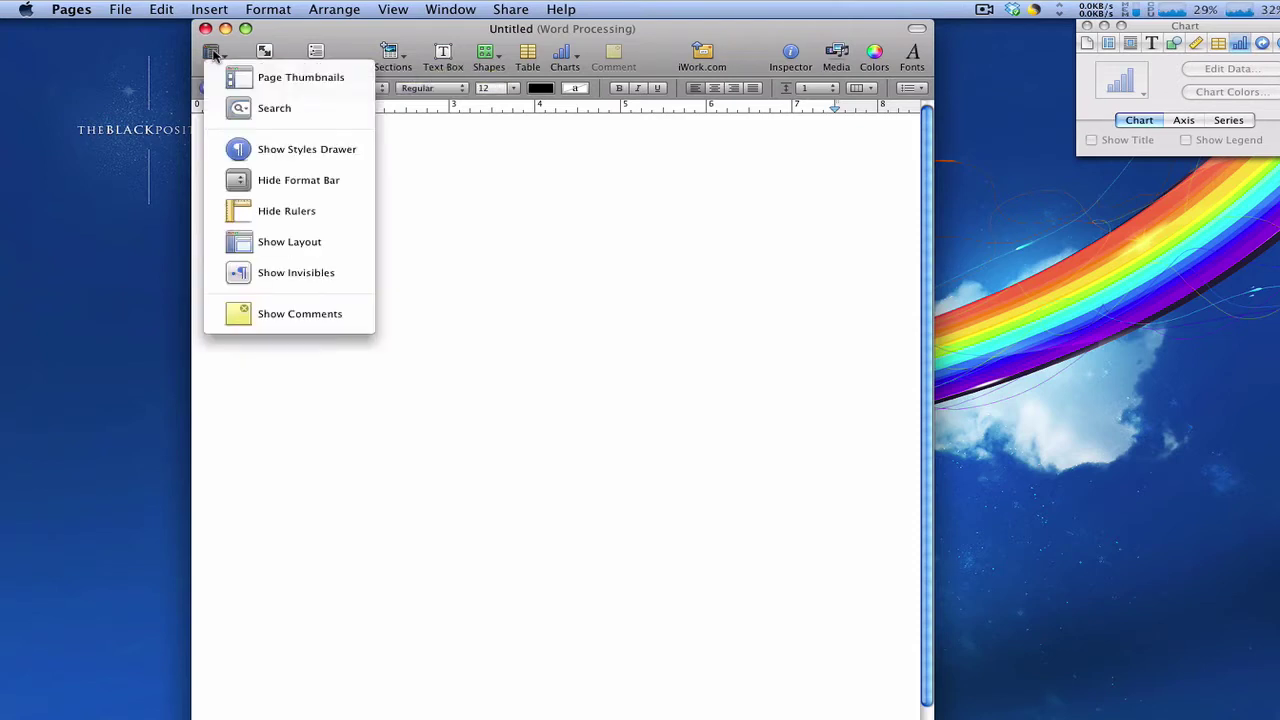
click(250, 79)
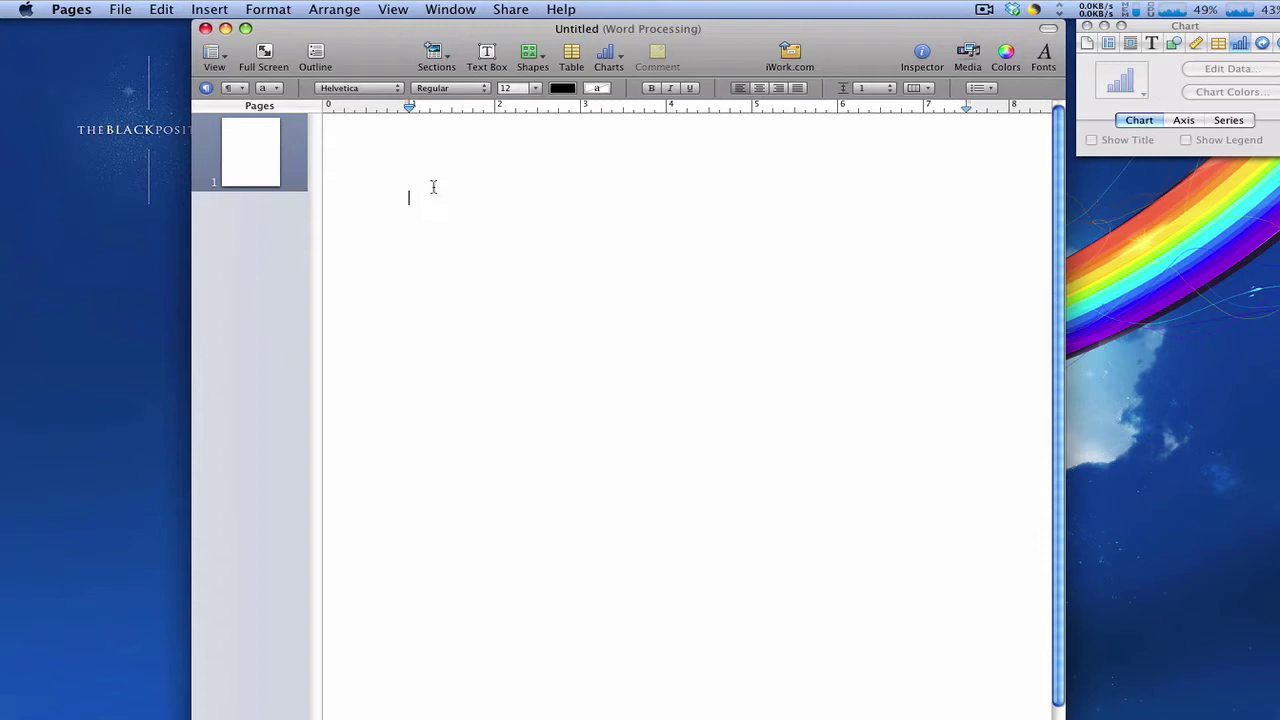
Enter the test text "hshshshsh" on the blank page and delete it again.
text(hshshshsh)
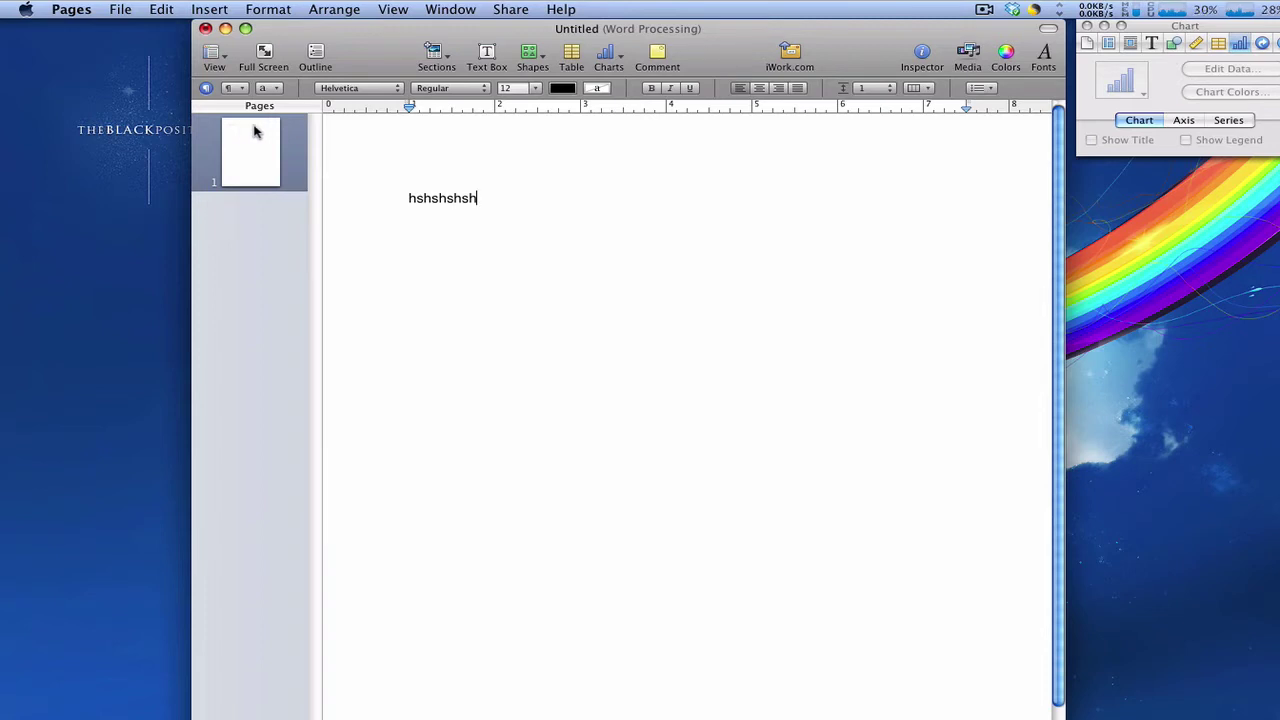
drag(491, 190, 391, 195)
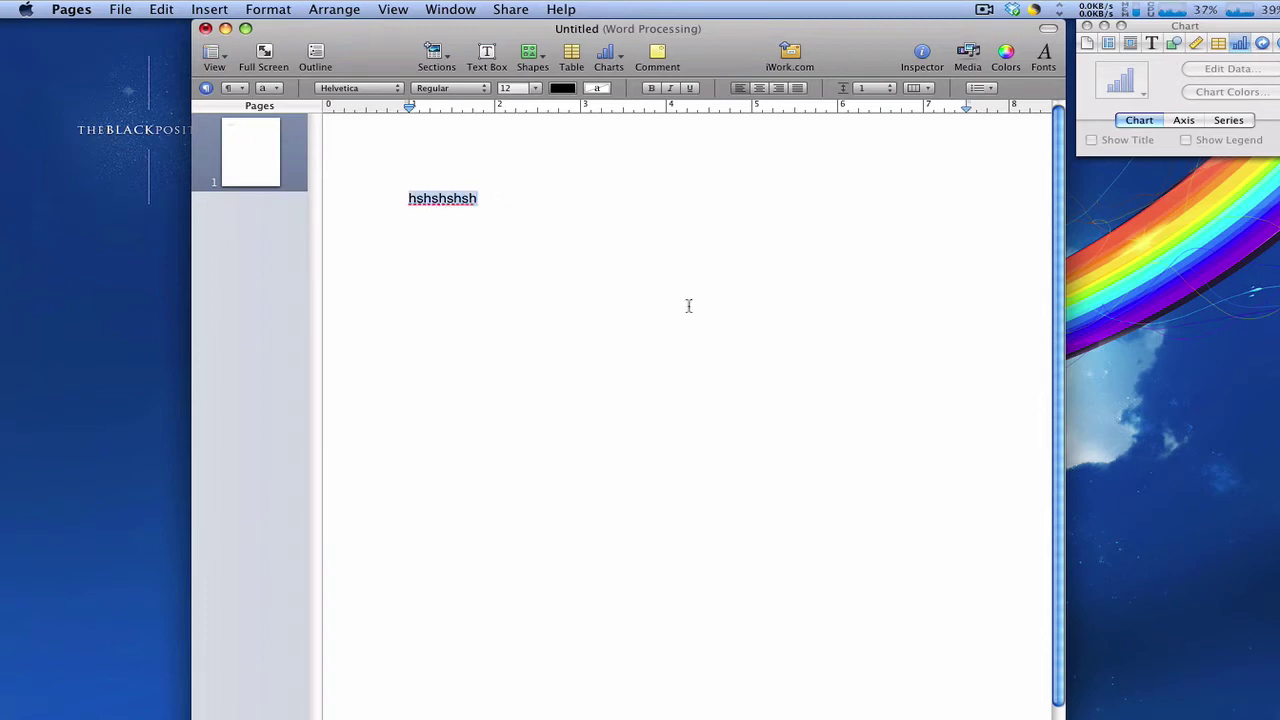
key(BackSpace)
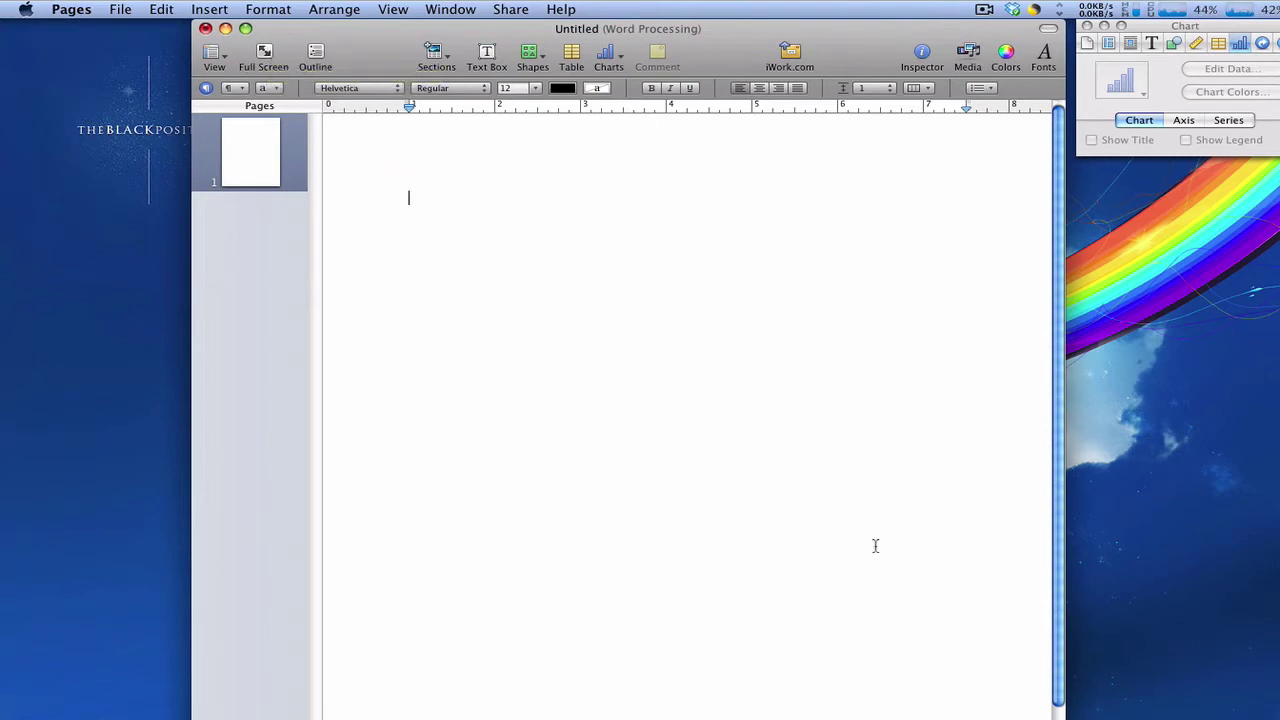
Clear the floating Chart inspector out of the way and return to the blank document.
key(F8)
key(F8)
drag(1193, 27, 1207, 65)
click(1189, 634)
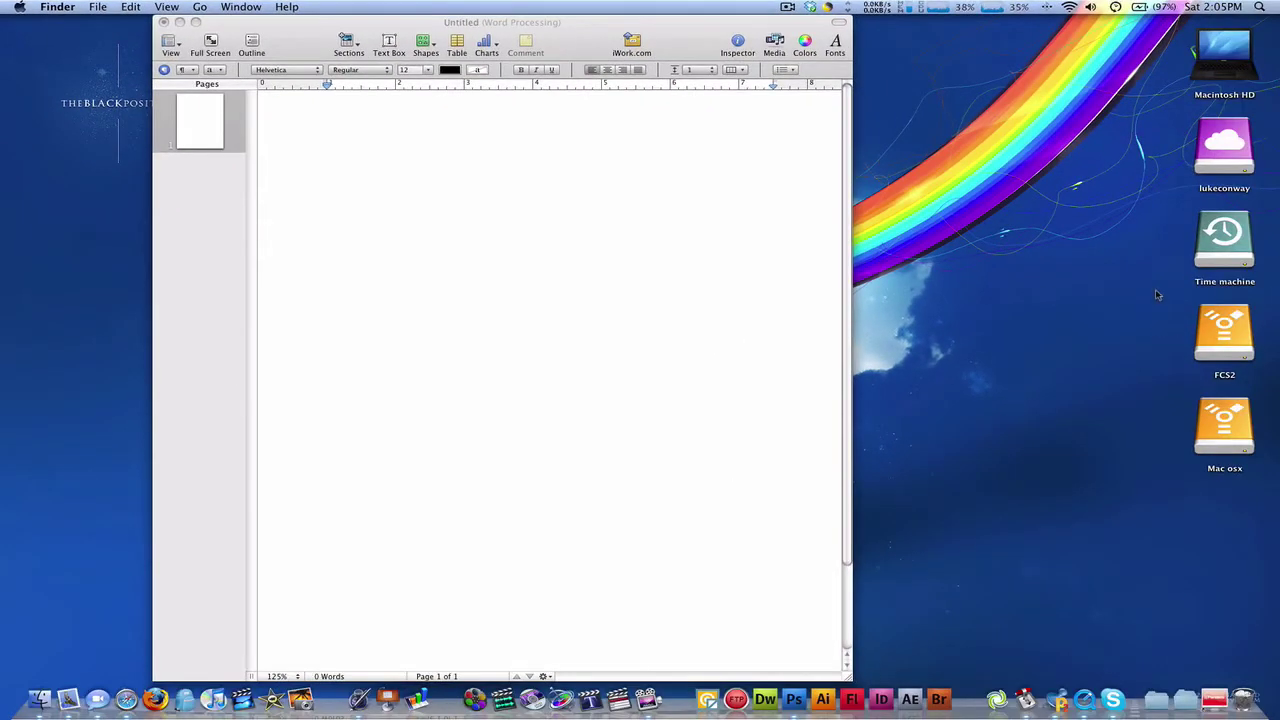
click(497, 234)
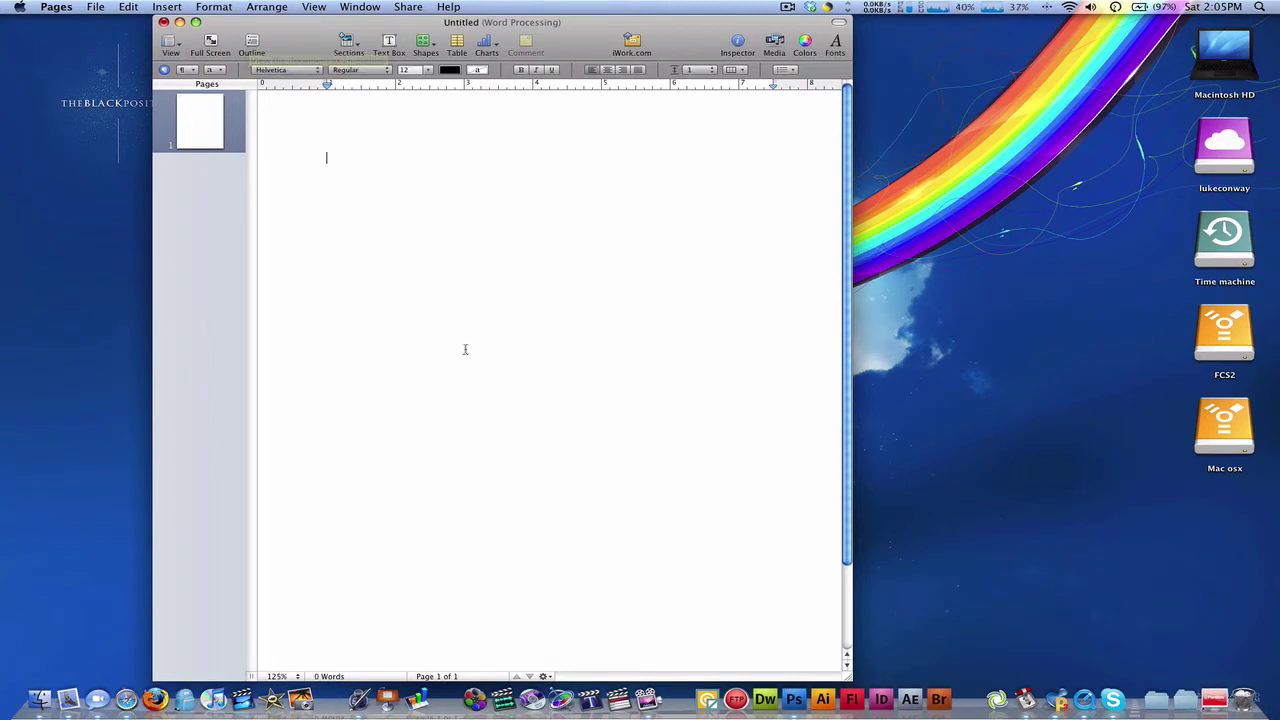
Create a second document from the Template Chooser using the Harvard Outline template in the Outlines category.
click(100, 6)
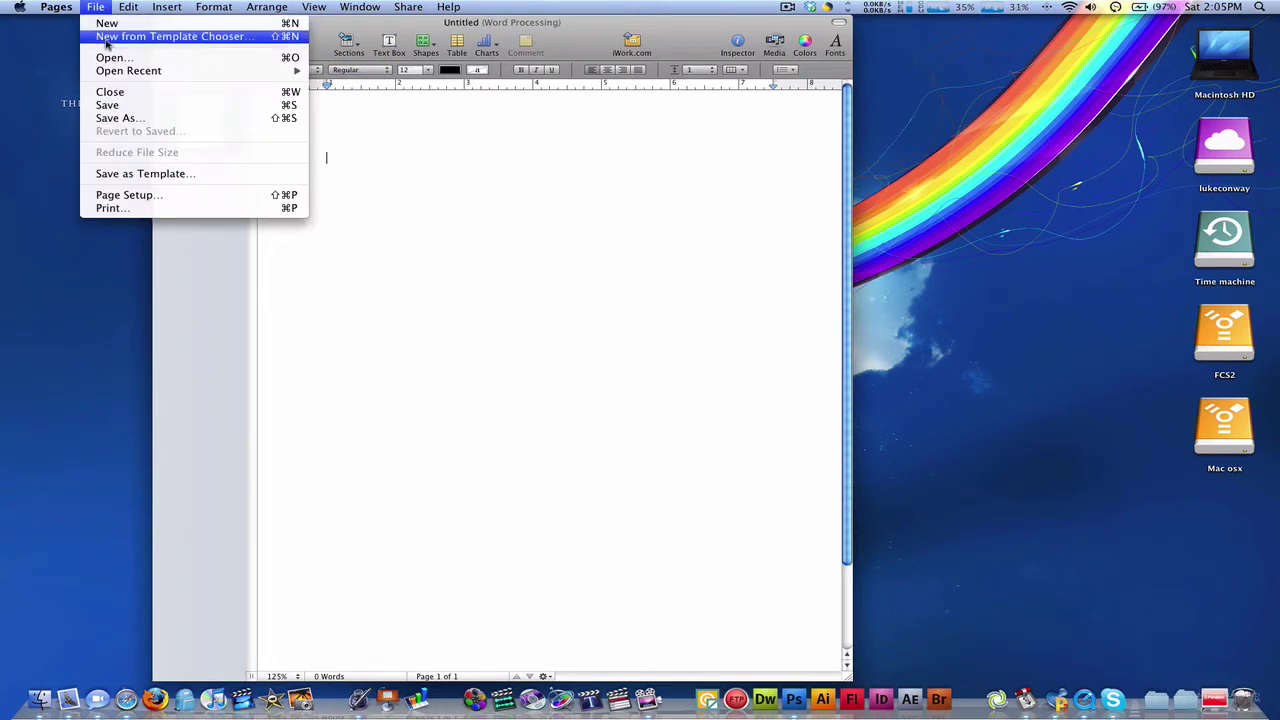
click(97, 6)
click(97, 6)
click(130, 37)
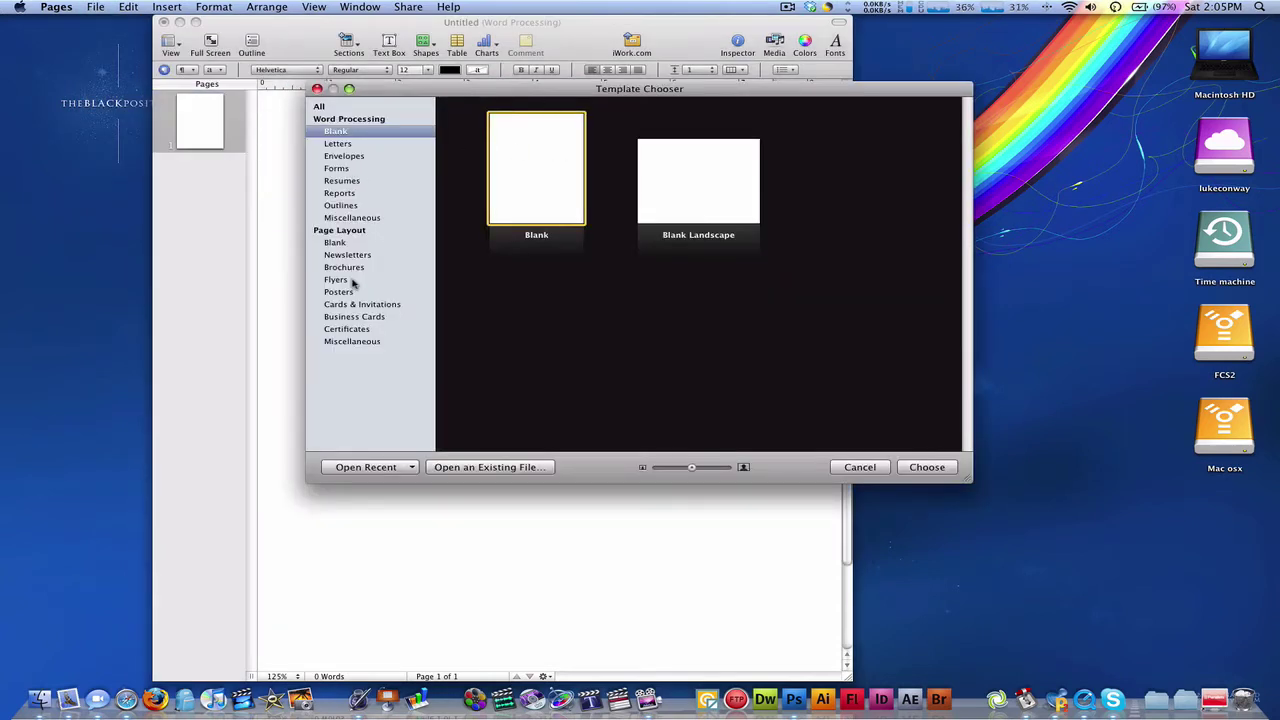
click(345, 206)
click(545, 202)
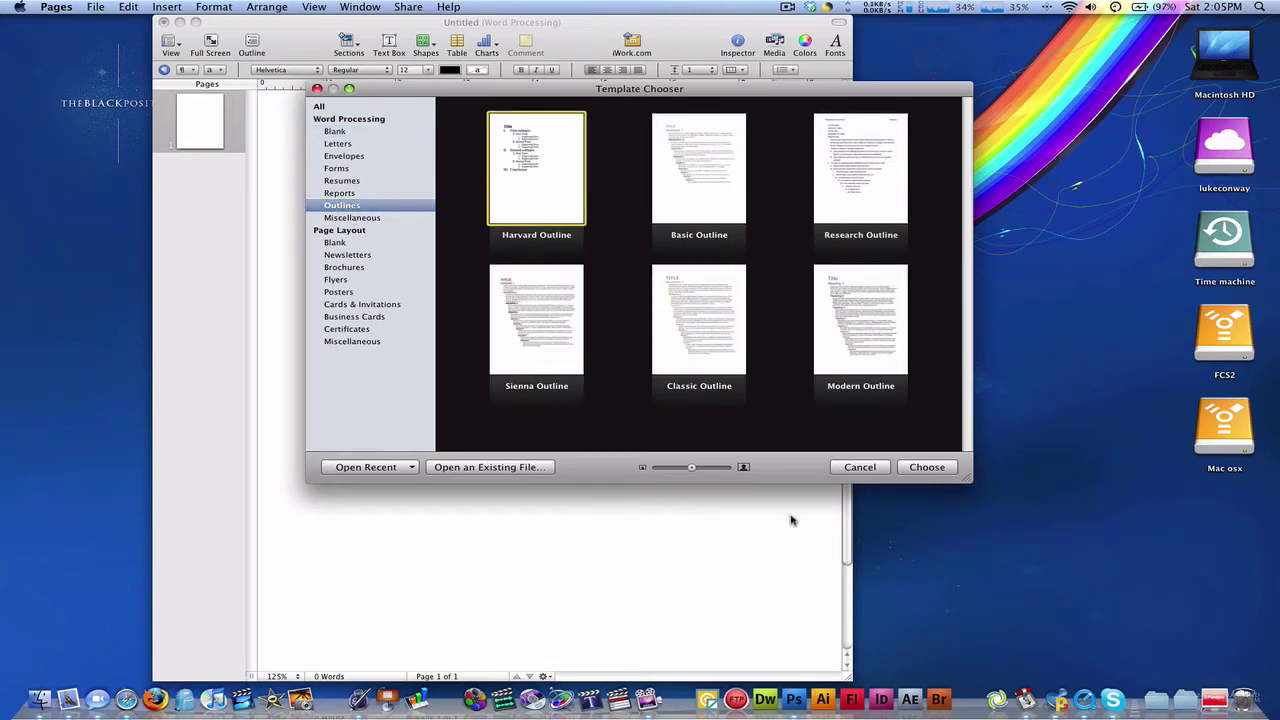
click(940, 468)
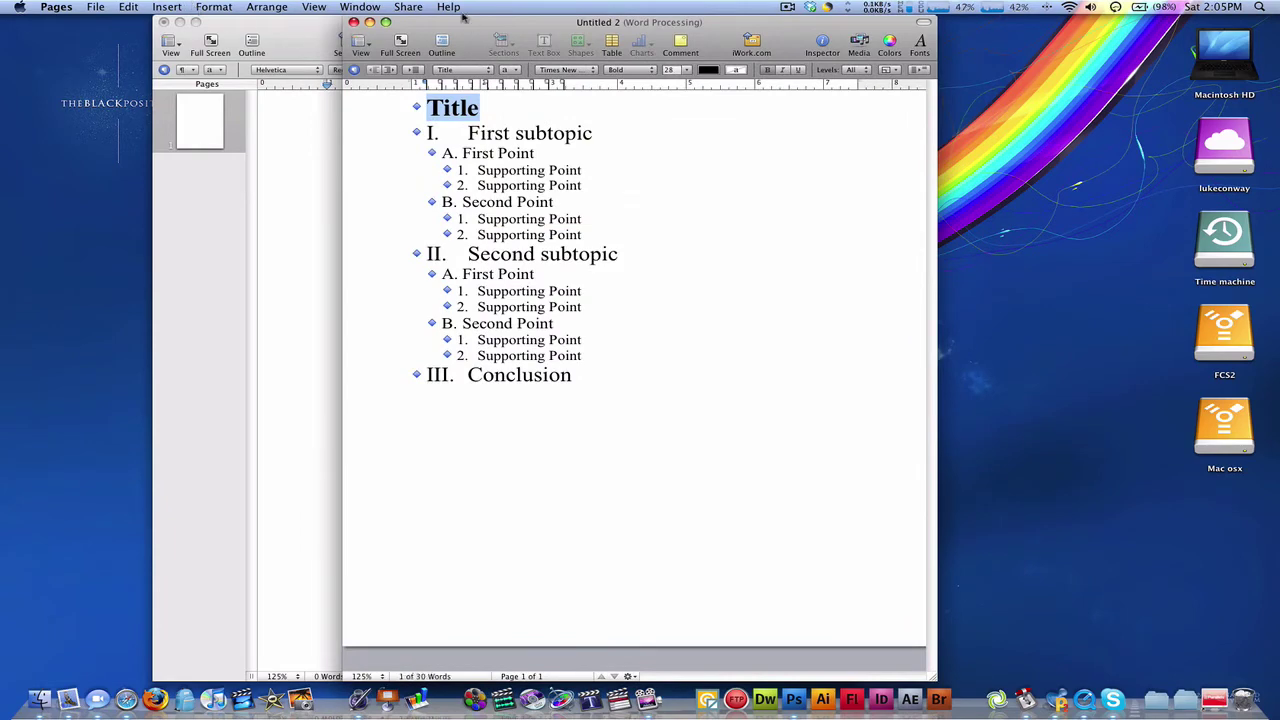
Compare the Harvard outline with outline mode off and on, and close that document without saving.
click(441, 41)
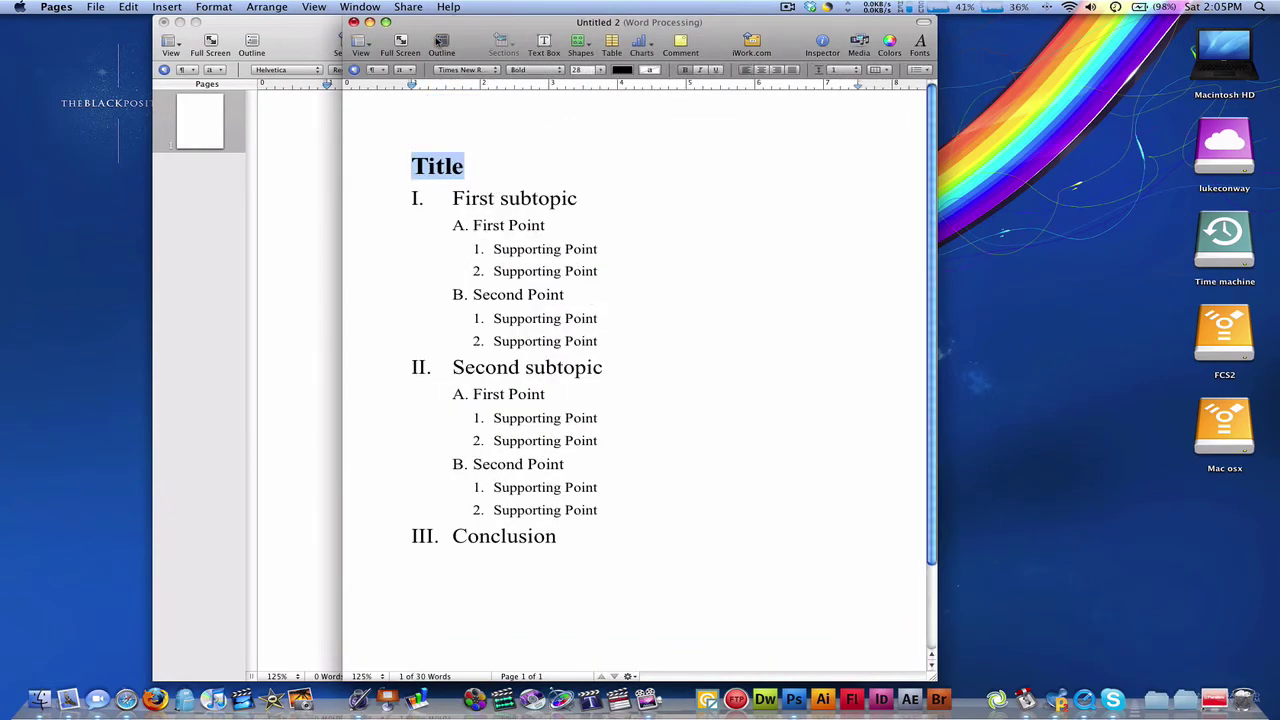
click(440, 42)
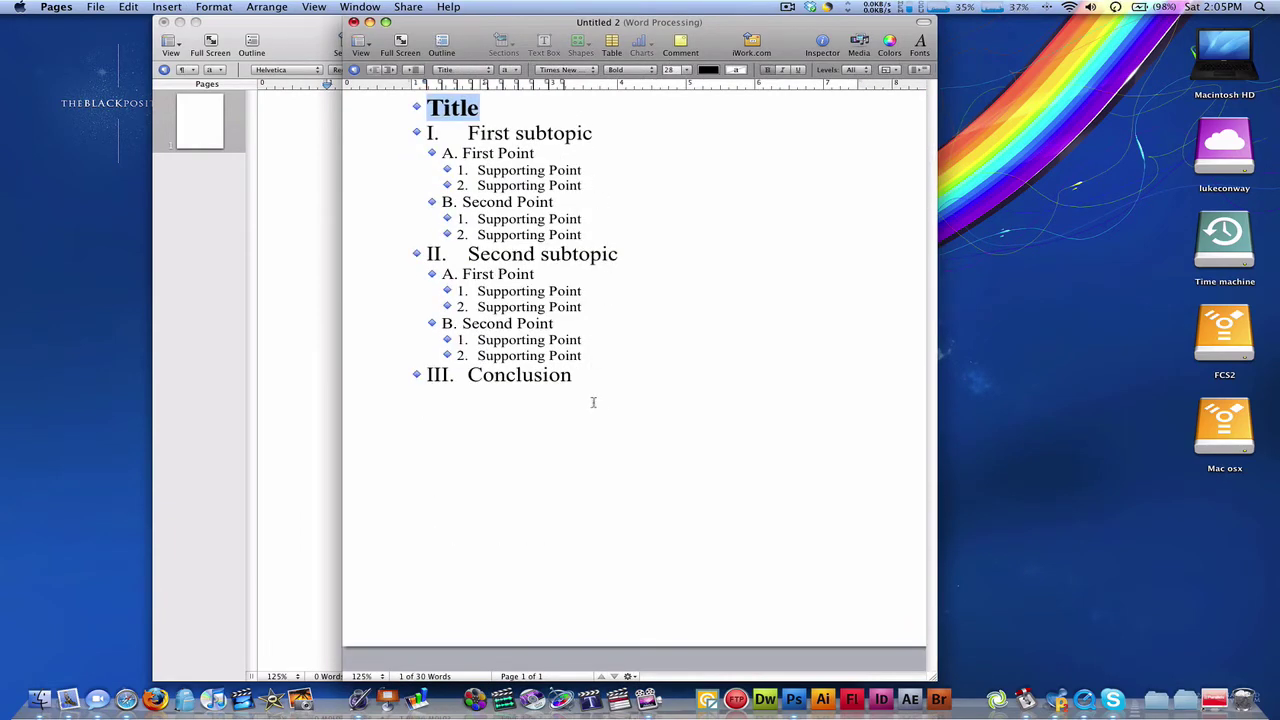
drag(593, 402, 386, 123)
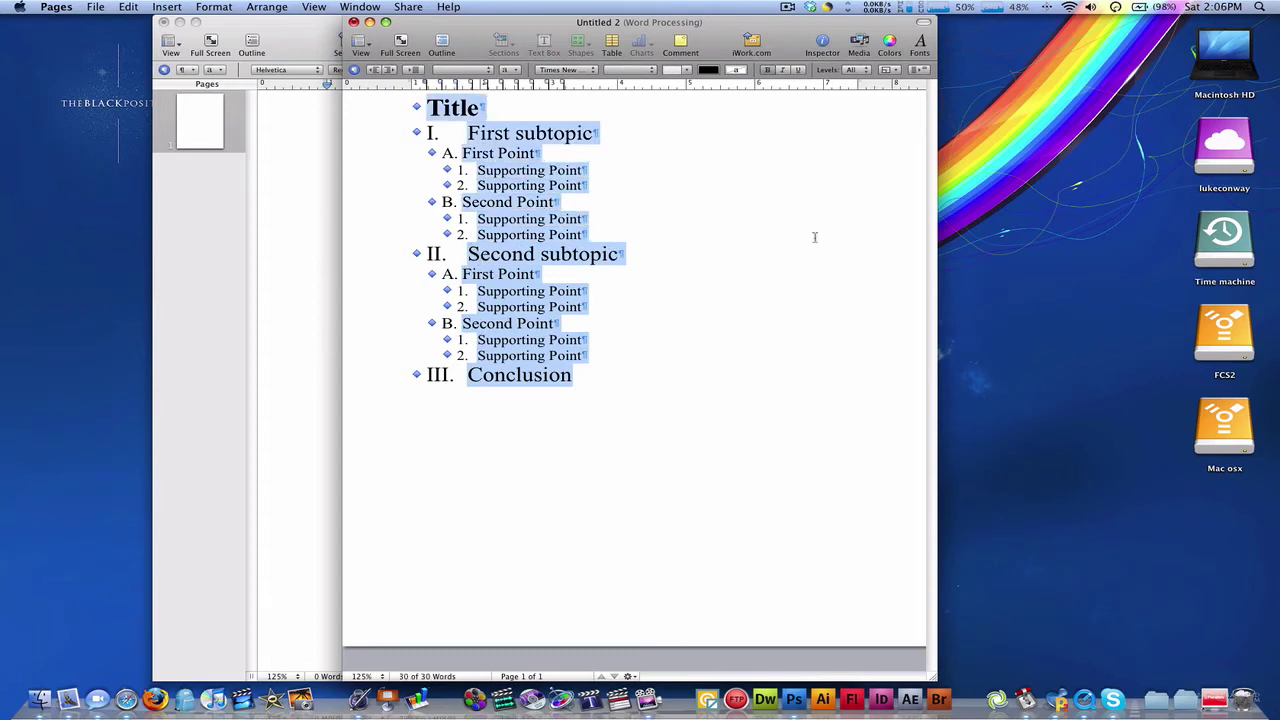
click(746, 263)
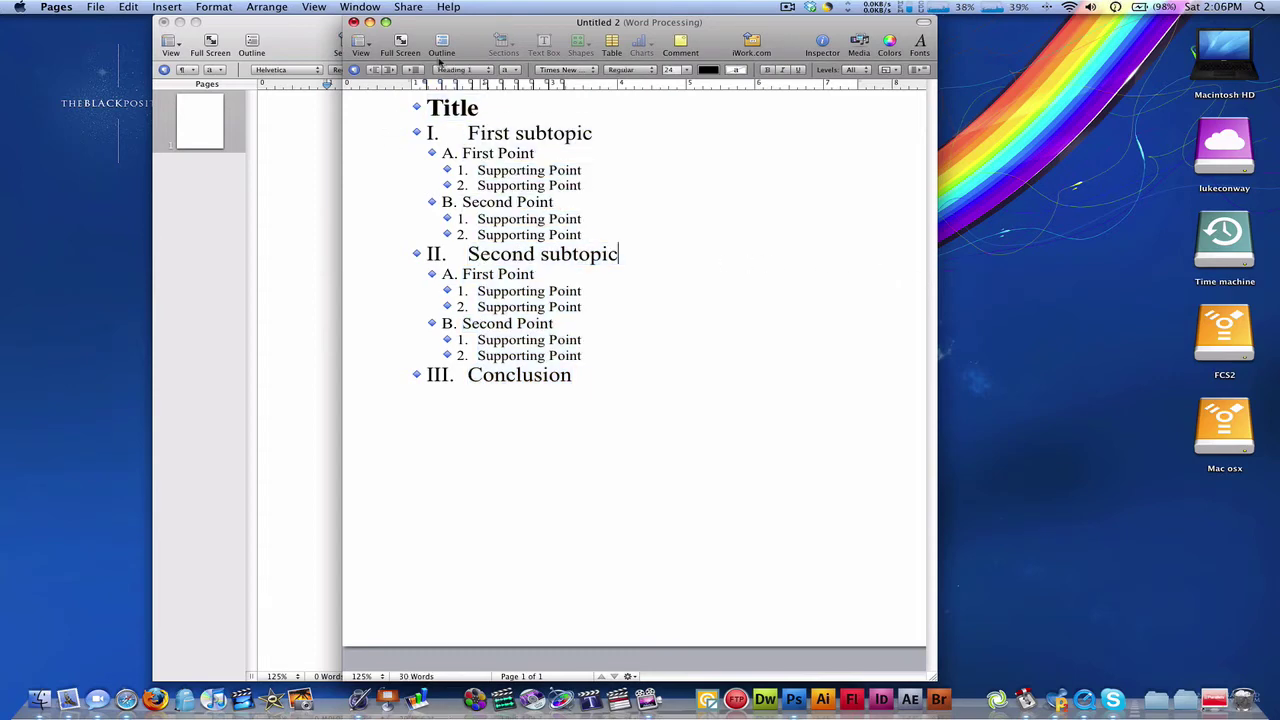
click(440, 40)
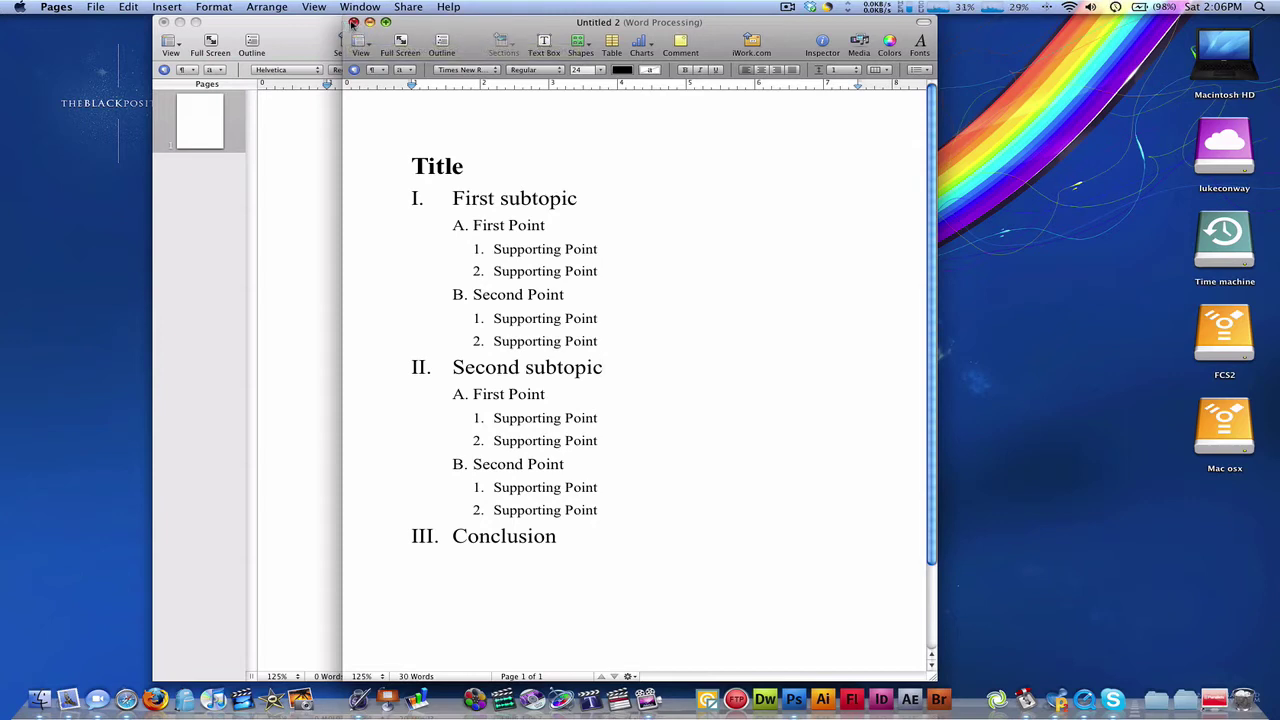
click(352, 22)
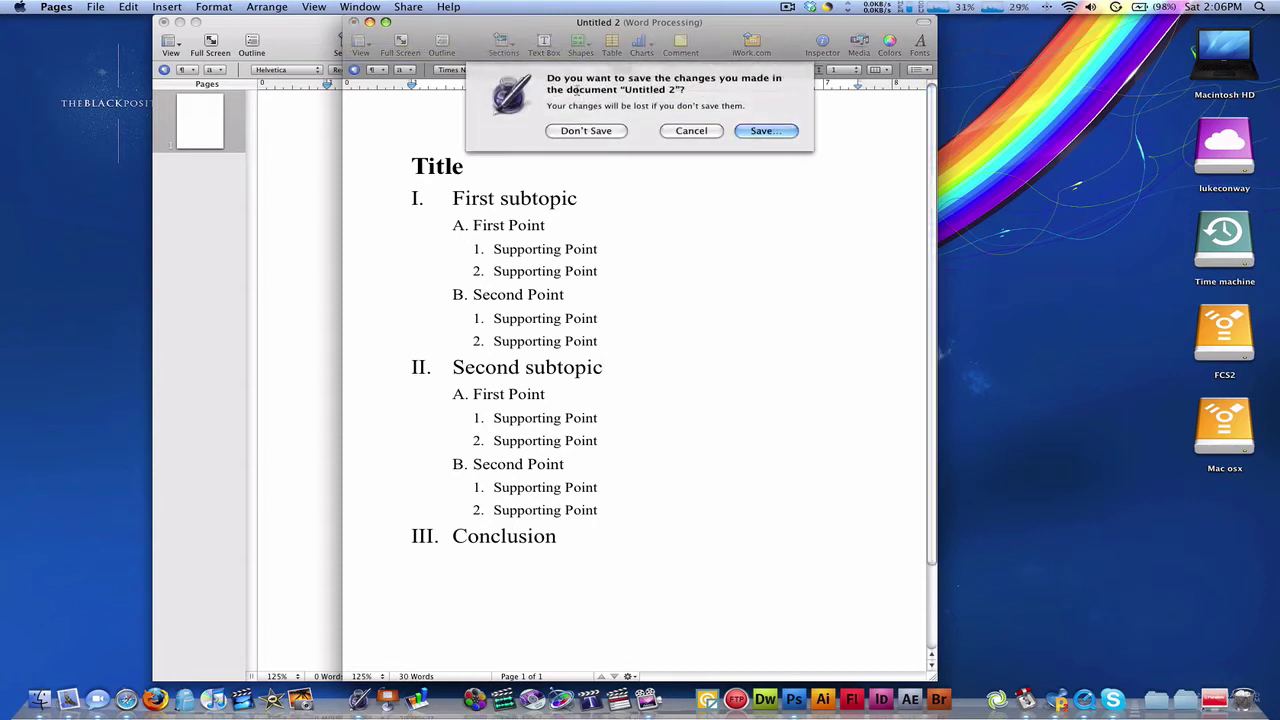
click(584, 131)
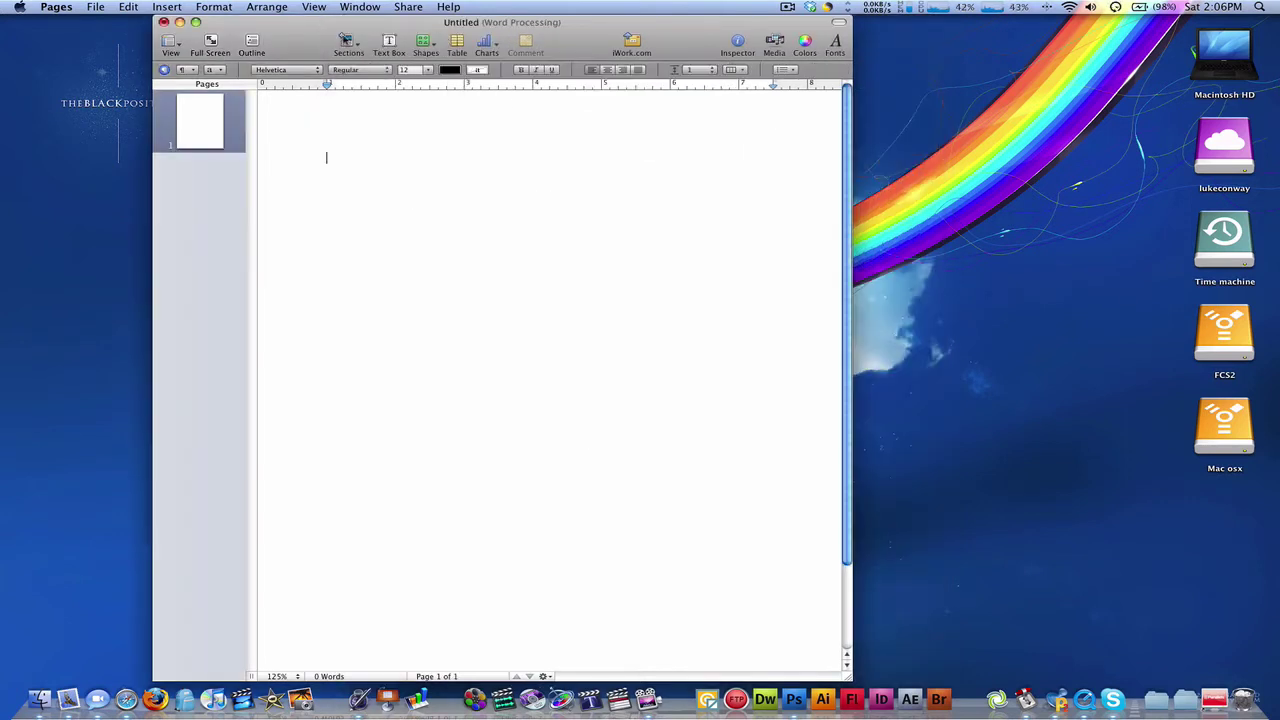
Add a Blank section page to the untitled document and return to page 1.
click(346, 40)
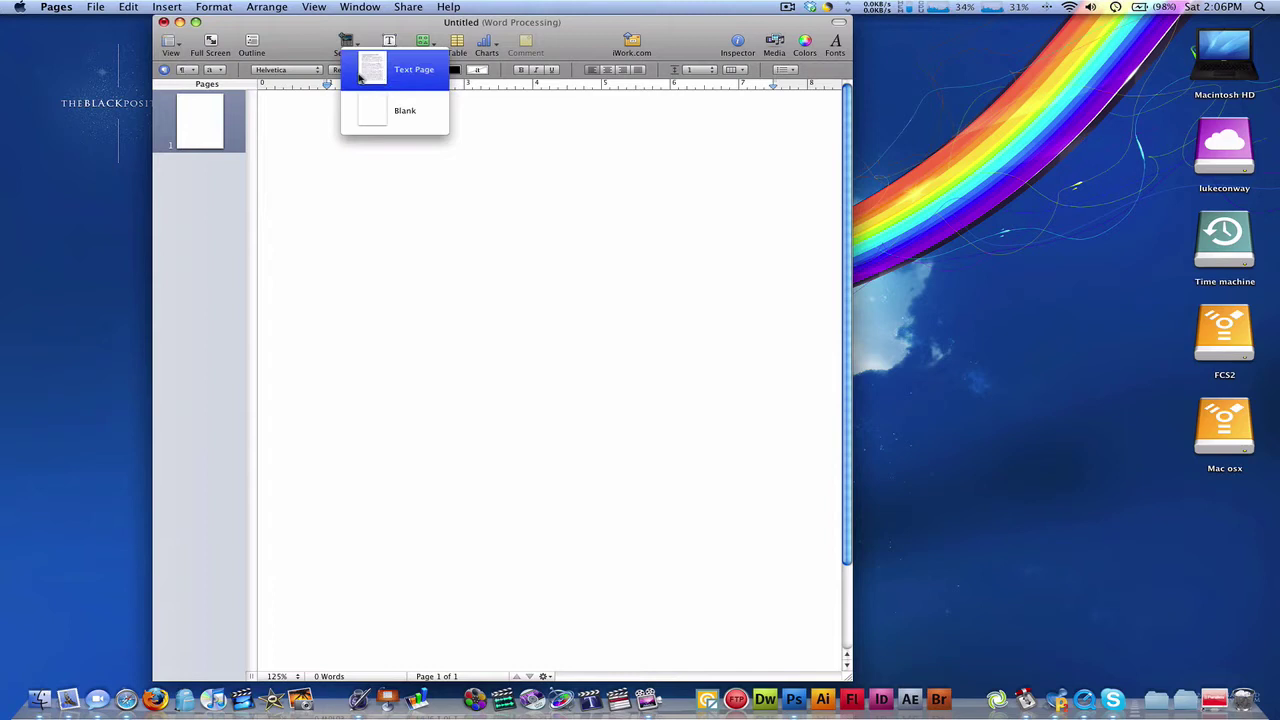
click(391, 157)
click(346, 40)
click(409, 114)
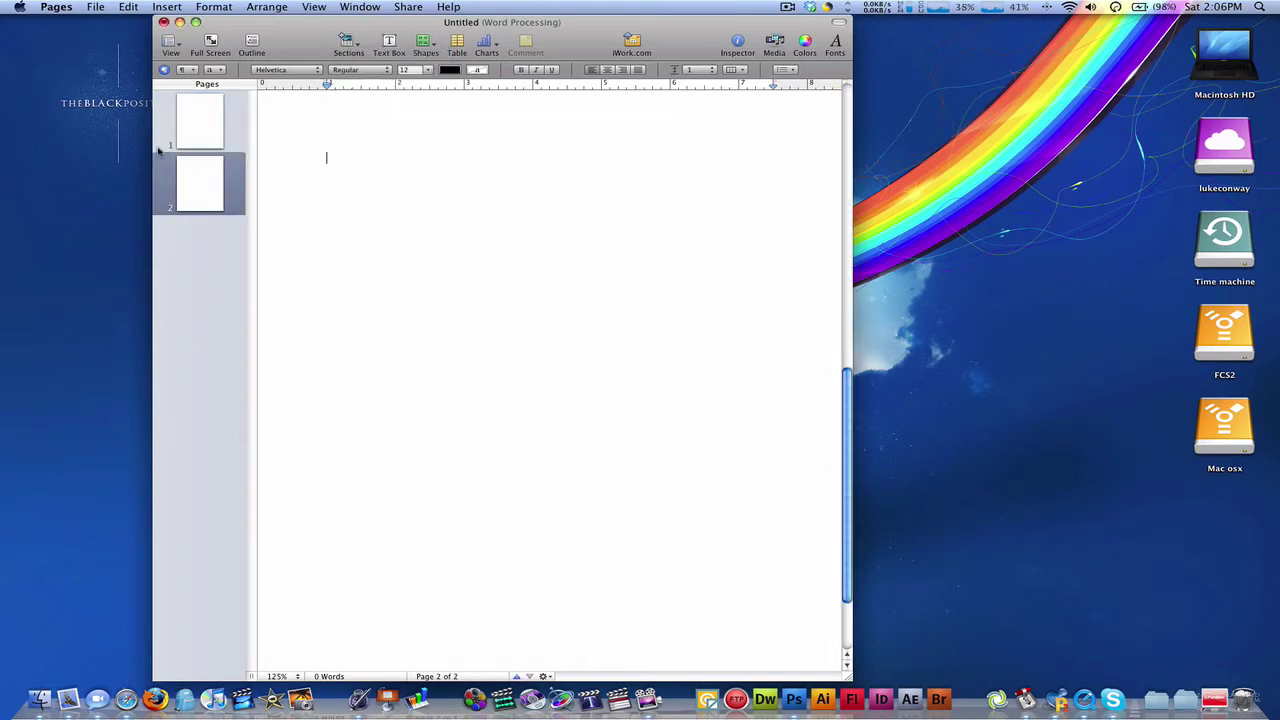
click(184, 172)
click(188, 125)
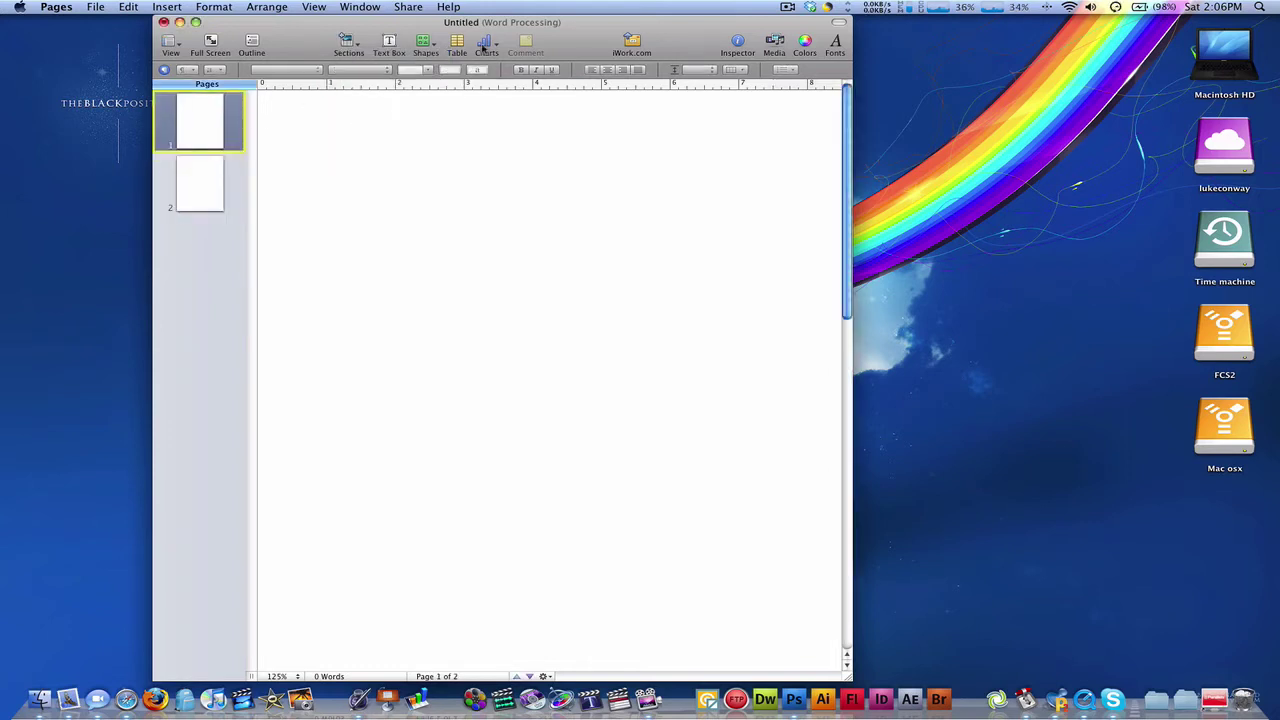
Insert a text box in the middle of page 1 and replace its placeholder with a short greeting giving the presenter's first name.
click(380, 46)
click(560, 368)
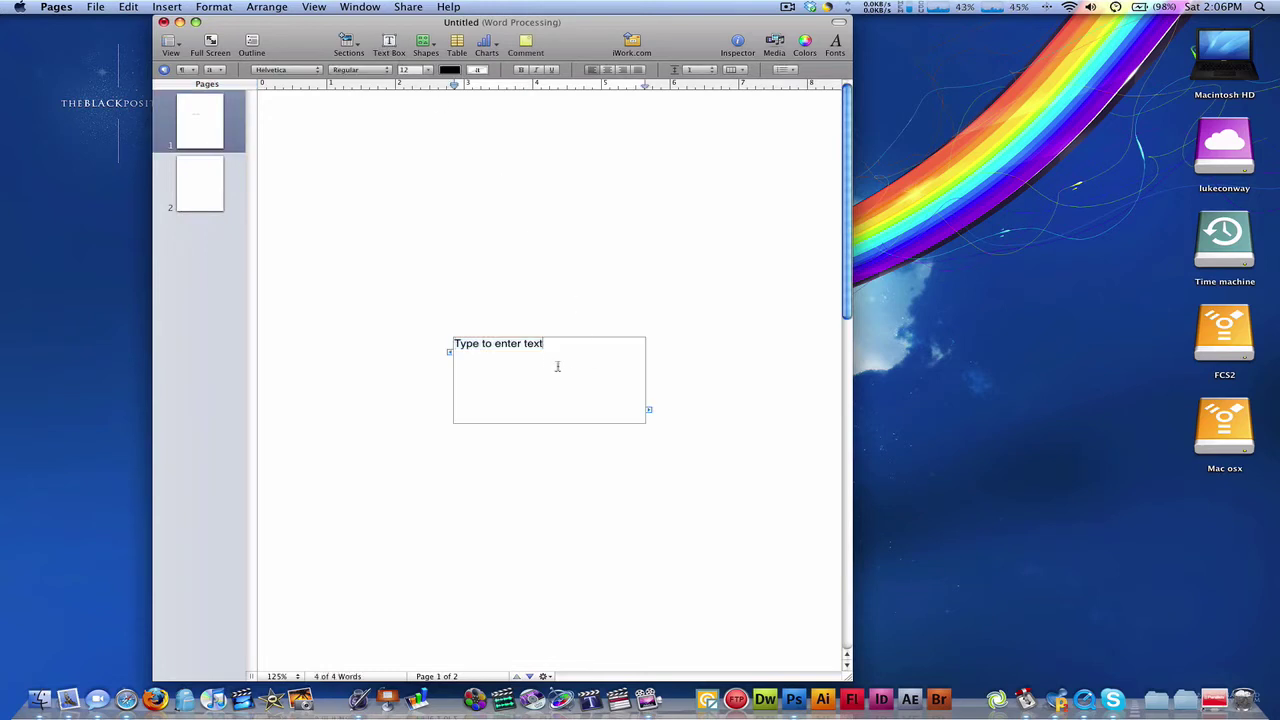
drag(591, 352, 343, 324)
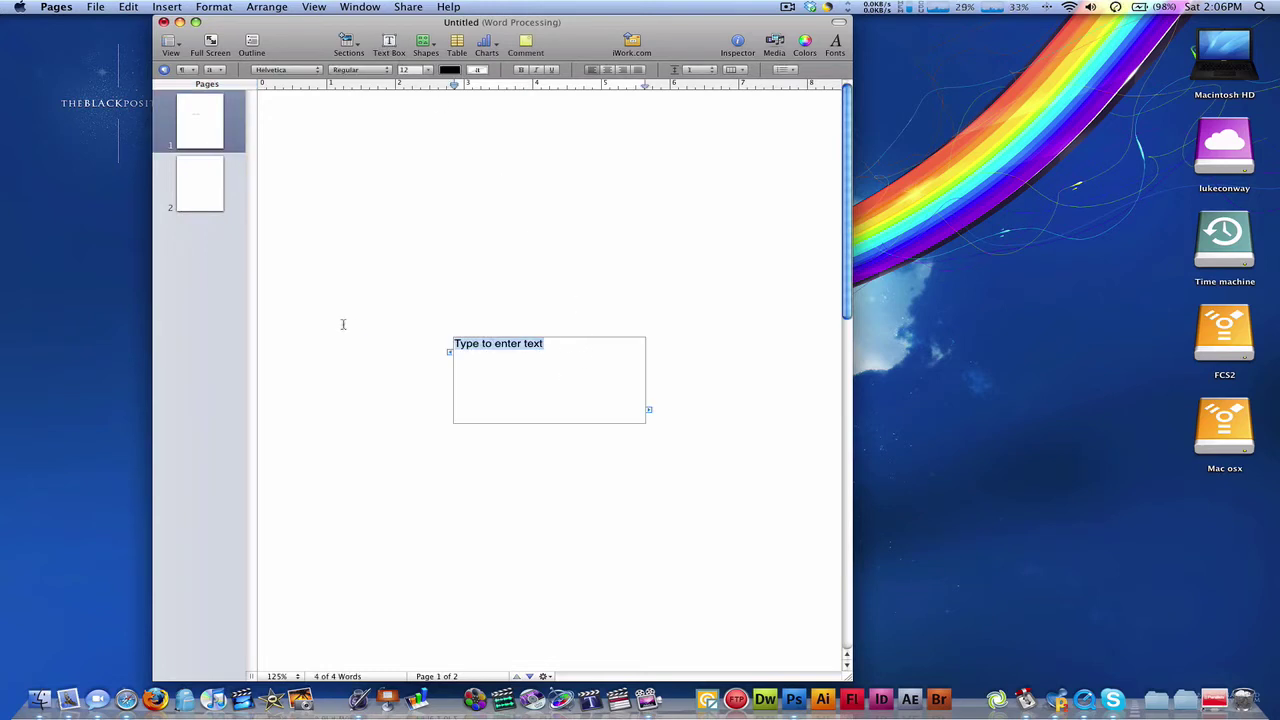
text(Hi the is luke from flcpr)
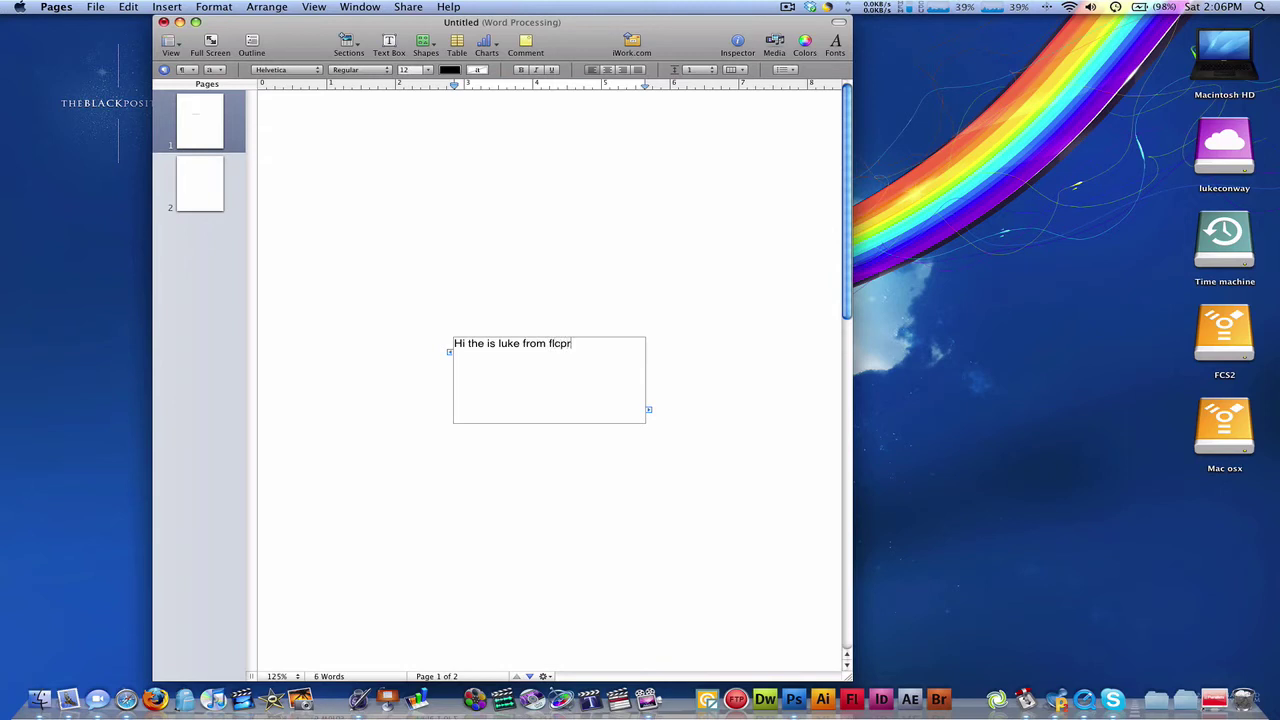
Finish the text box's greeting with the company name so that it ends in "flcproductions!".
text(~)
key(super+a)
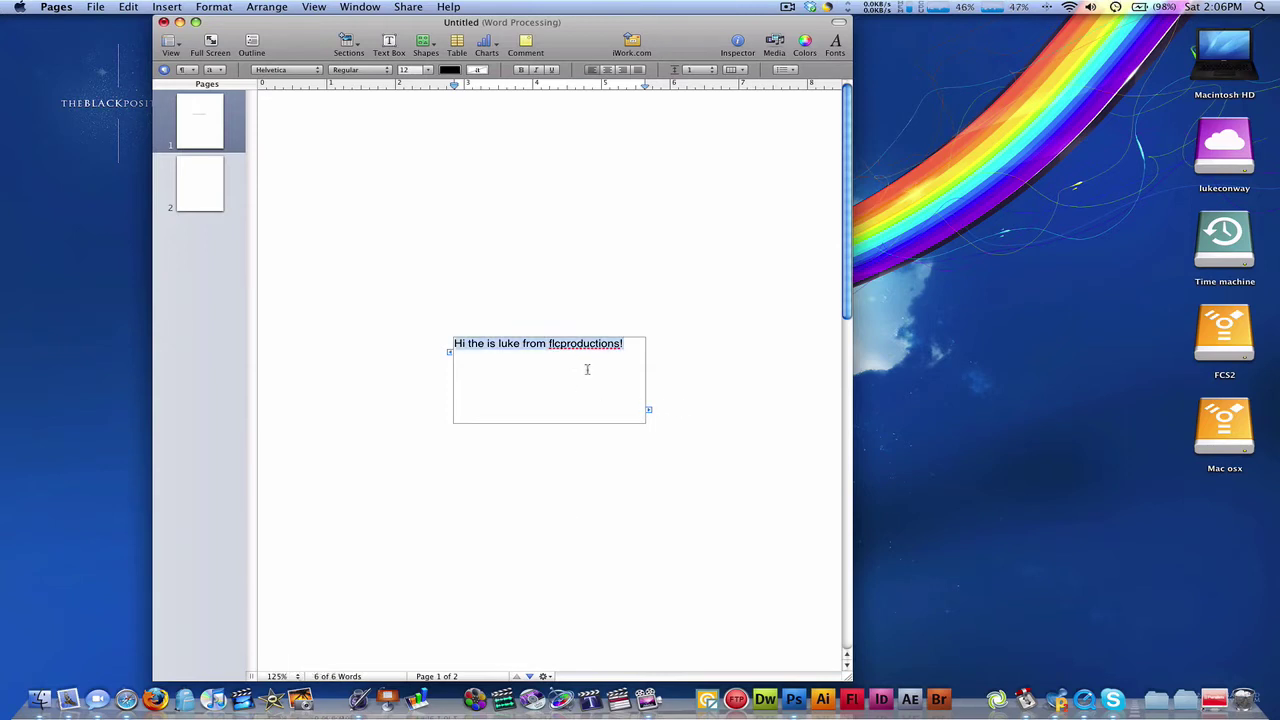
click(587, 369)
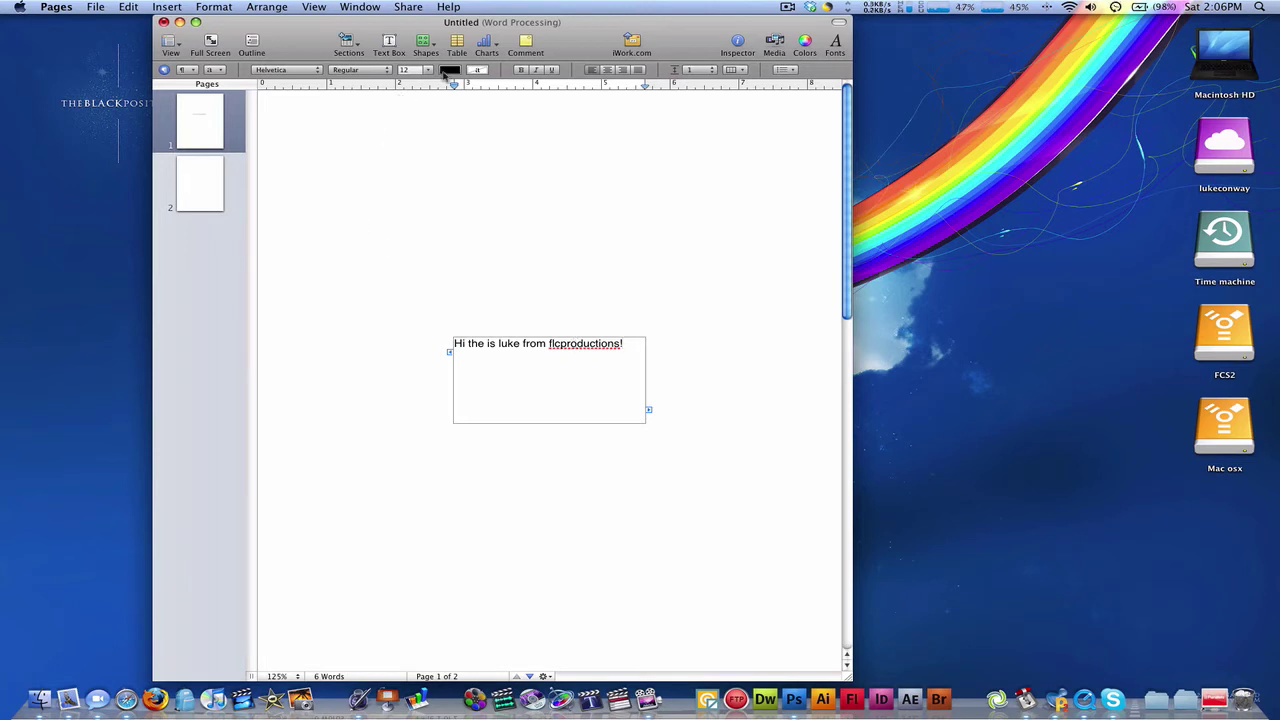
Insert a star shape and place it above the greeting on page 1.
click(424, 44)
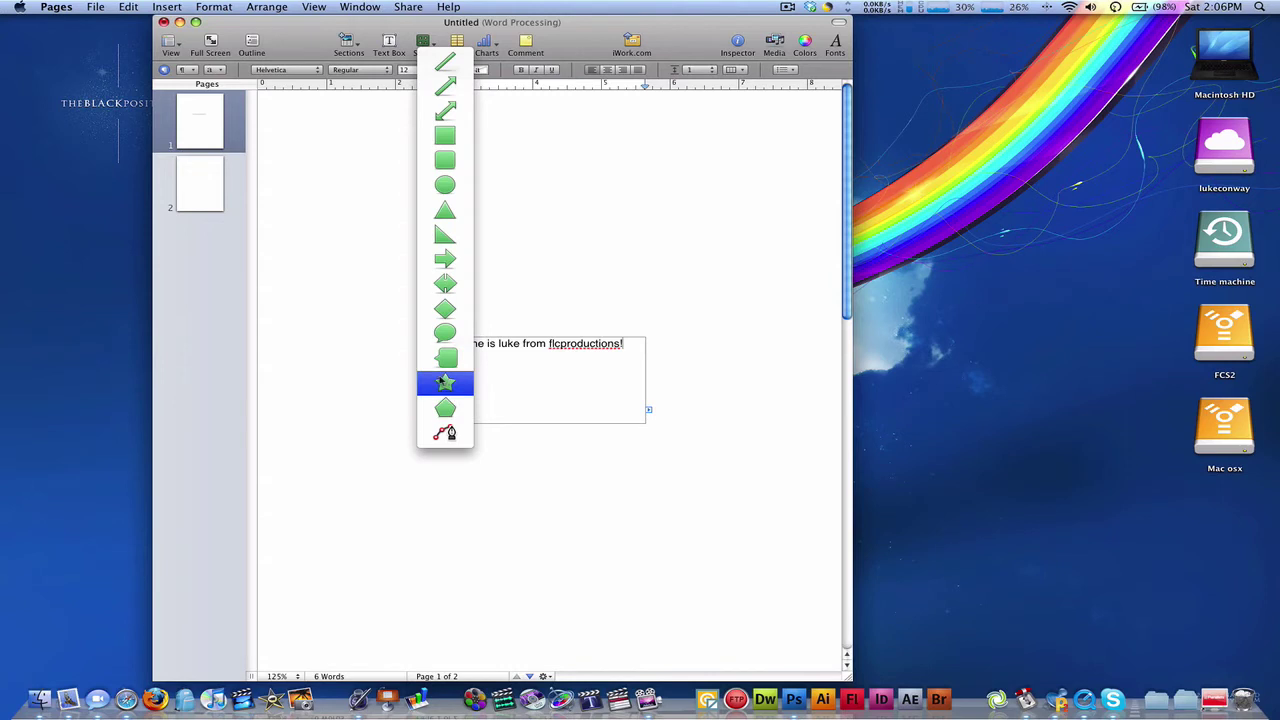
click(445, 382)
drag(552, 377, 452, 226)
Set the star to 8 points and move it slightly closer to the page's upper-left corner.
mouse_move(524, 445)
mouse_down()
mouse_move(595, 445)
mouse_move(517, 445)
mouse_up()
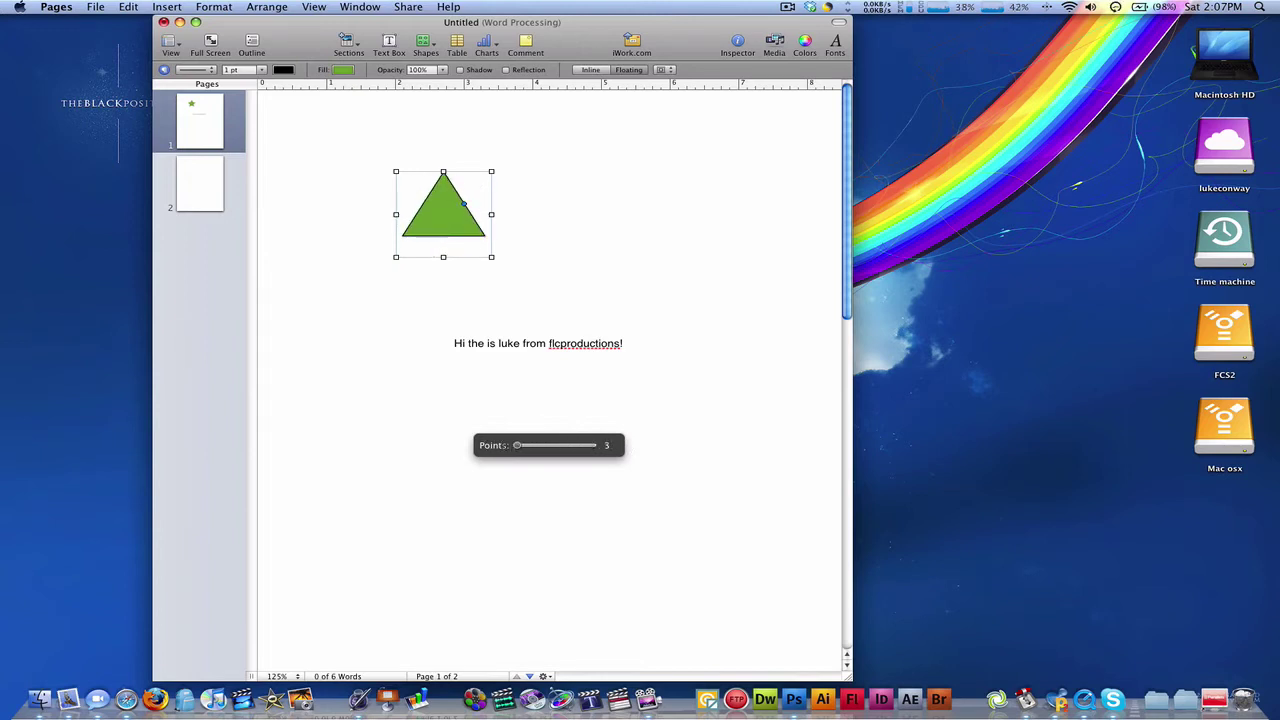
drag(517, 445, 521, 445)
mouse_move(521, 445)
mouse_down()
mouse_move(634, 459)
mouse_move(517, 445)
mouse_move(585, 445)
mouse_move(520, 445)
mouse_move(540, 445)
mouse_up()
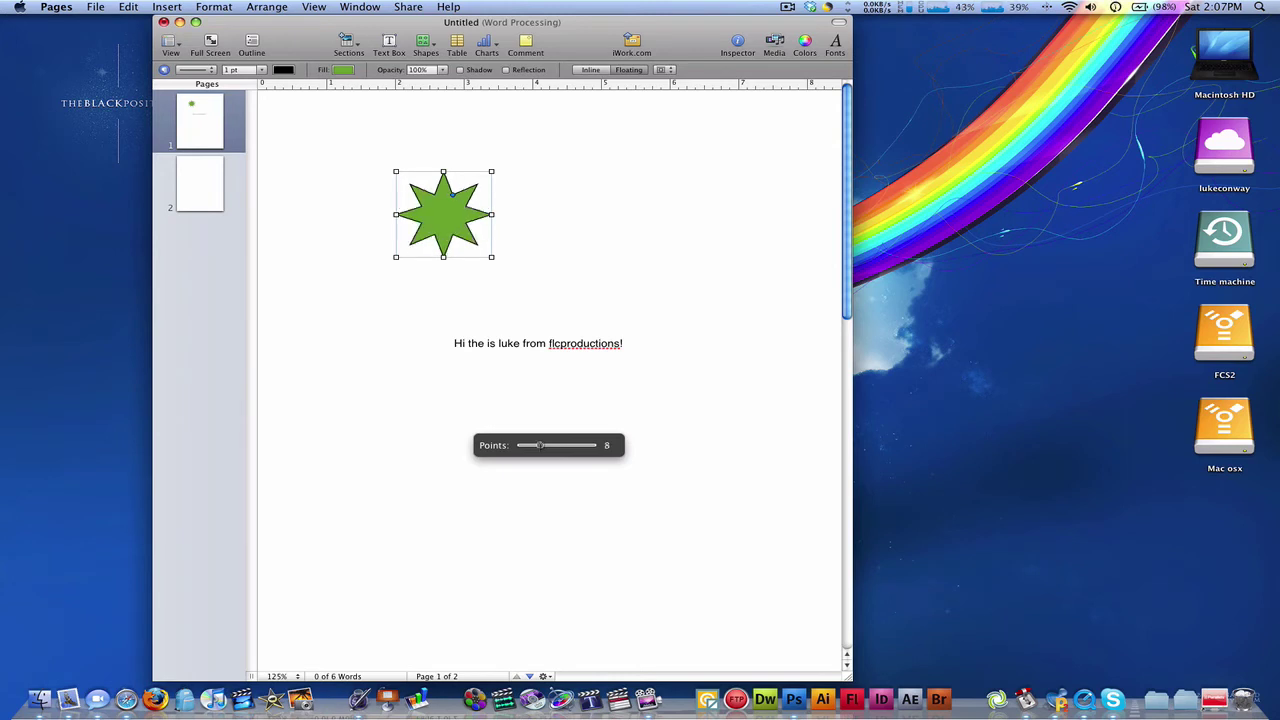
drag(439, 223, 399, 204)
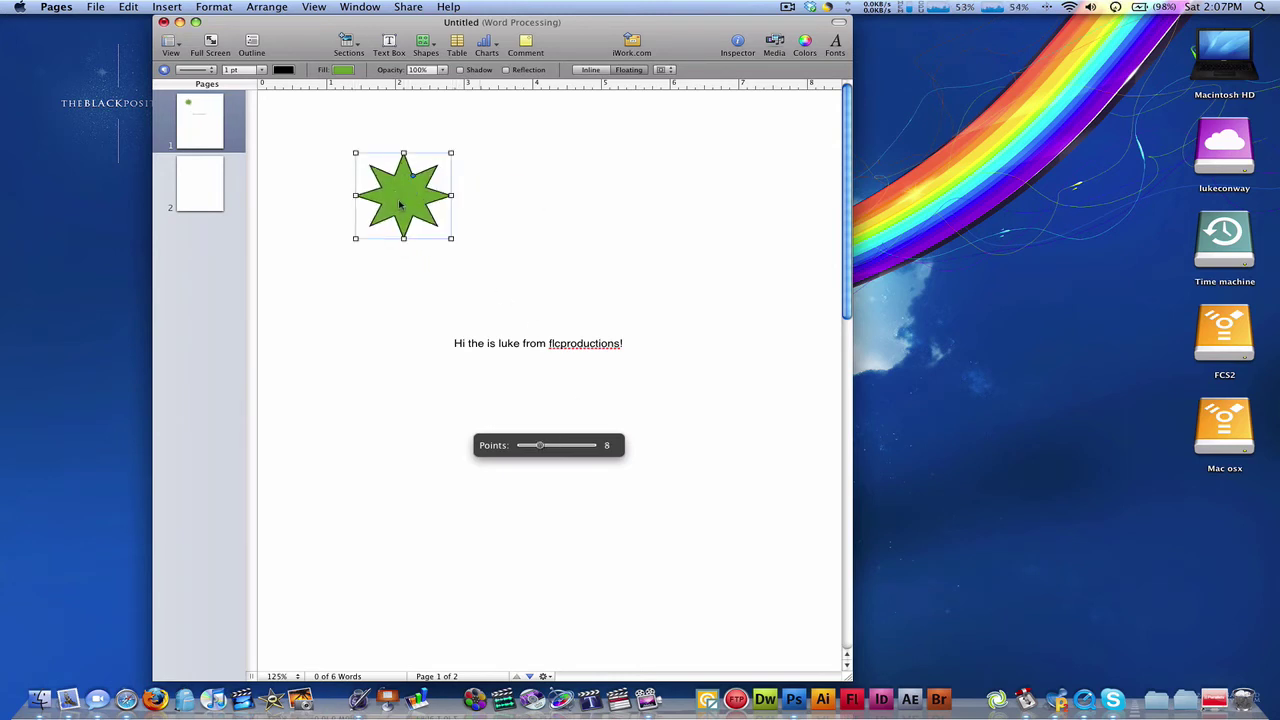
Insert a table with a header row and three body rows and columns, and place it below the greeting.
click(460, 45)
drag(565, 345, 637, 422)
click(503, 449)
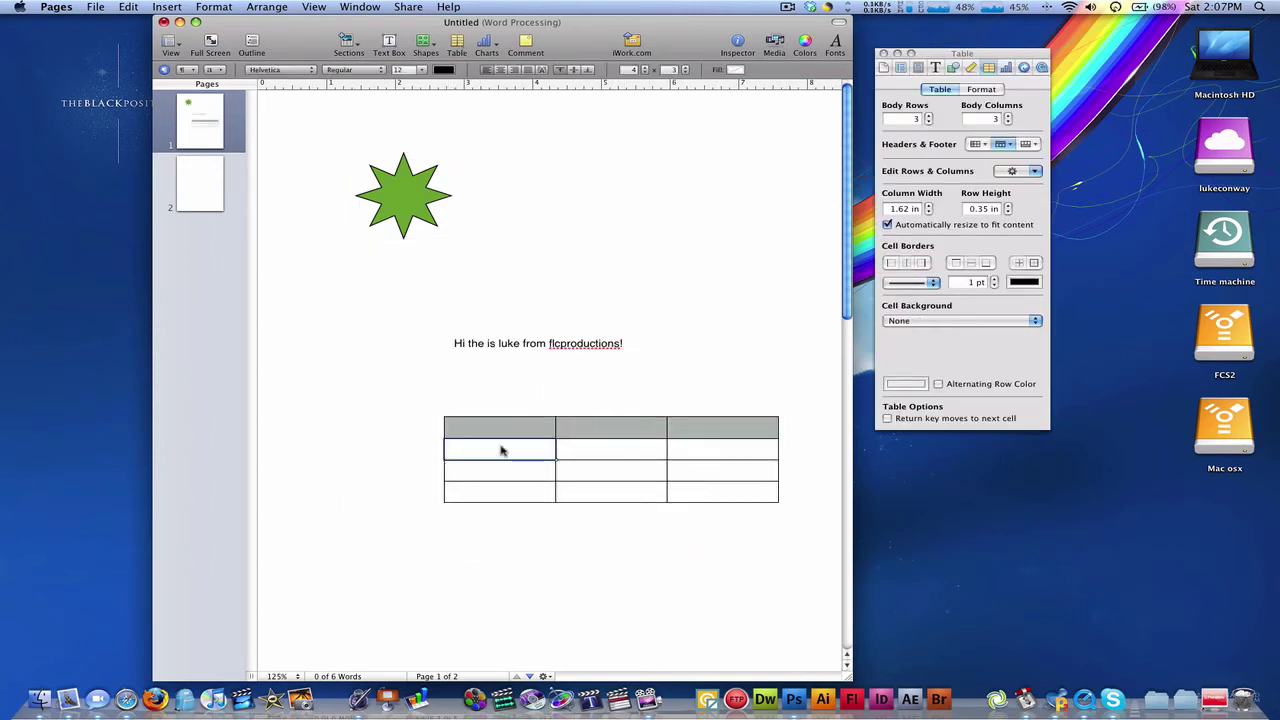
Fill the table's header cells with "test one", "test two" and "test 3".
click(501, 432)
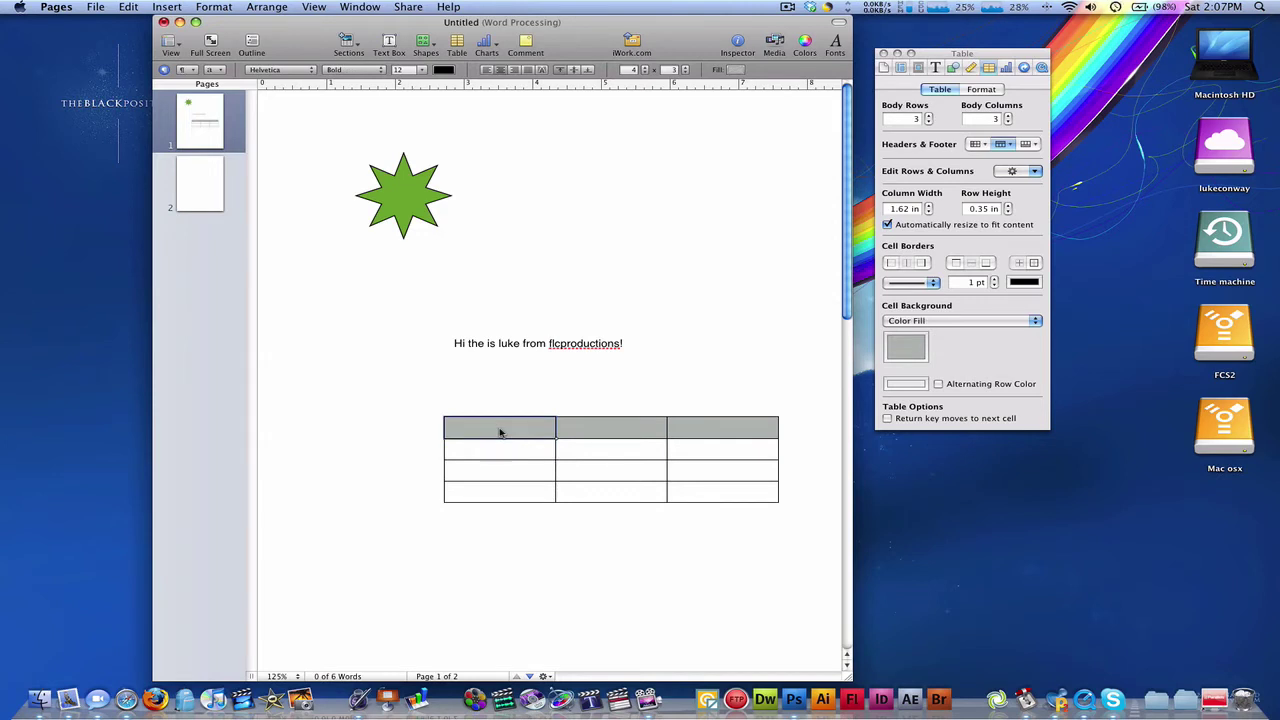
text(test one)
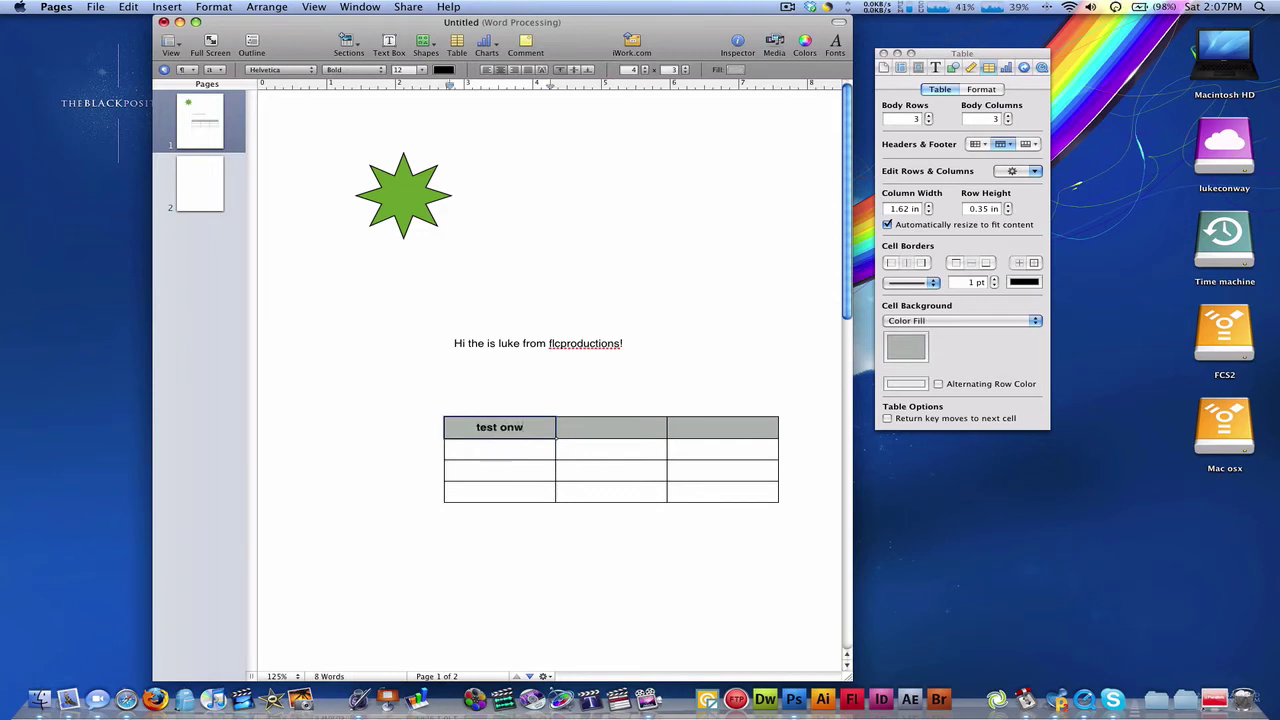
key(Tab)
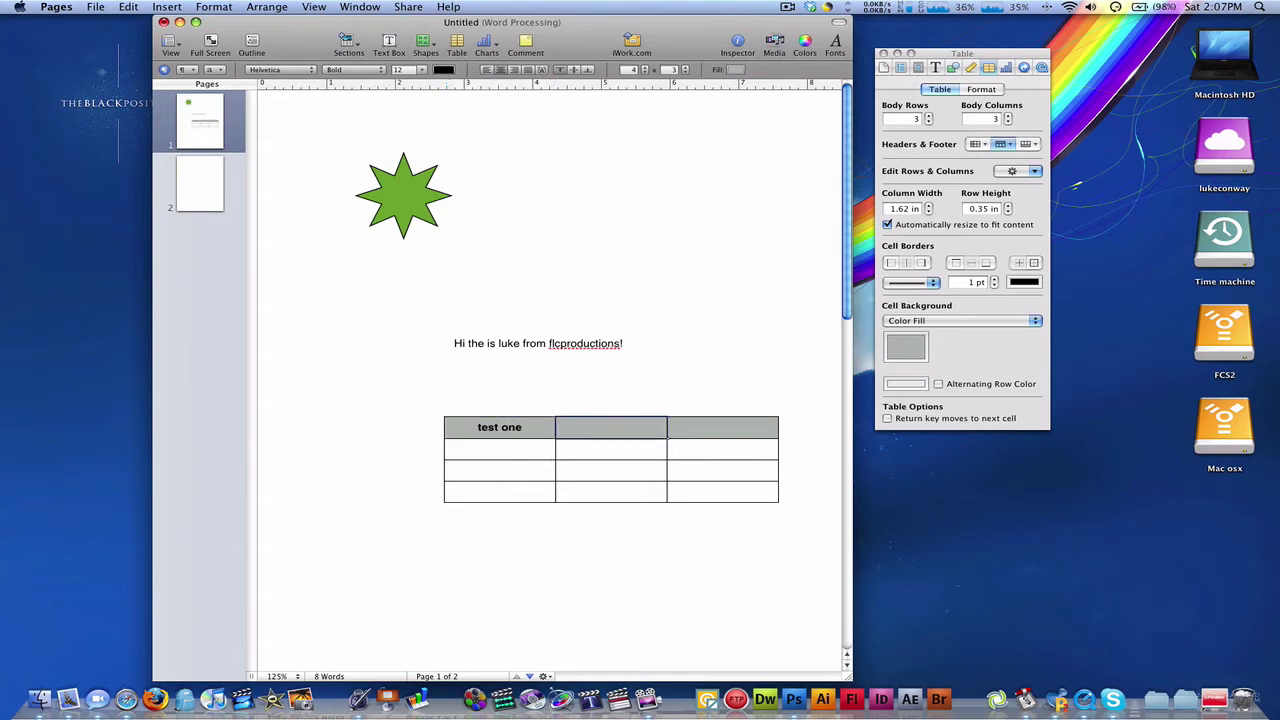
text(test two)
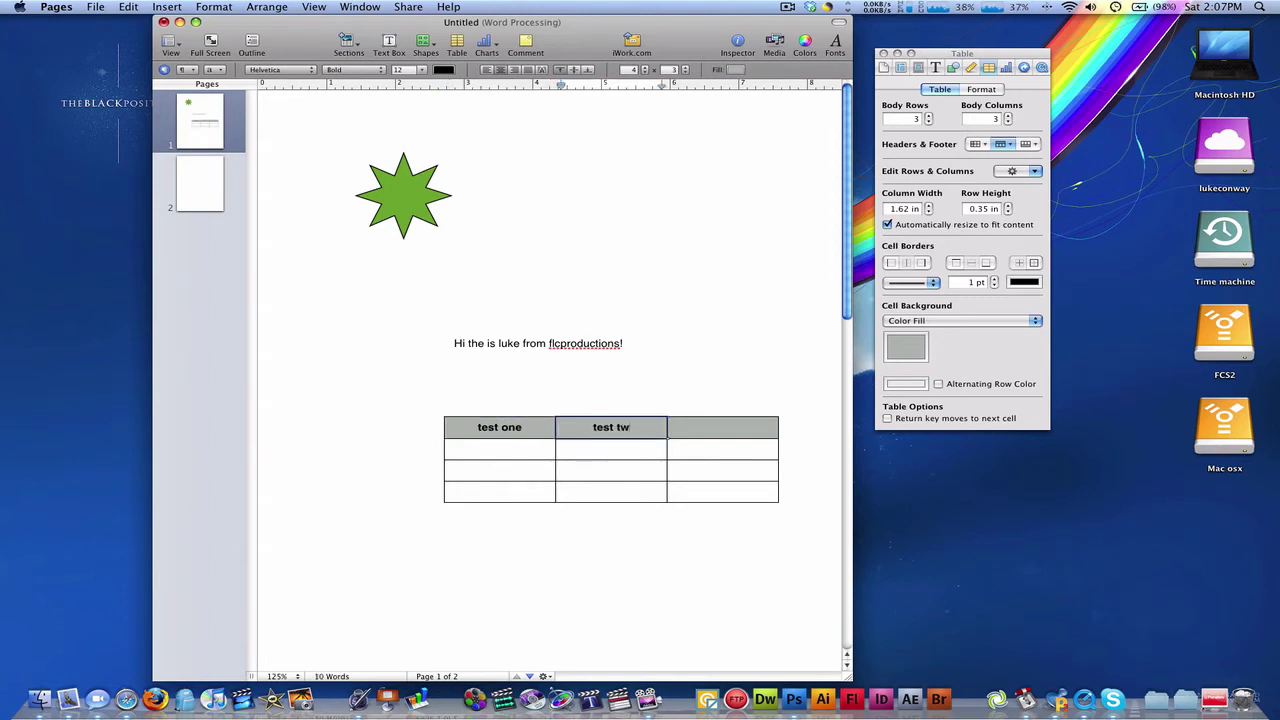
key(Tab)
text(test)
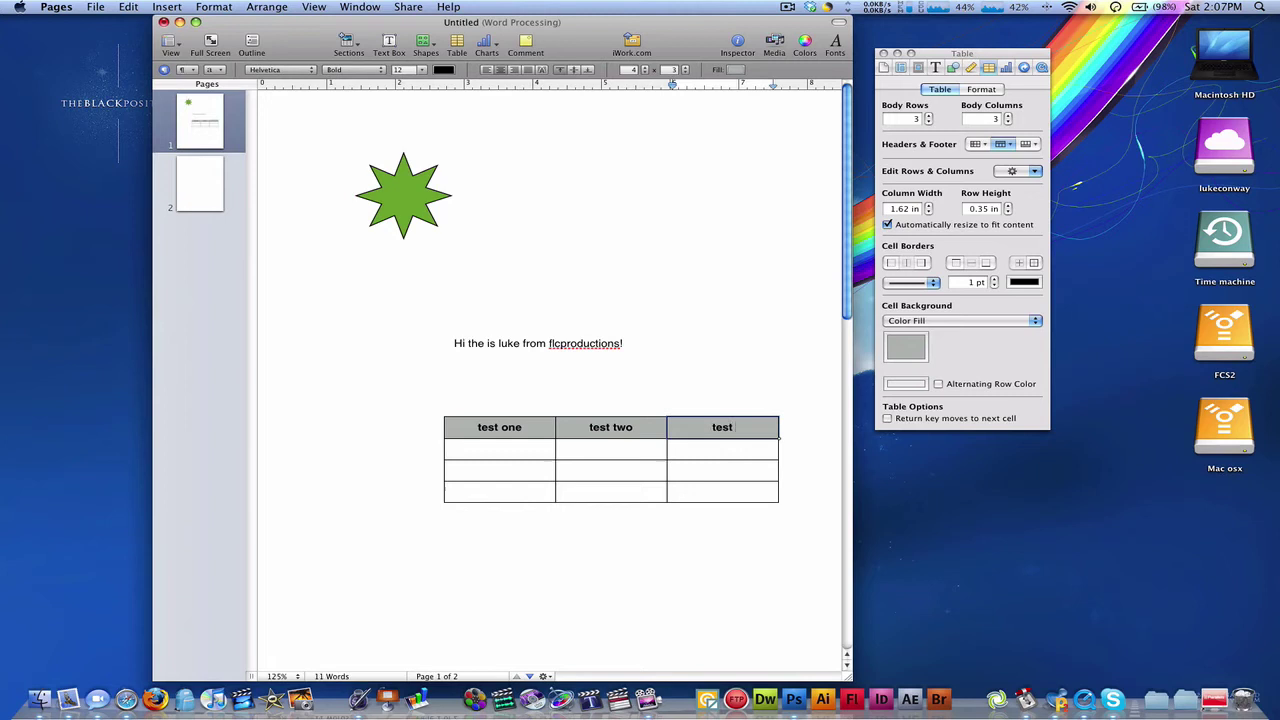
text( 3)
Enter 10.5, 10.6 and 10.5 in the body cells under "test one" and leave the table.
click(508, 455)
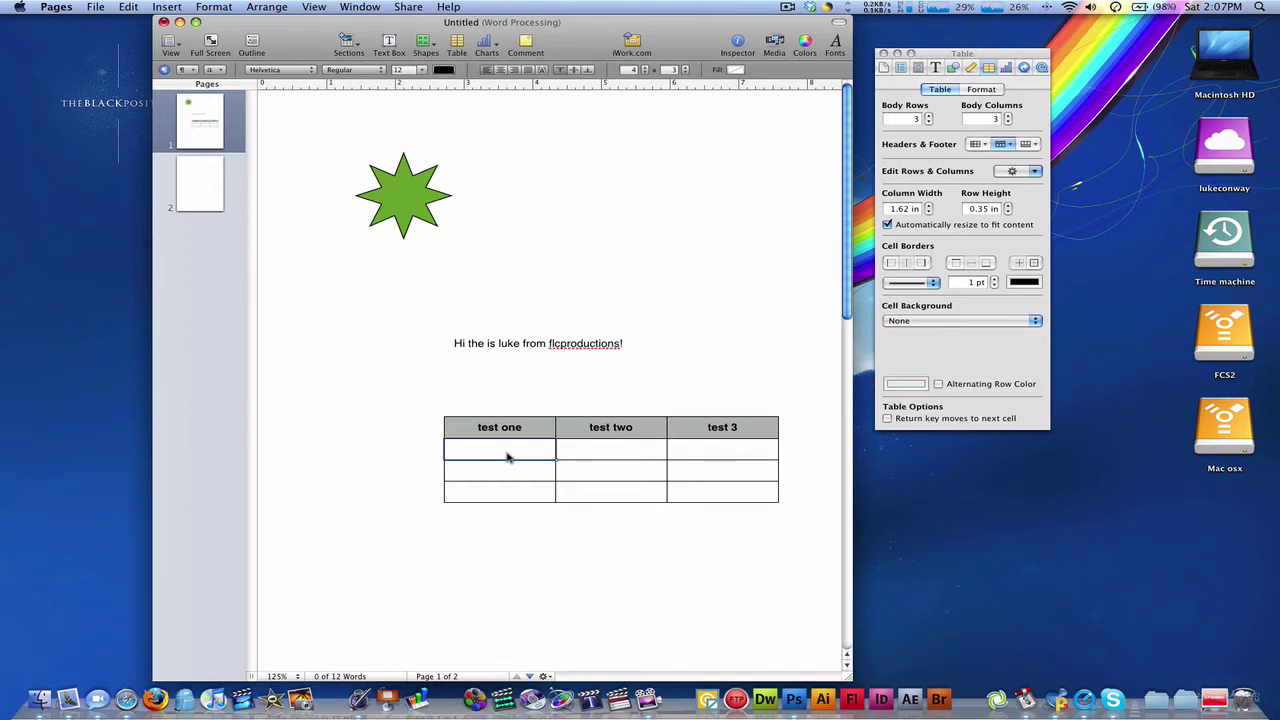
text(10.5)
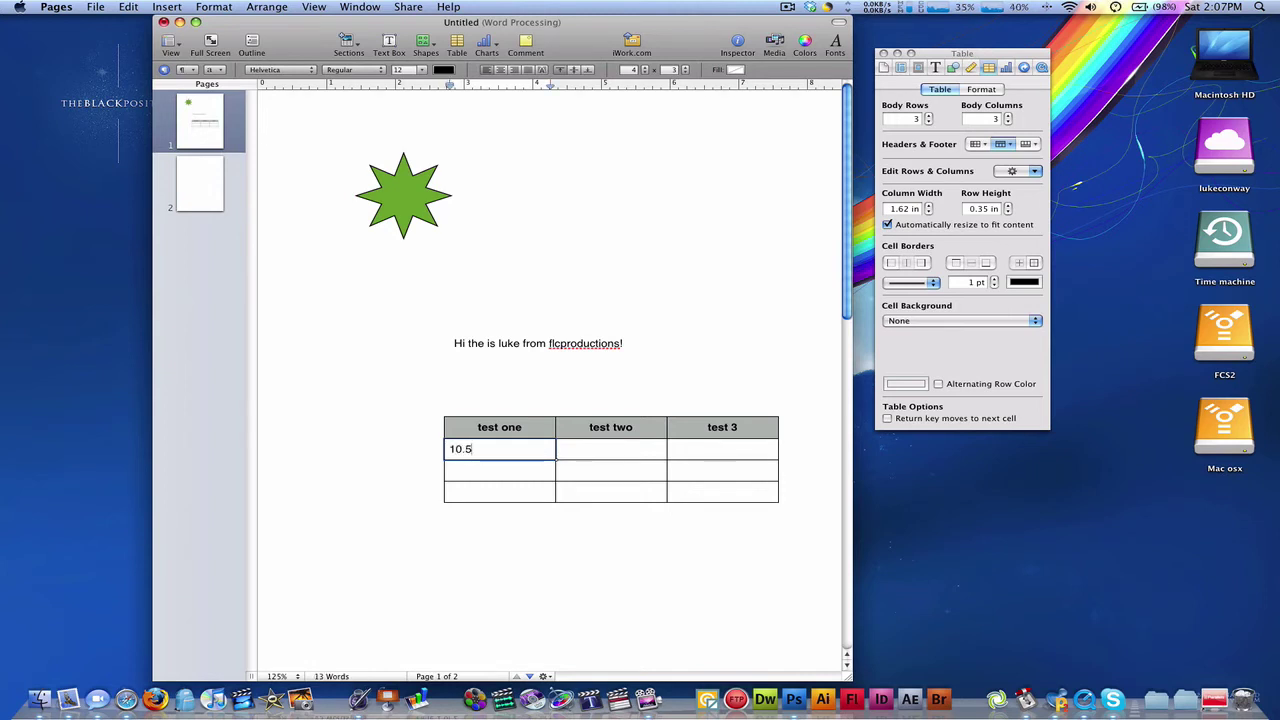
click(538, 476)
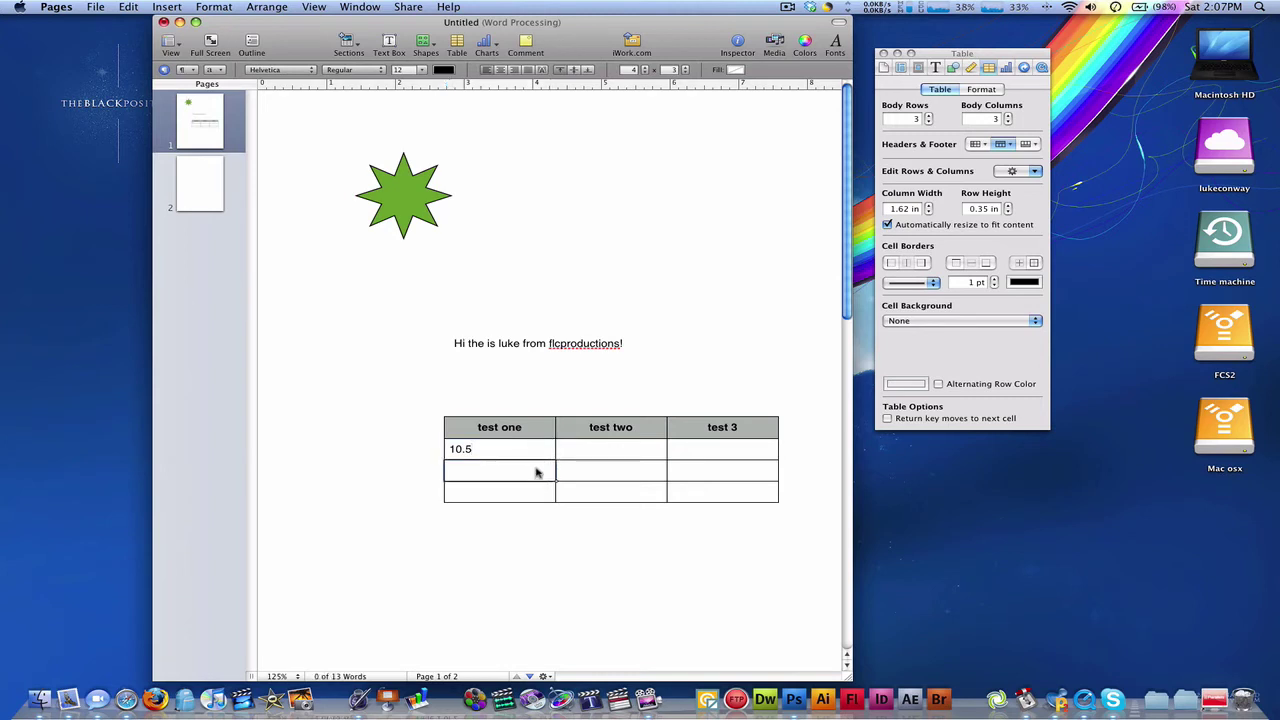
text(10.6)
click(517, 488)
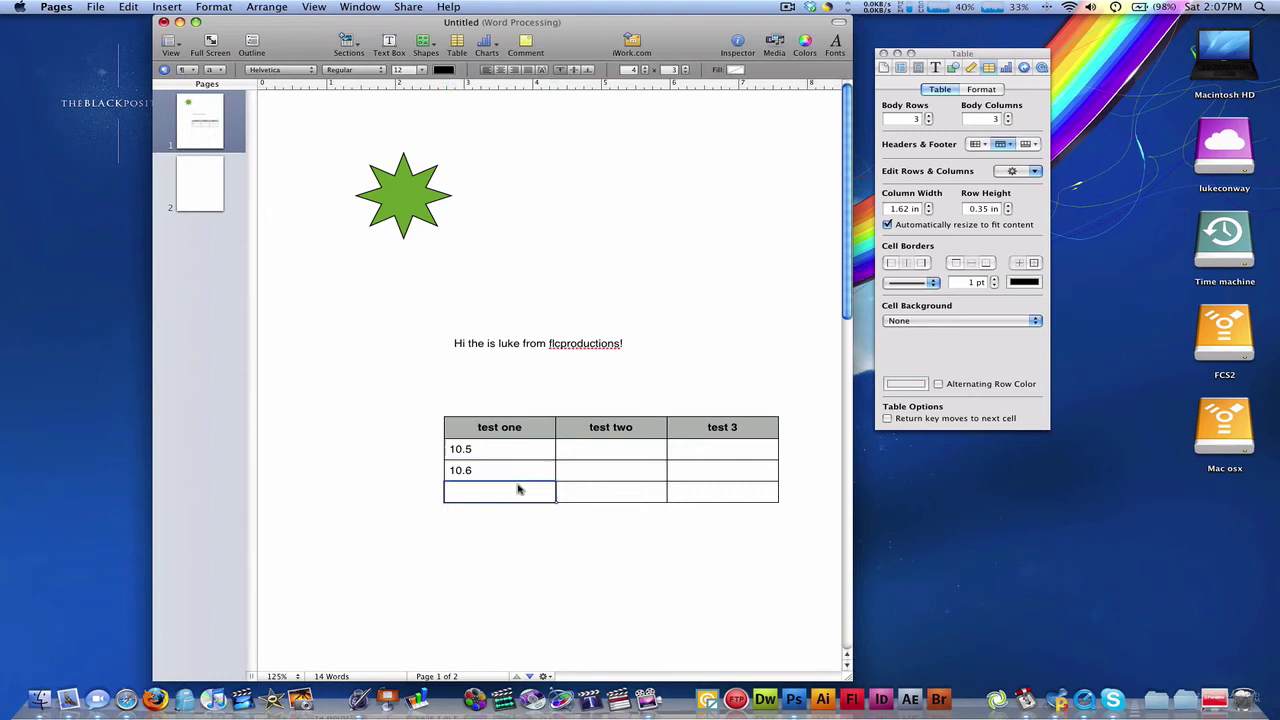
text(10.5)
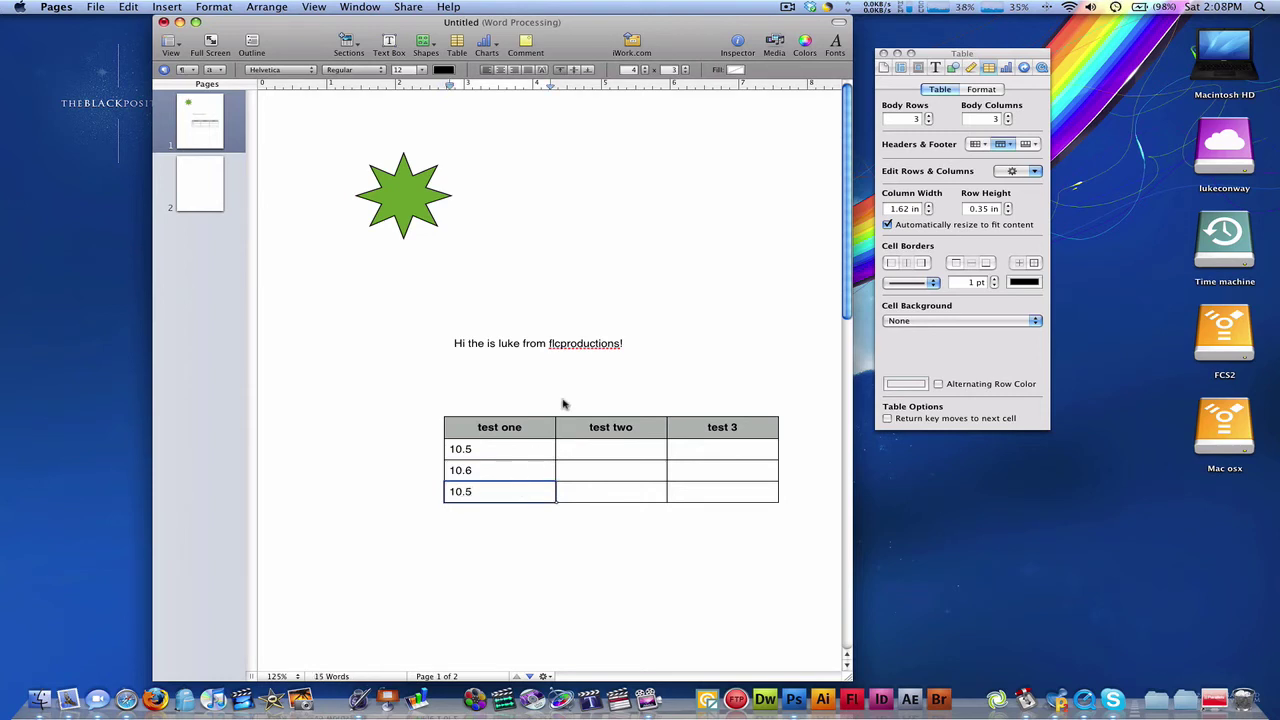
click(323, 386)
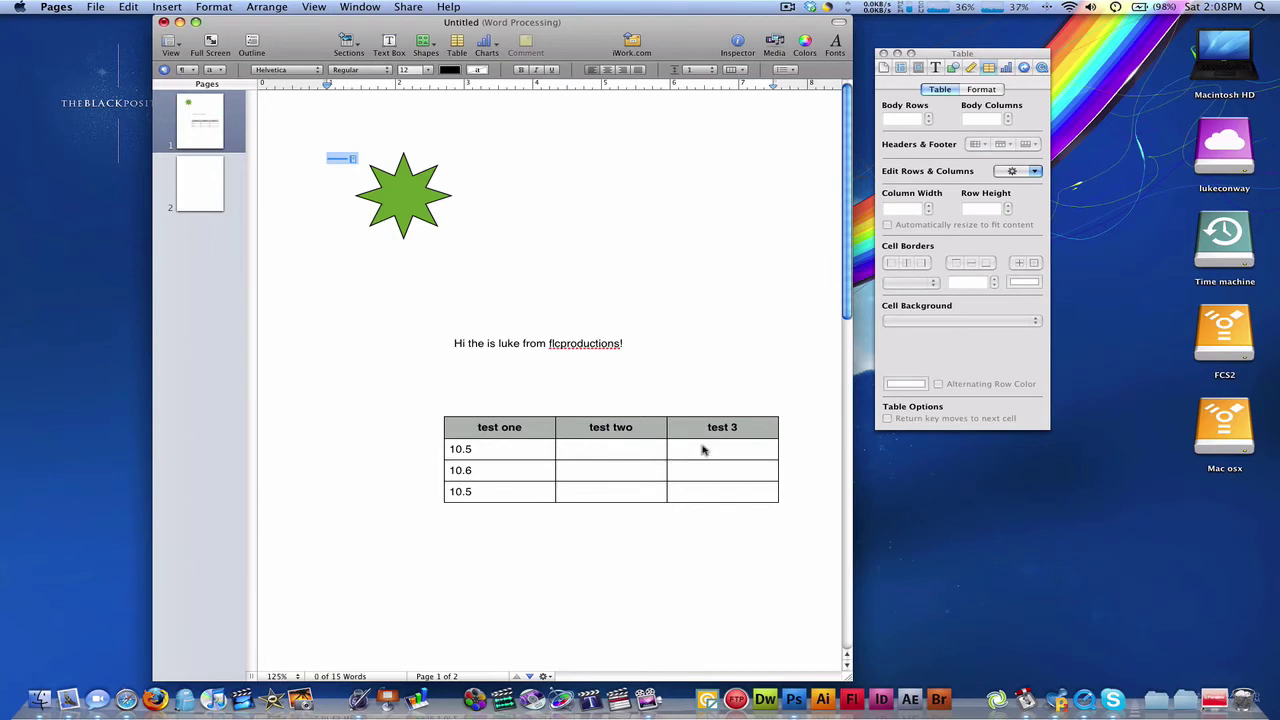
click(517, 448)
click(515, 446)
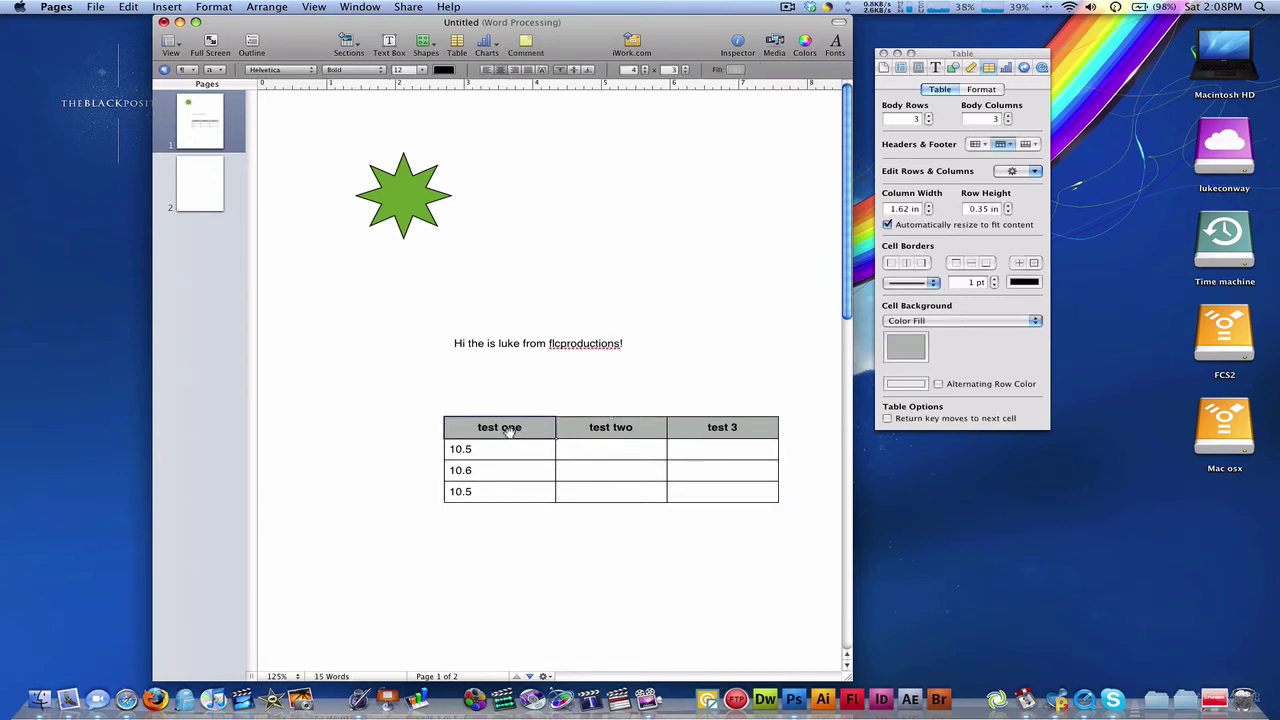
click(636, 447)
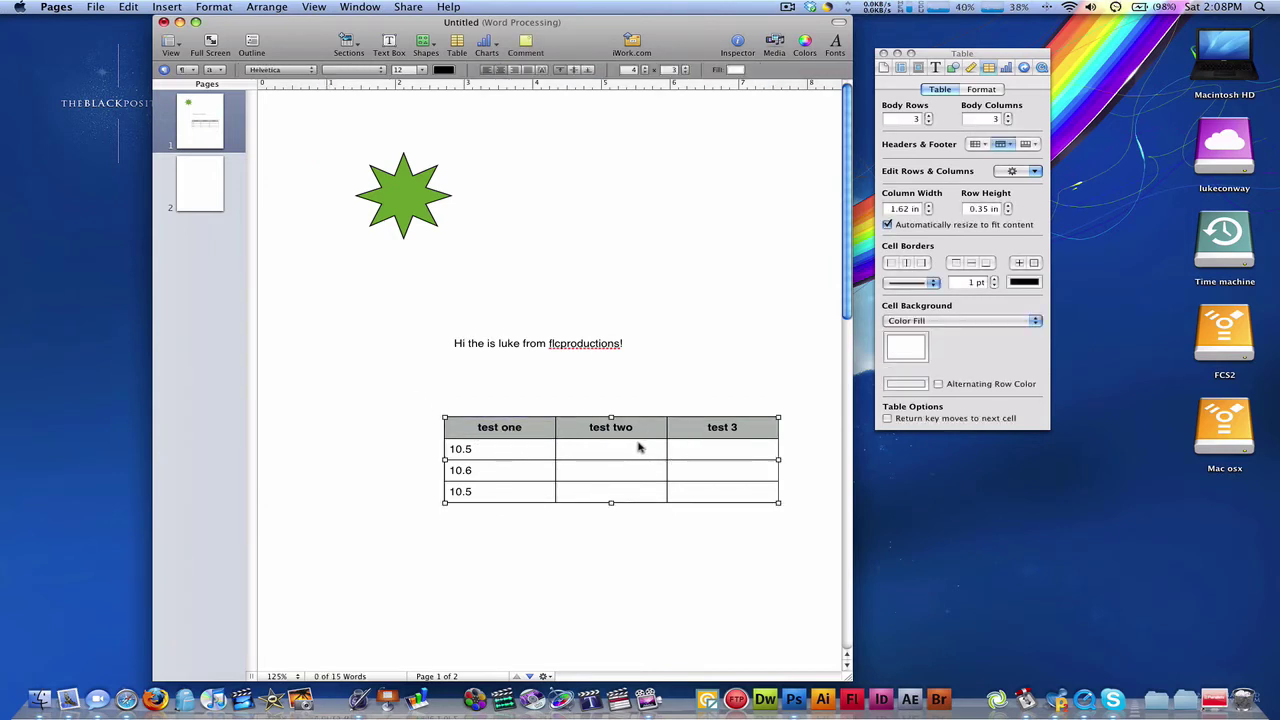
Insert a 3D column chart and rotate its 3D view so the bars face nearly straight forward.
click(485, 43)
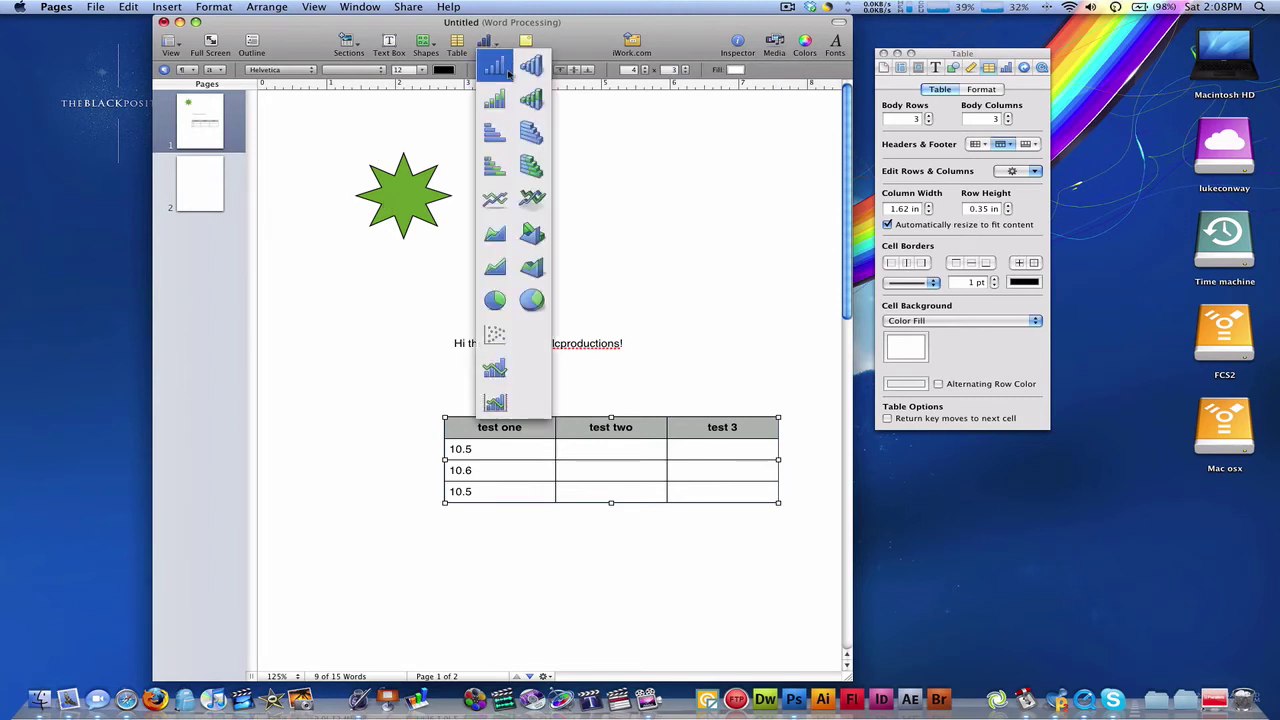
click(530, 66)
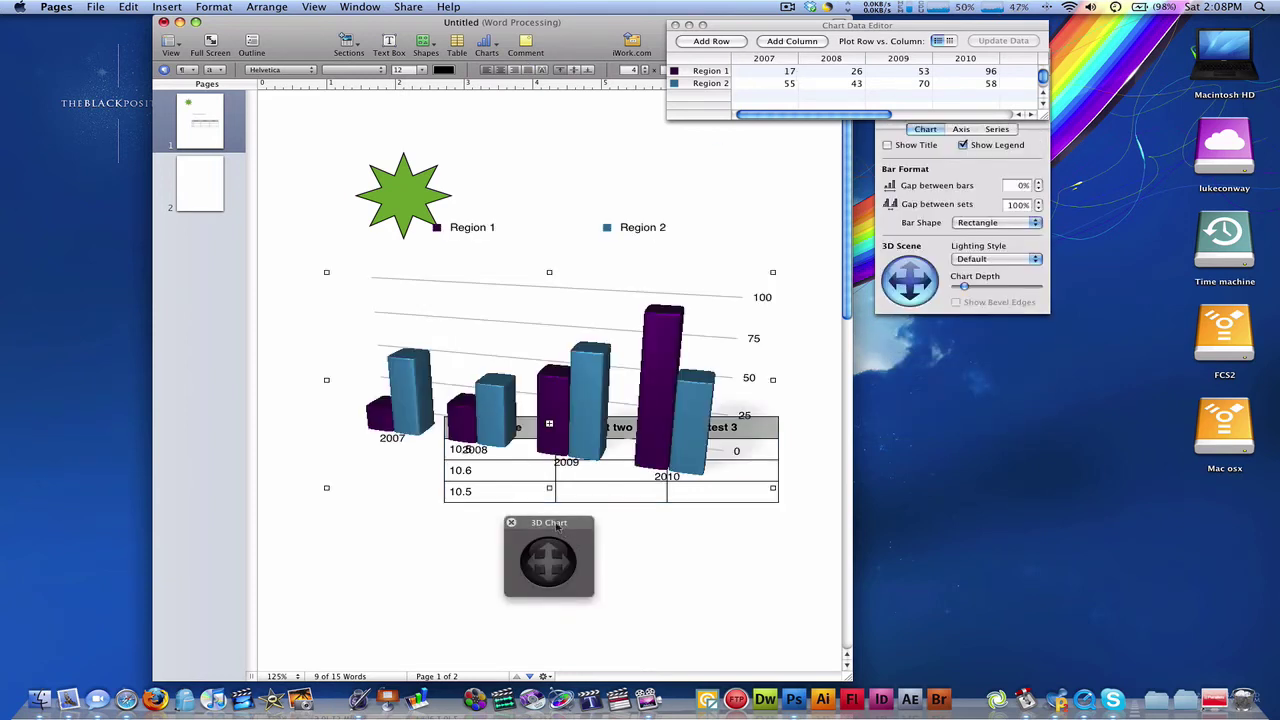
drag(441, 511, 603, 509)
drag(588, 575, 689, 571)
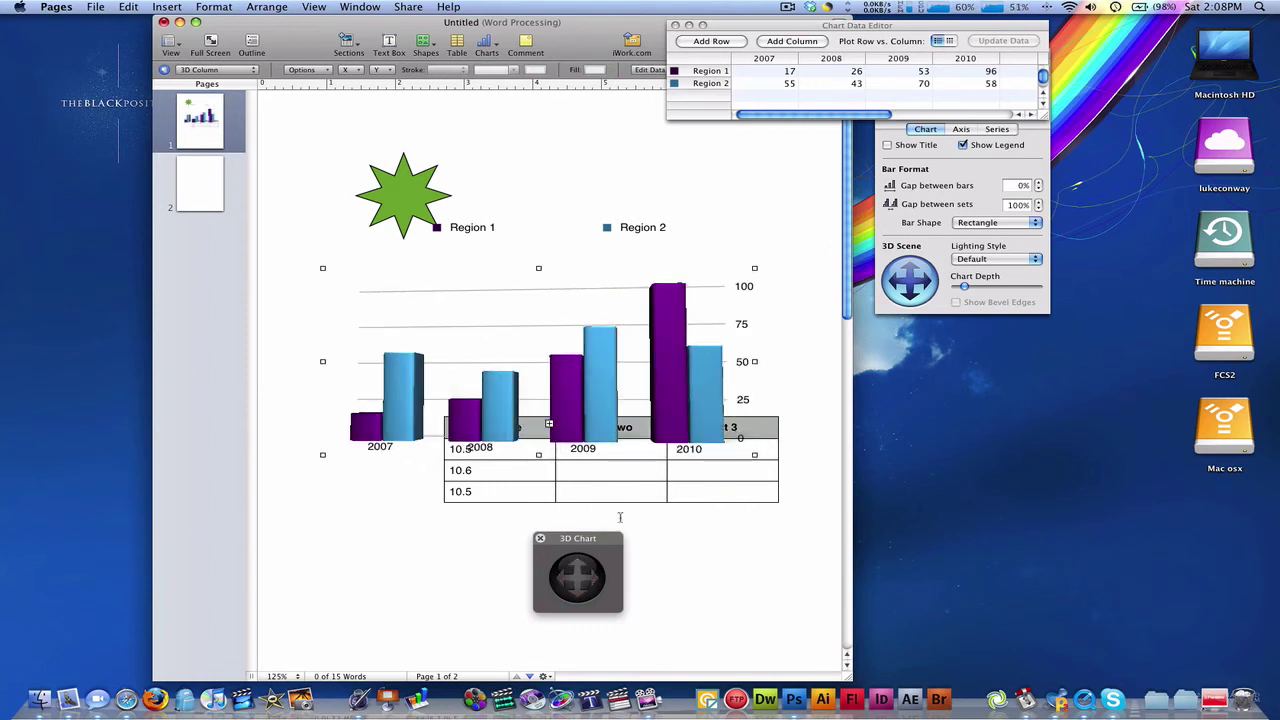
Move the chart down to the table's lower edge and close the 3D rotation control and Chart Data Editor.
drag(572, 416, 645, 617)
click(540, 538)
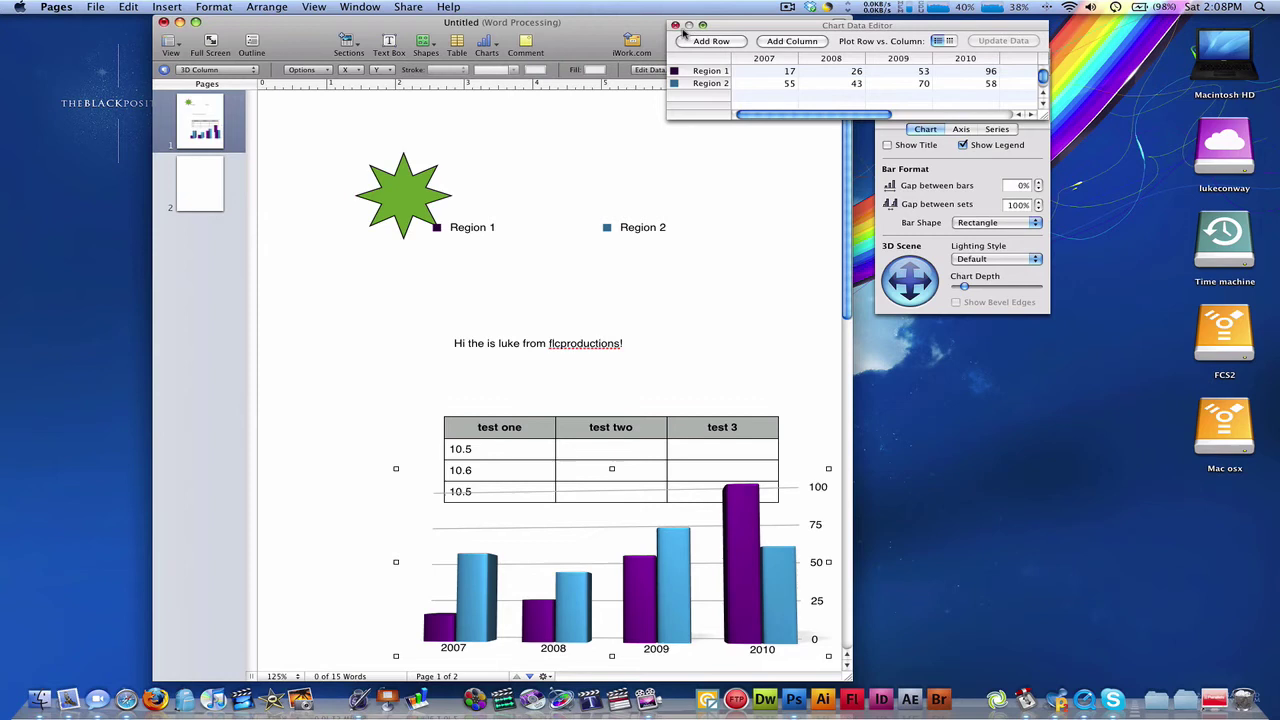
click(676, 27)
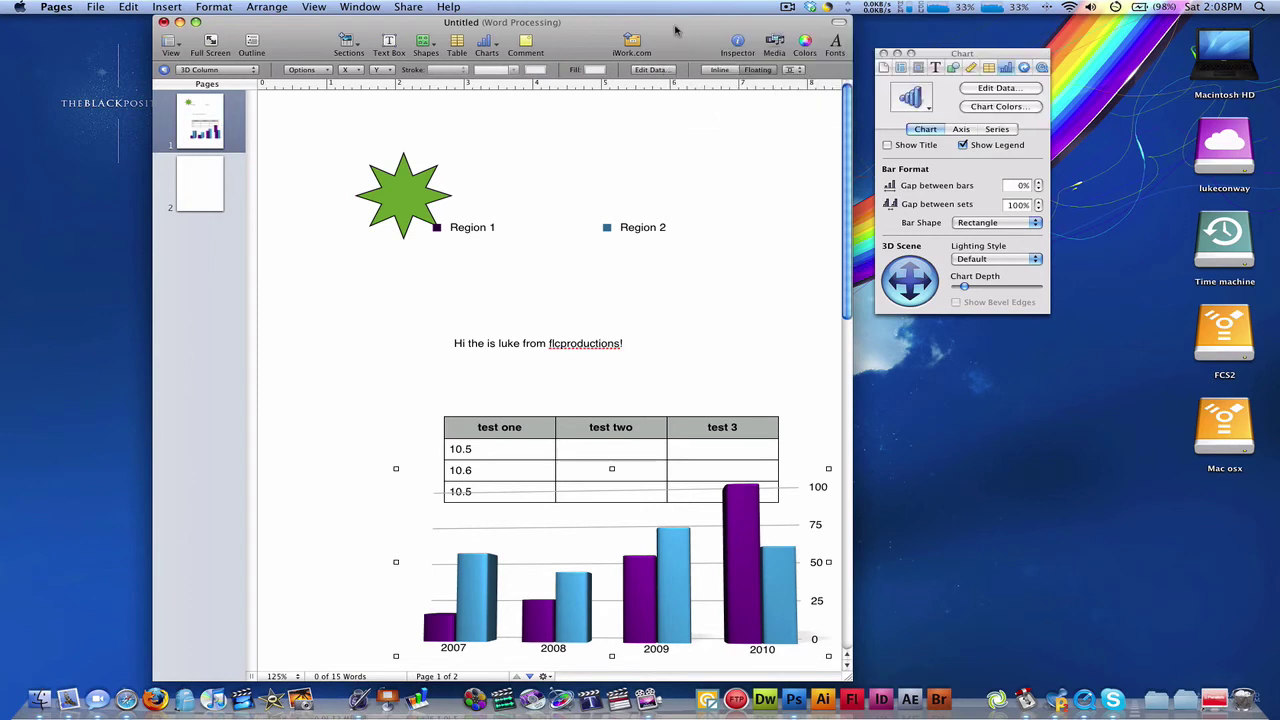
Add a comment to the chart, open its date stamp's format options and move them clear of the comment.
click(527, 43)
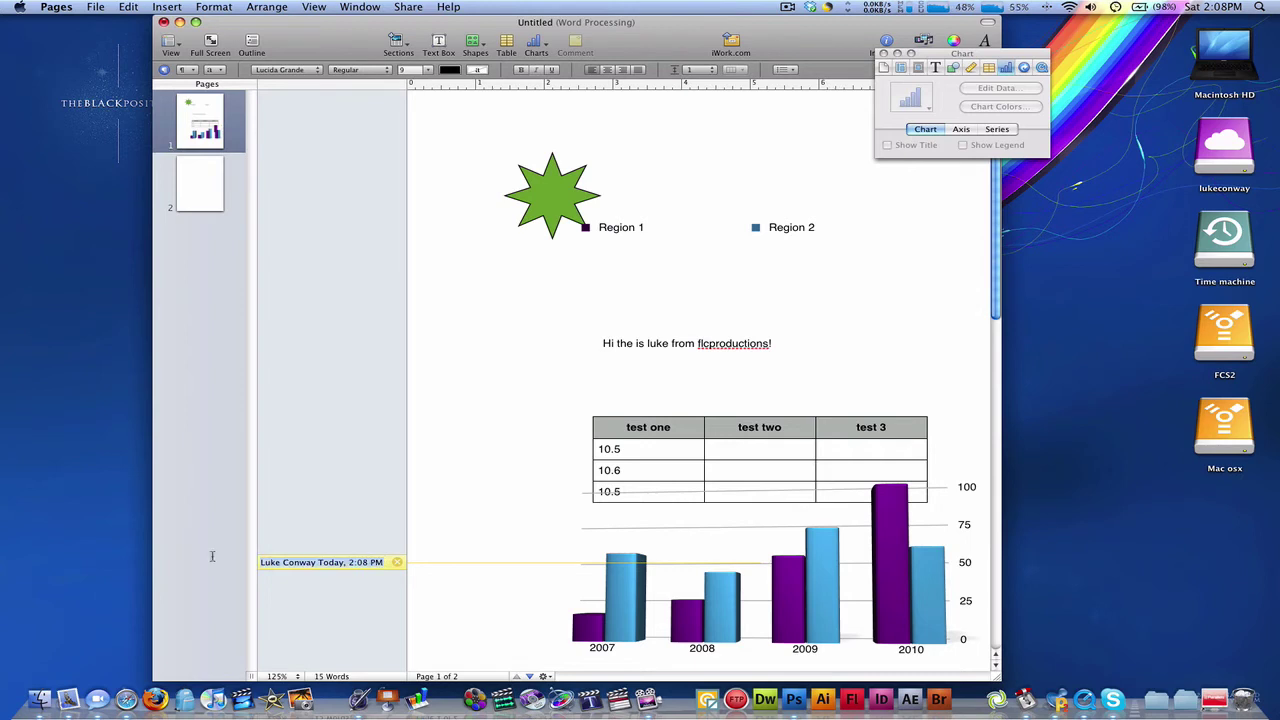
click(356, 589)
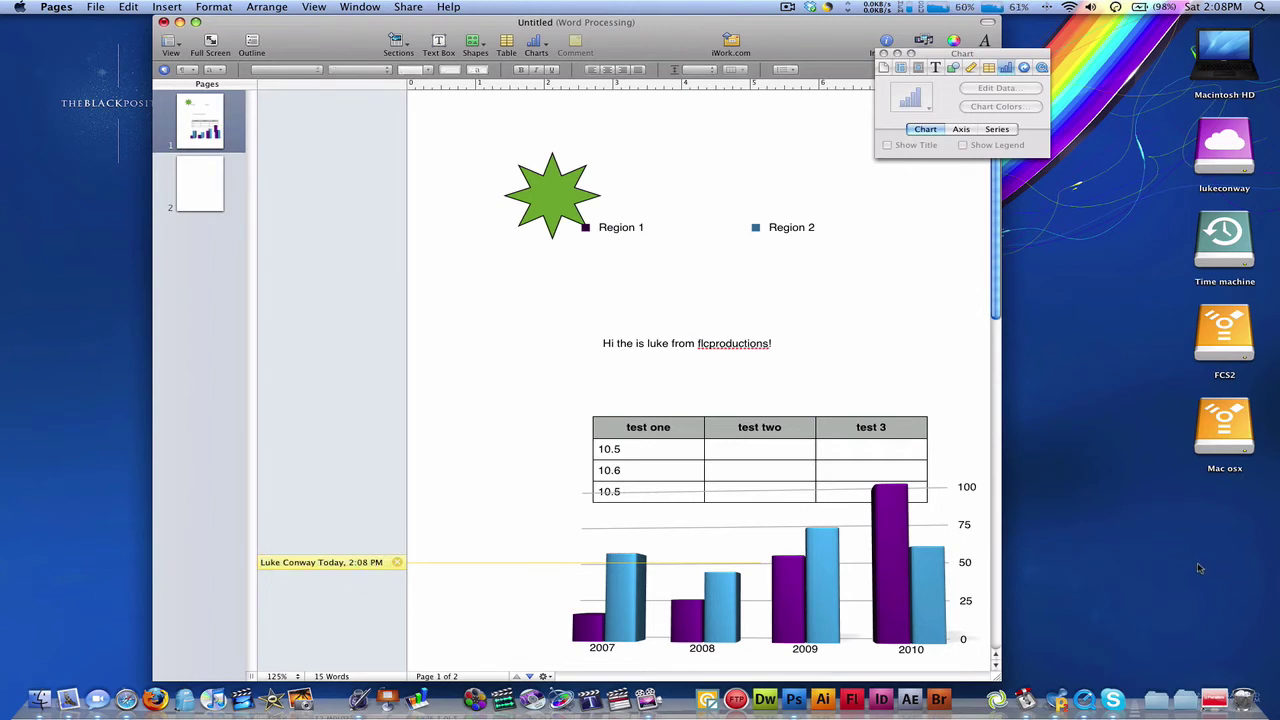
double_click(372, 563)
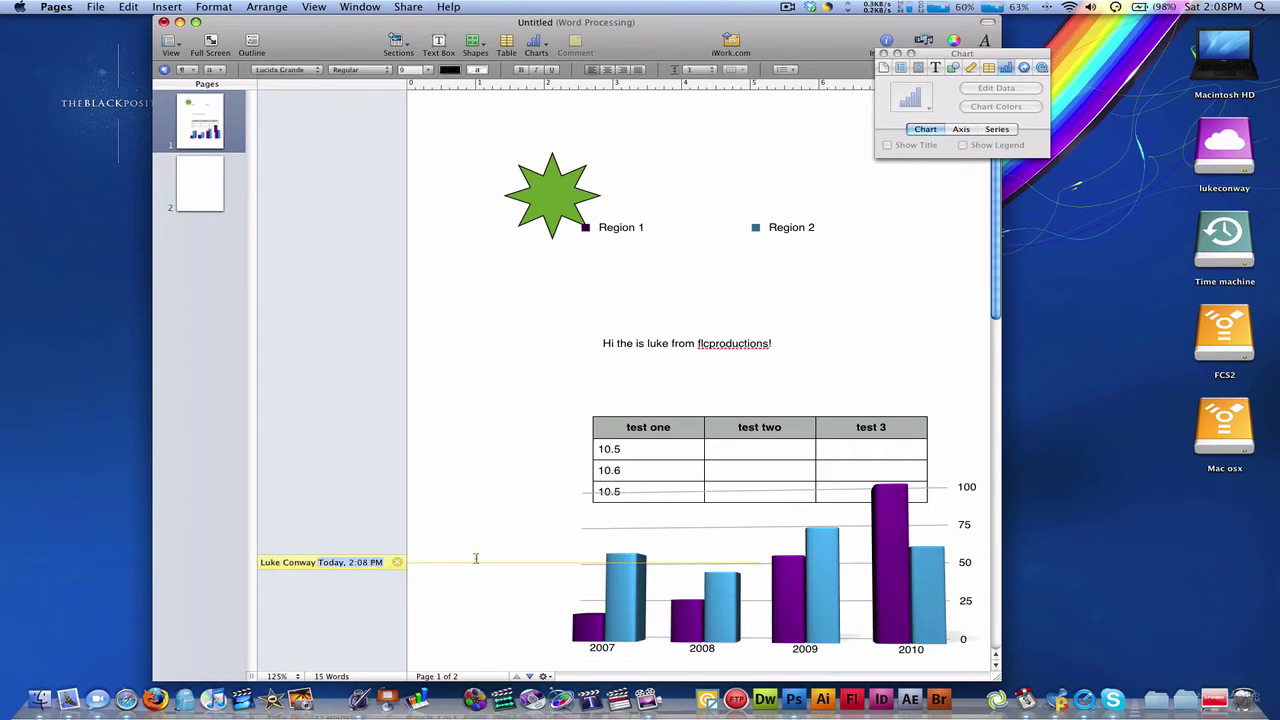
click(336, 564)
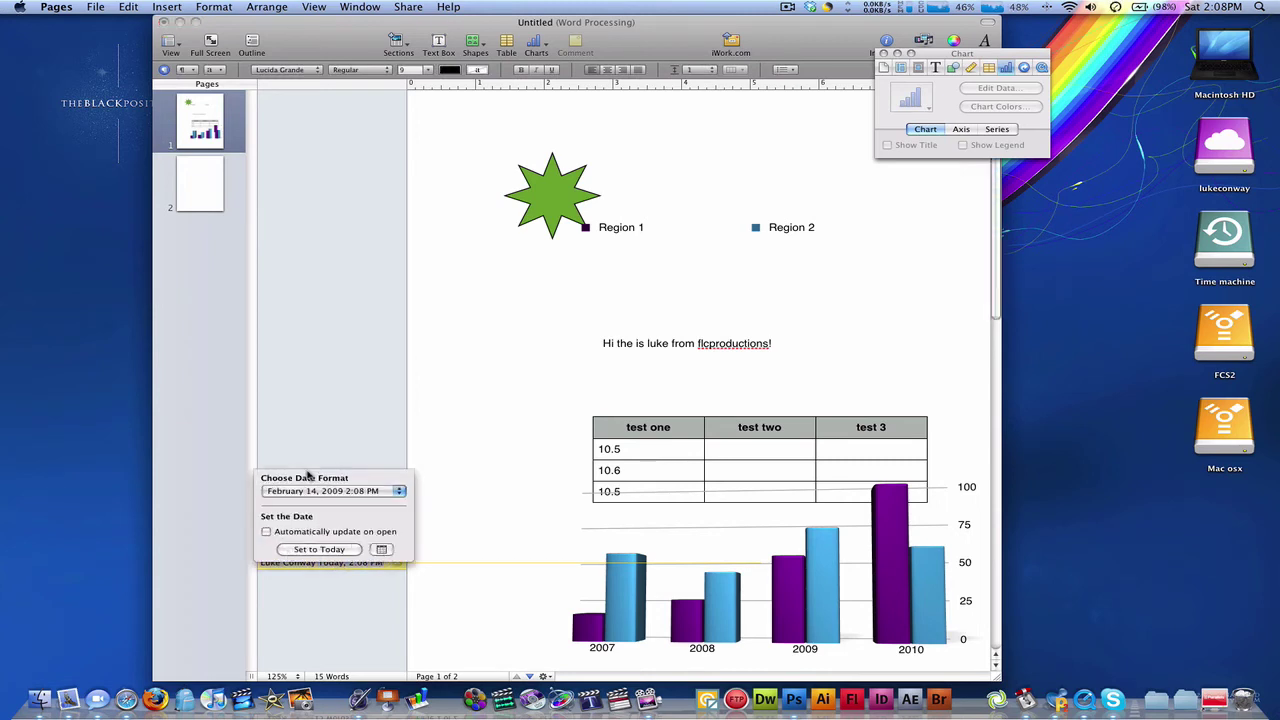
drag(312, 477, 320, 322)
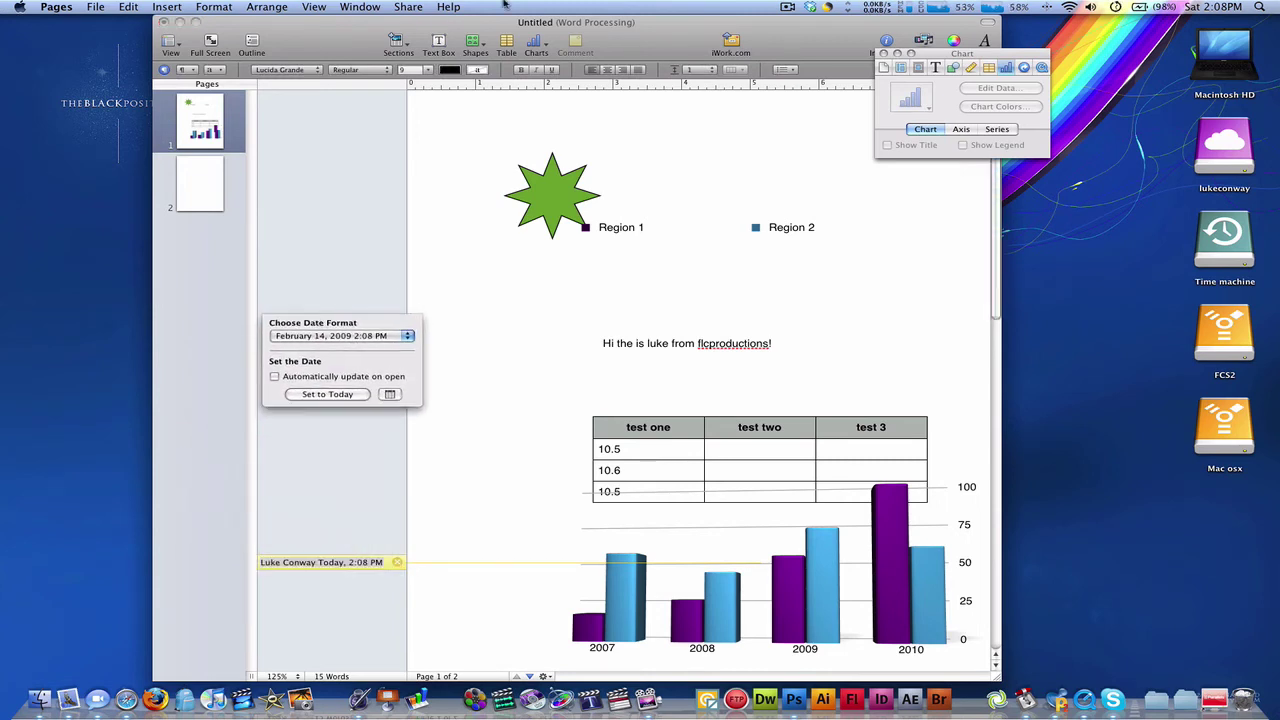
Delete the comment attached to the chart and close the Inspector.
click(399, 566)
click(398, 563)
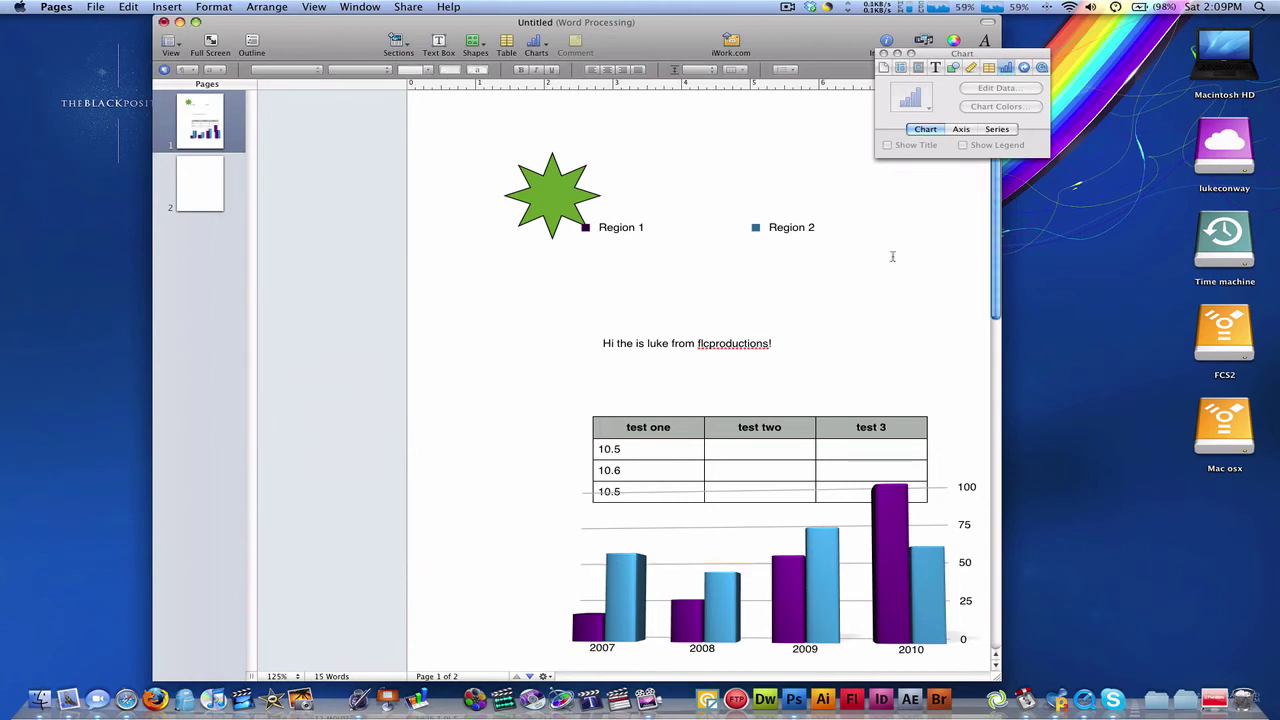
click(881, 55)
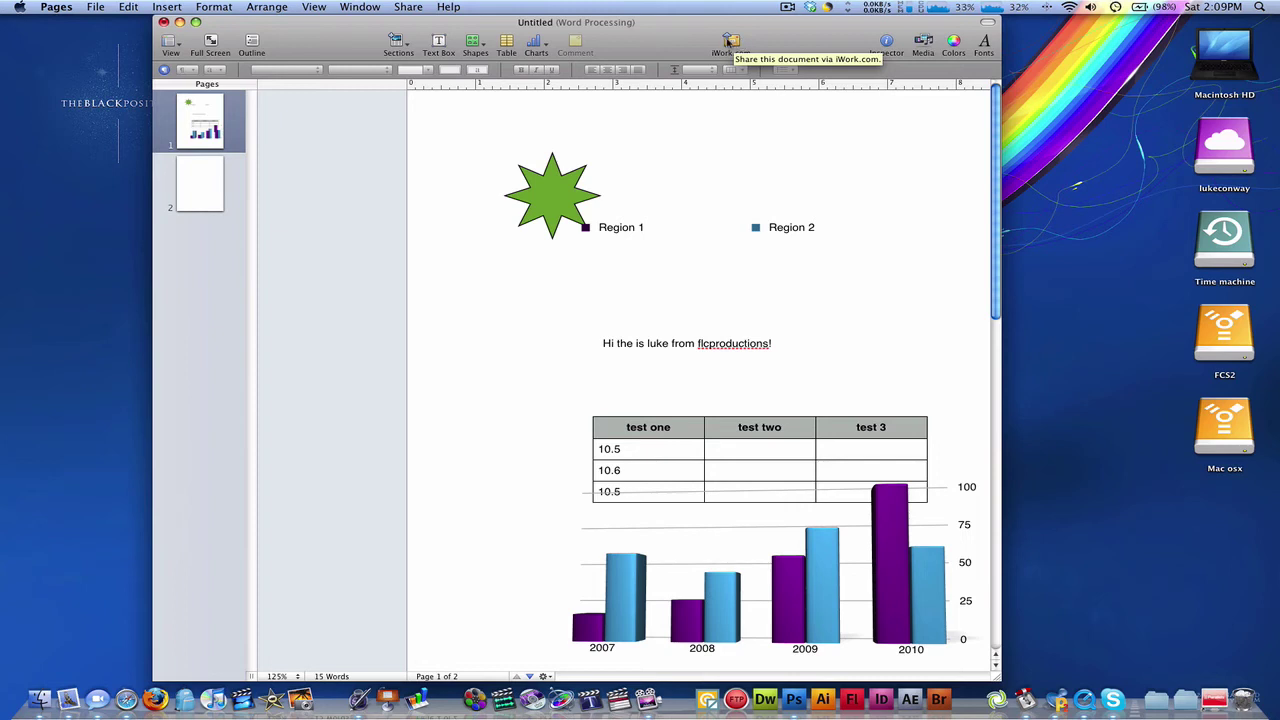
Shift the document window slightly left, reopen the Inspector and place it beside the document window.
drag(796, 30, 768, 28)
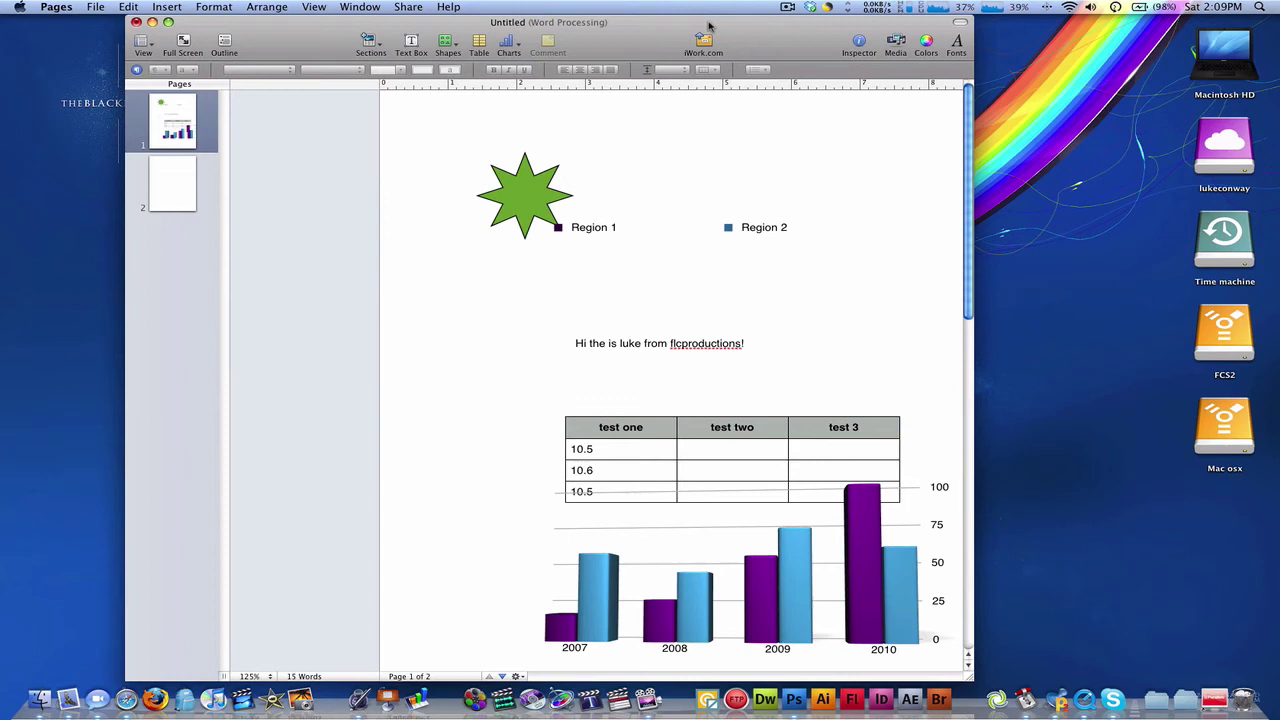
click(858, 42)
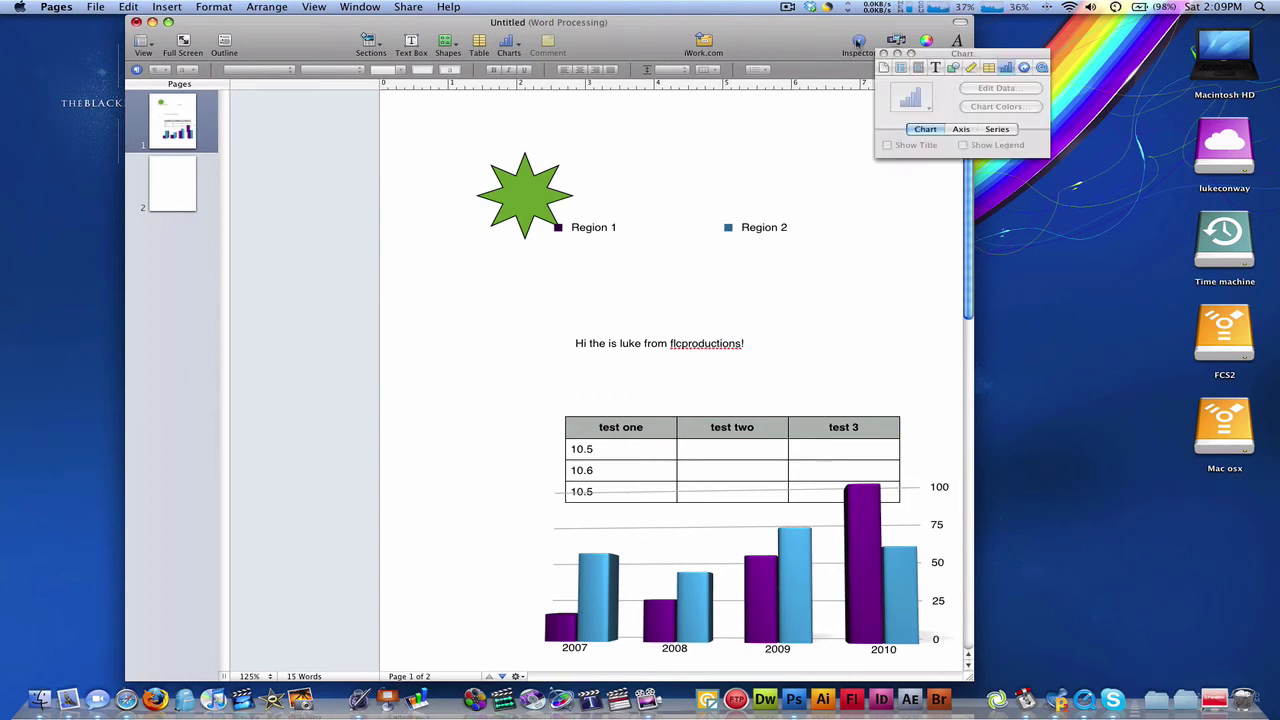
drag(942, 58, 1062, 45)
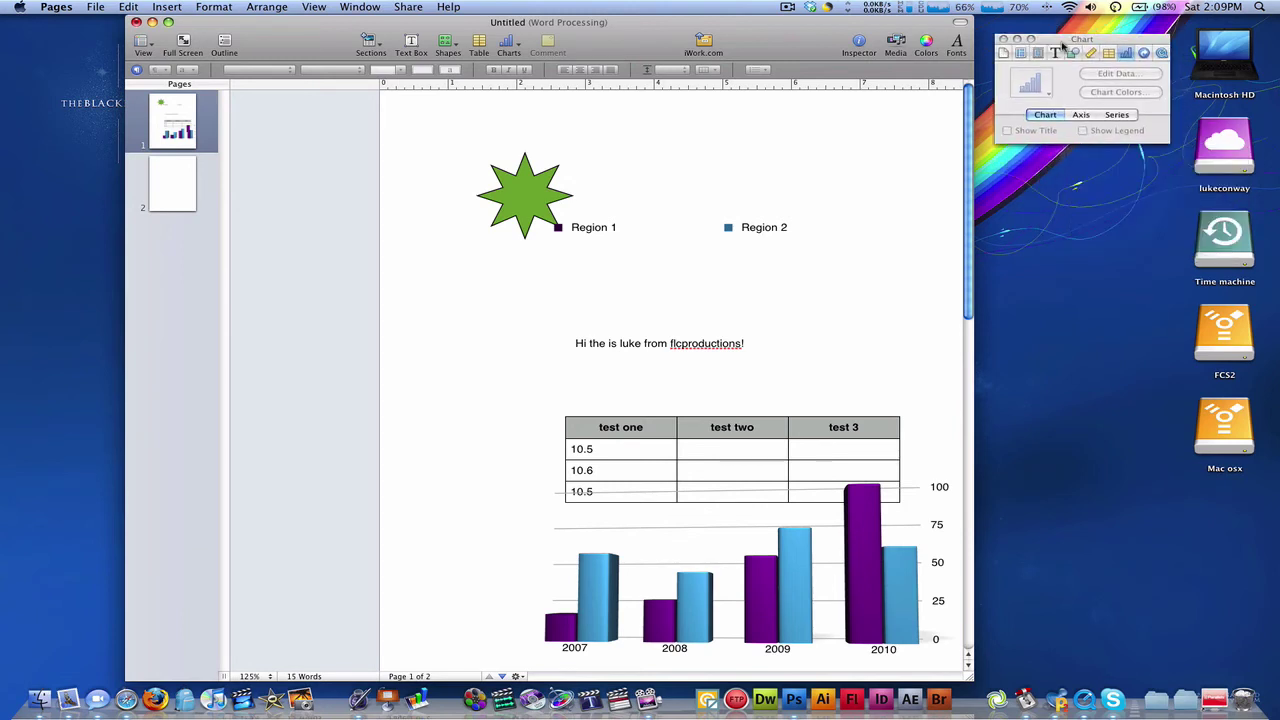
Look through the Inspector's Text and Metrics settings and close the Inspector.
click(1054, 52)
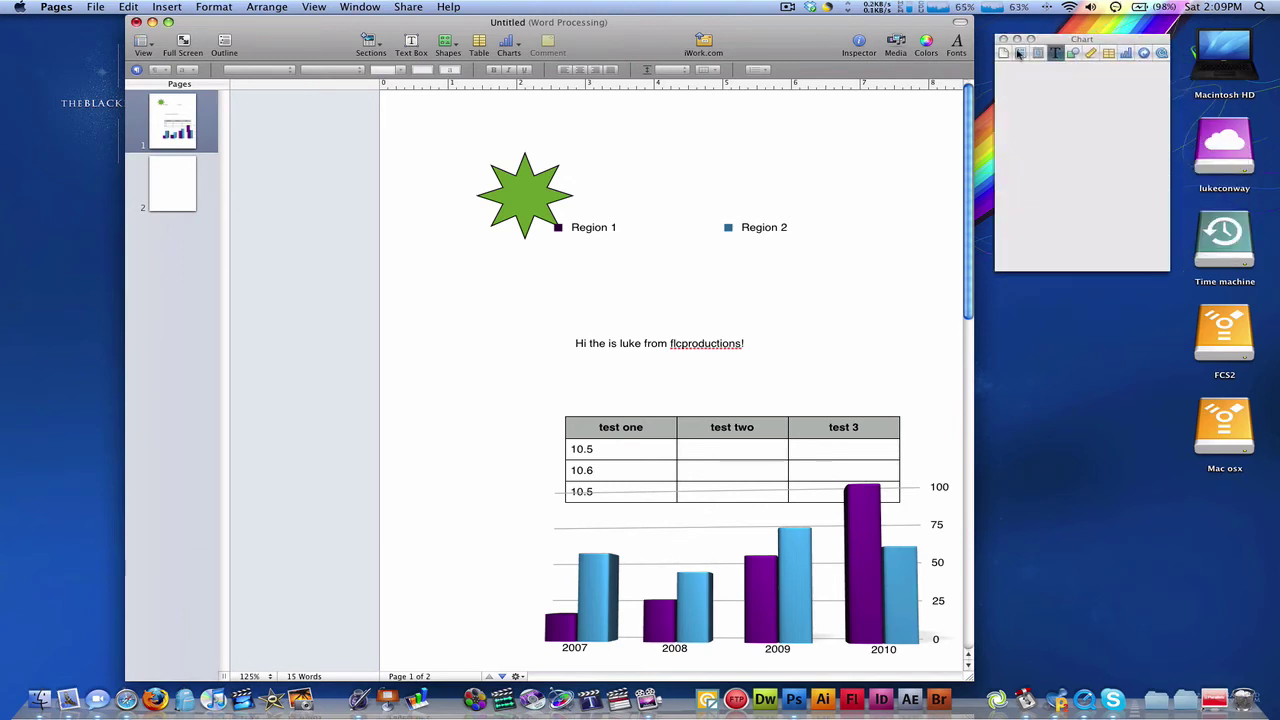
drag(998, 42, 1007, 40)
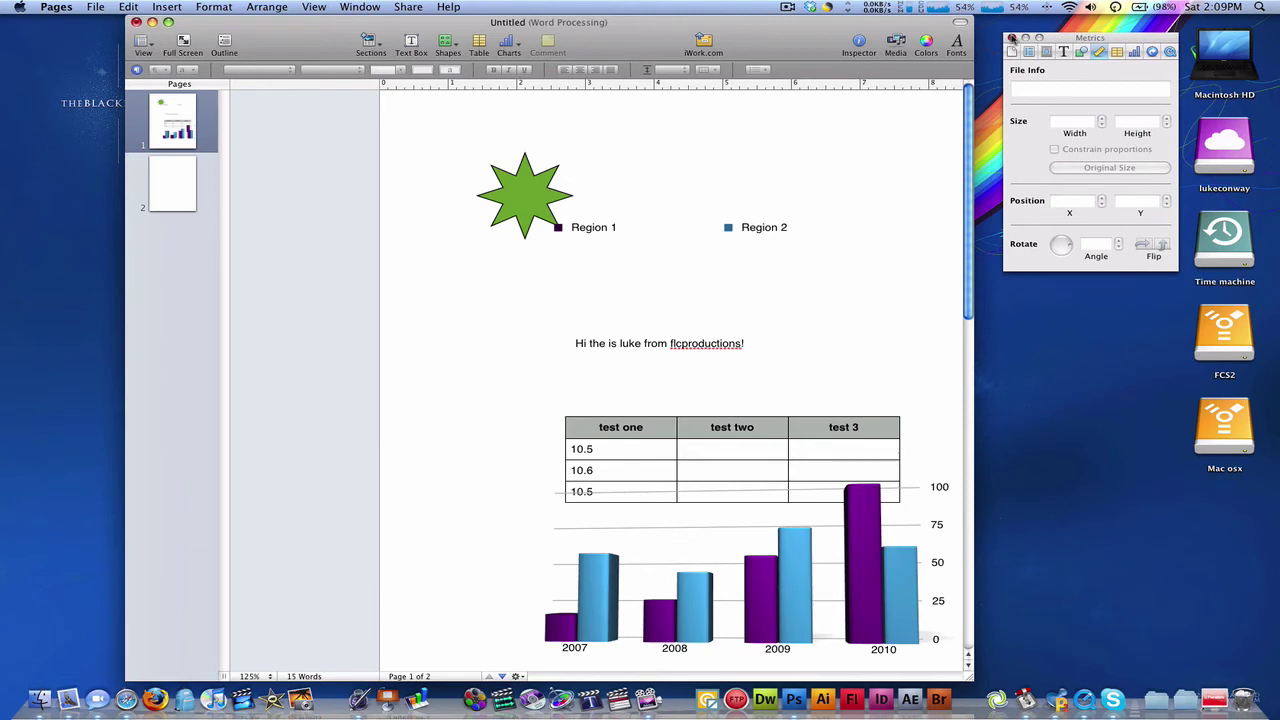
click(1012, 37)
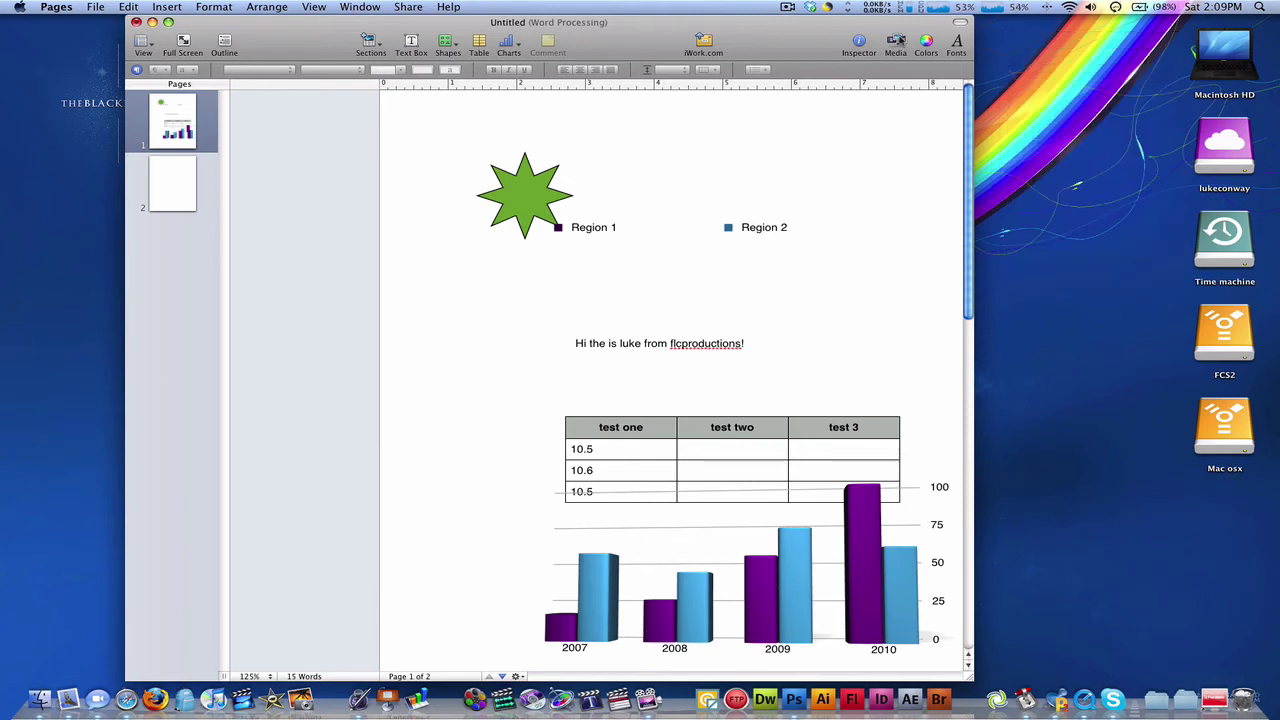
Open the media browser and browse the iPhoto photo library.
click(896, 42)
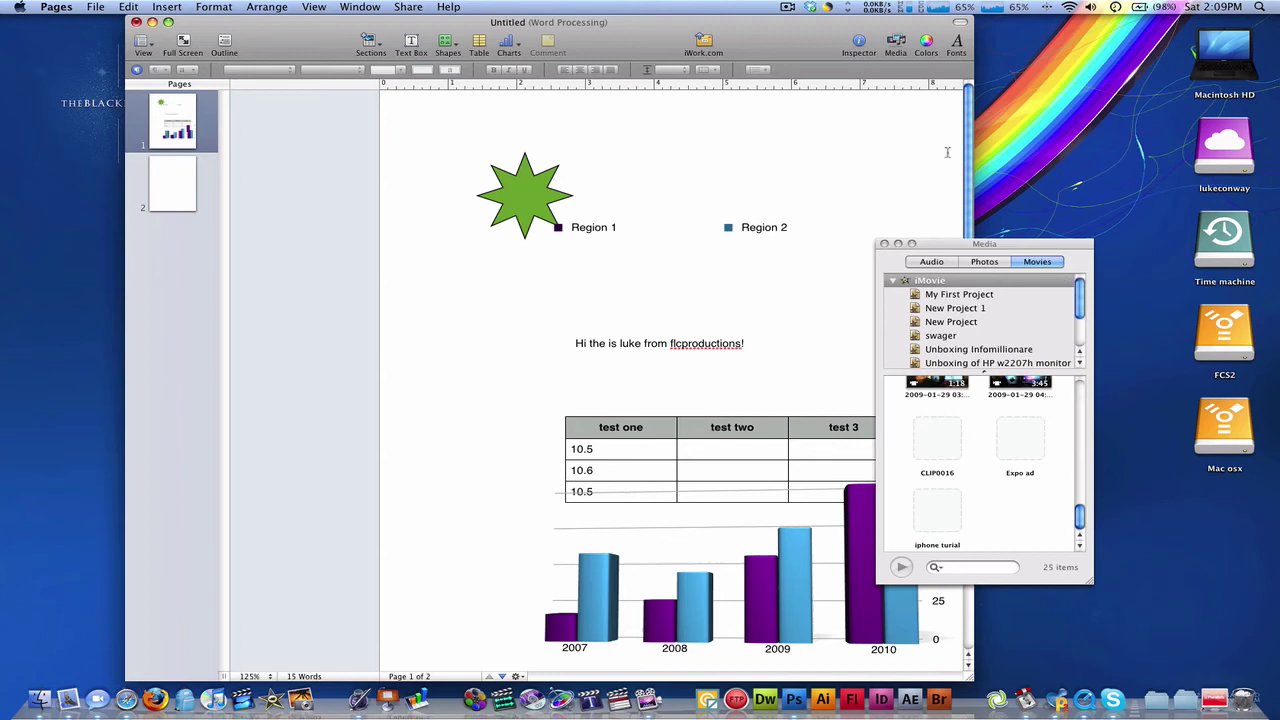
click(985, 262)
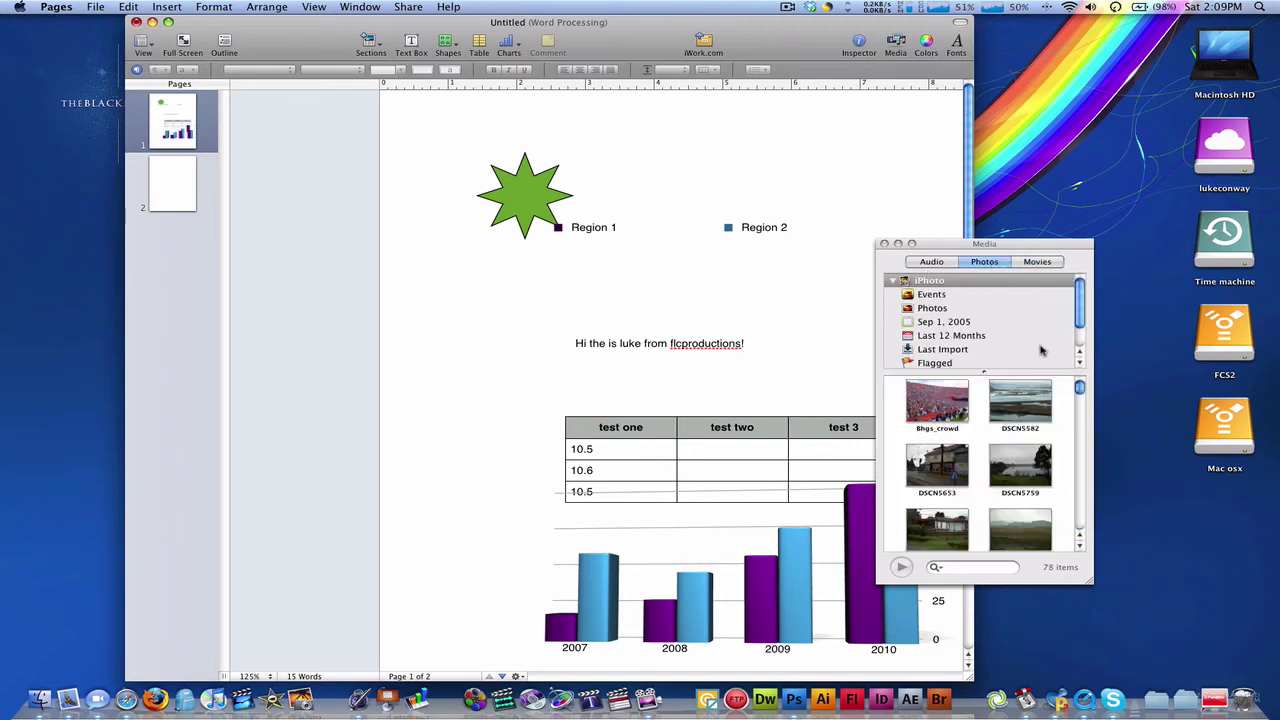
drag(1081, 392, 1078, 526)
scroll(995, 423, down, 1)
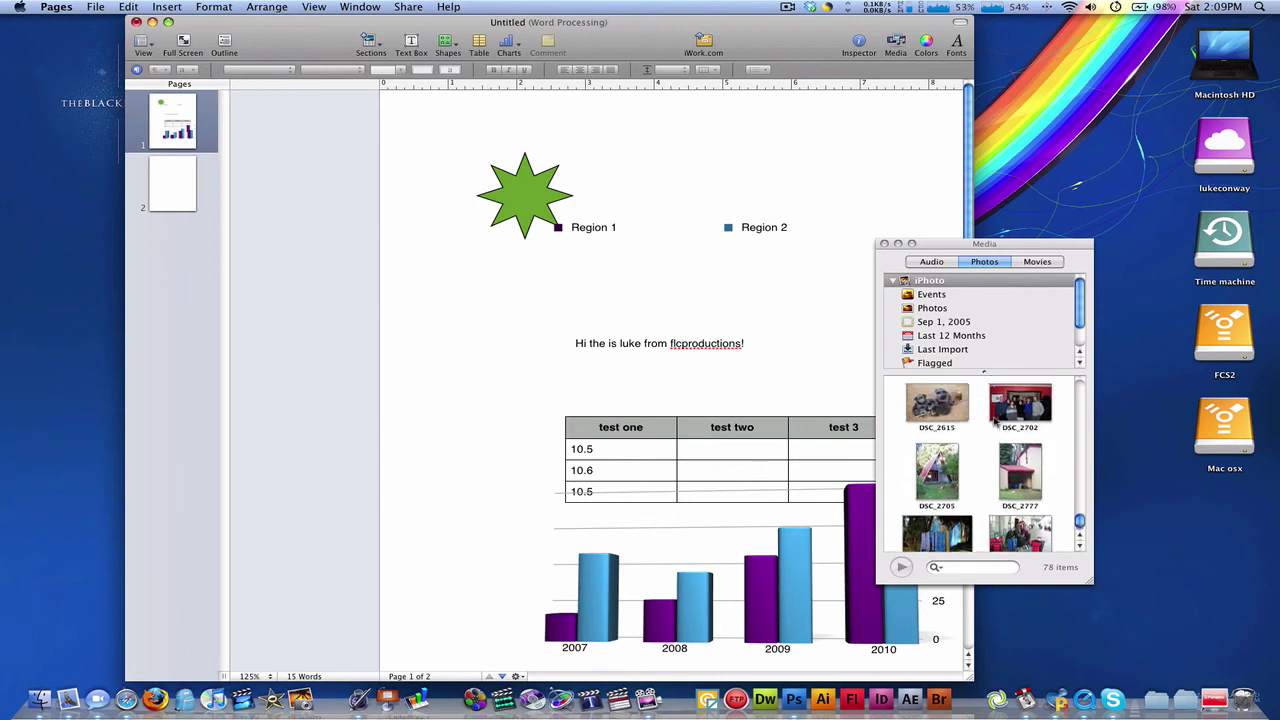
scroll(995, 423, up, 1)
Try placing the photo DSC_2615 across the upper part of page 1 and delete it from the page.
drag(940, 430, 447, 332)
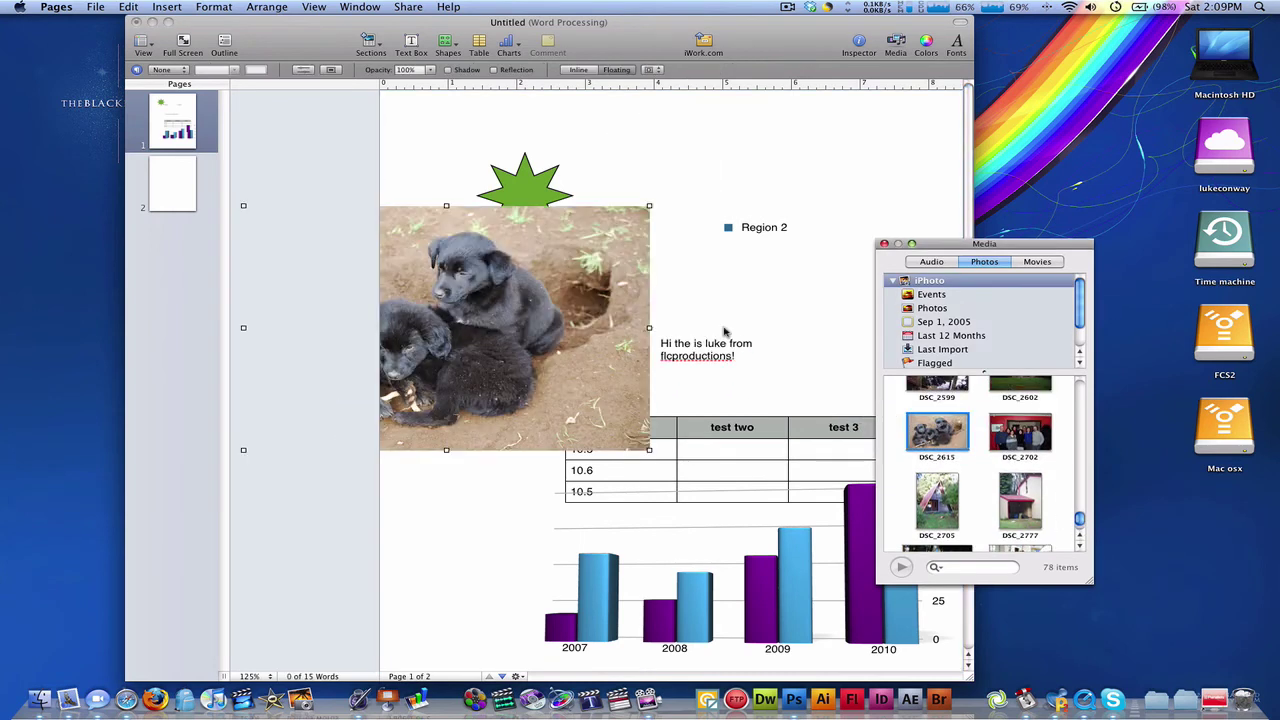
drag(600, 309, 705, 218)
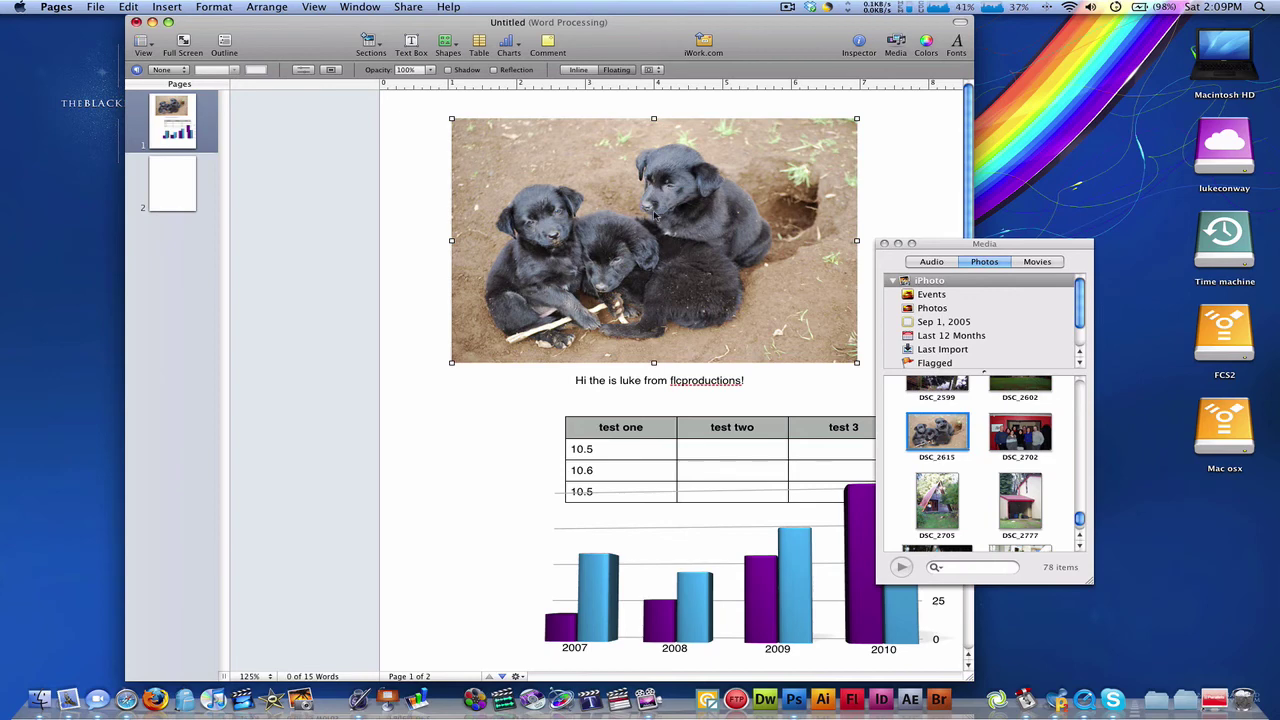
key(Delete)
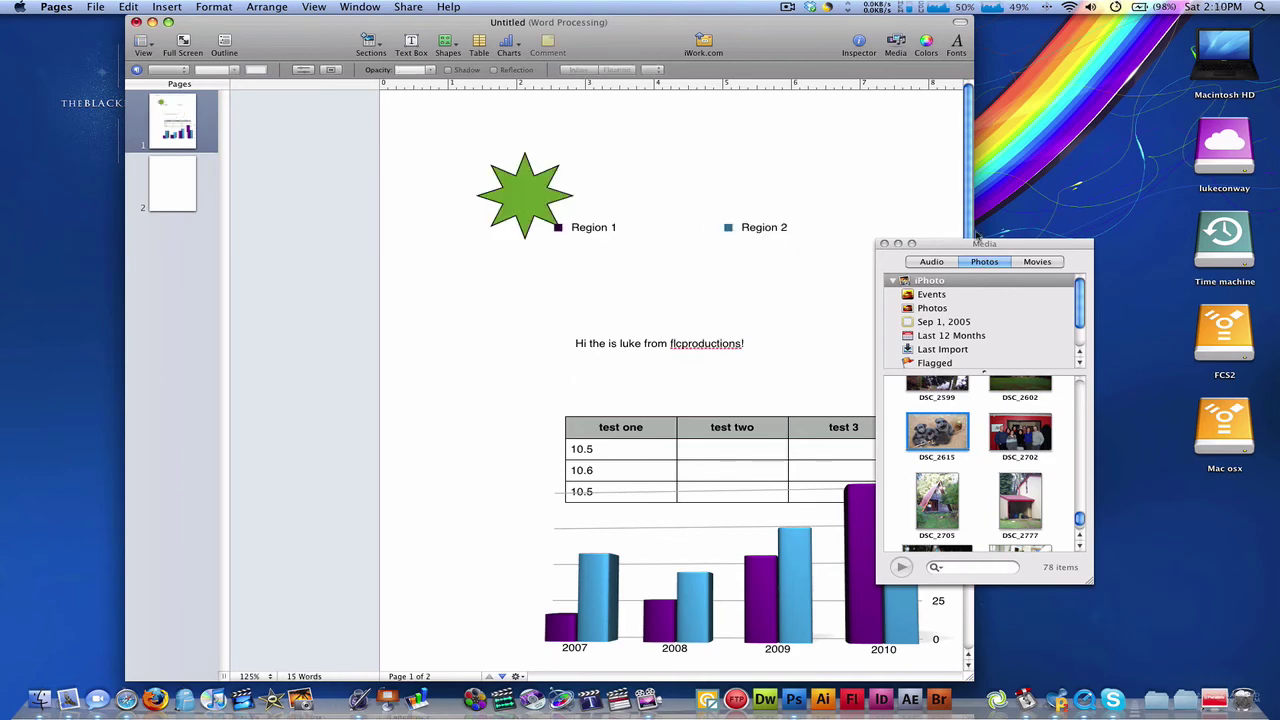
Move the media browser beside the document window and take a brief look at the Colors window.
drag(954, 243, 1062, 176)
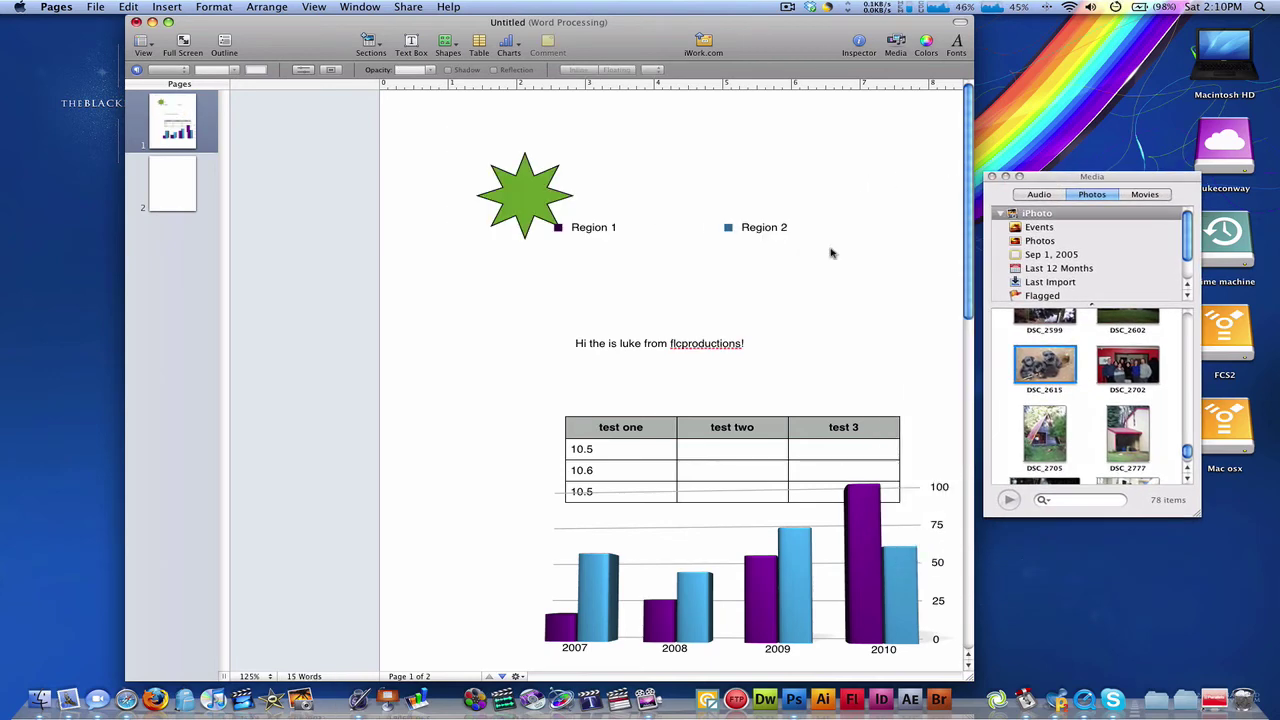
click(846, 342)
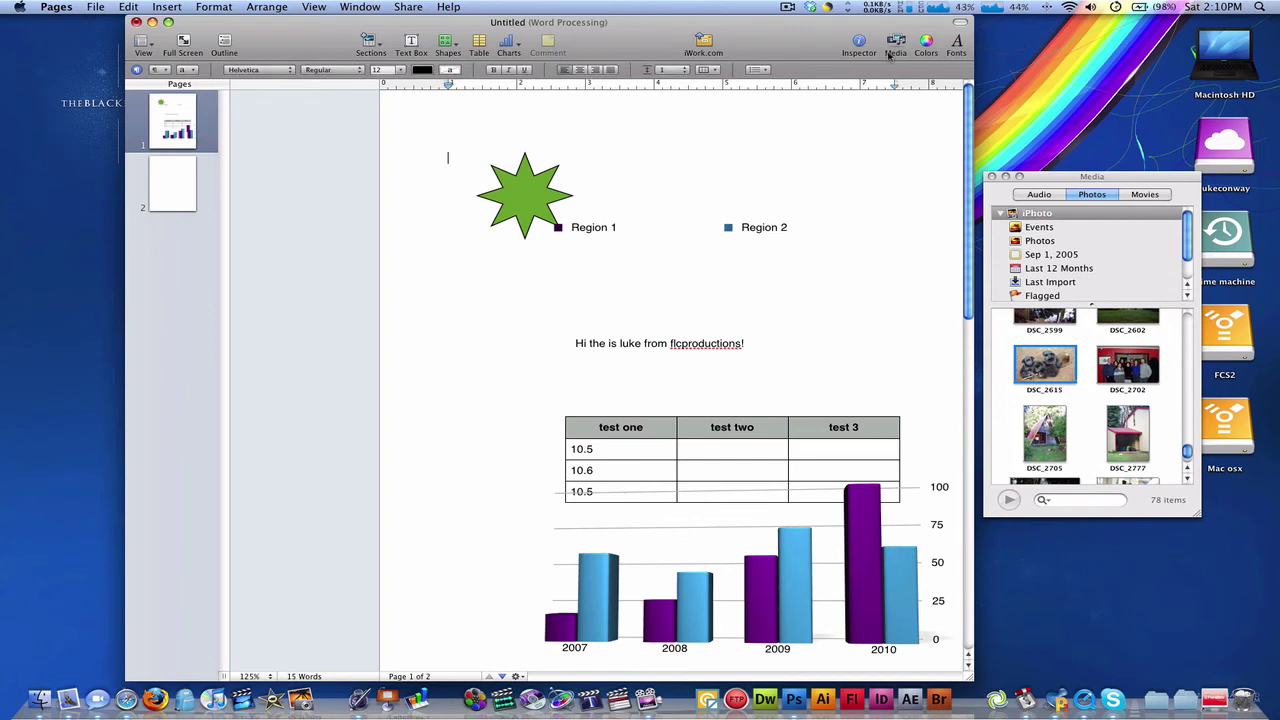
click(926, 42)
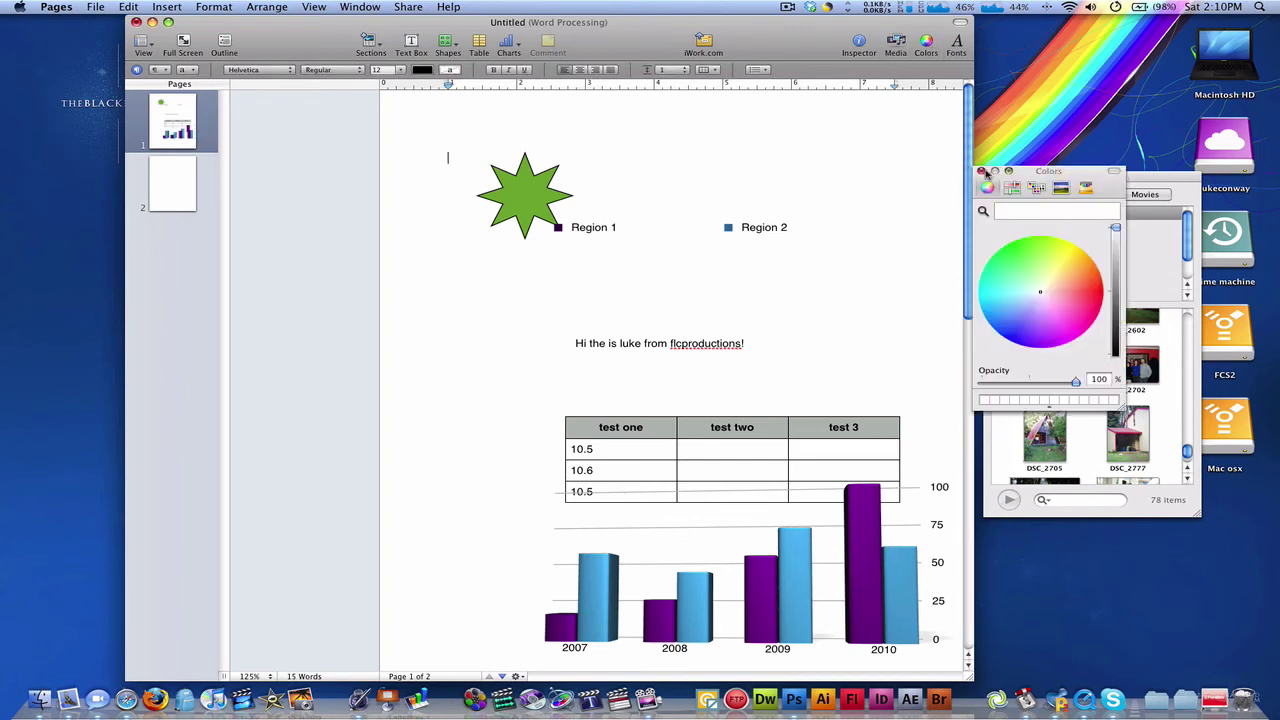
click(982, 173)
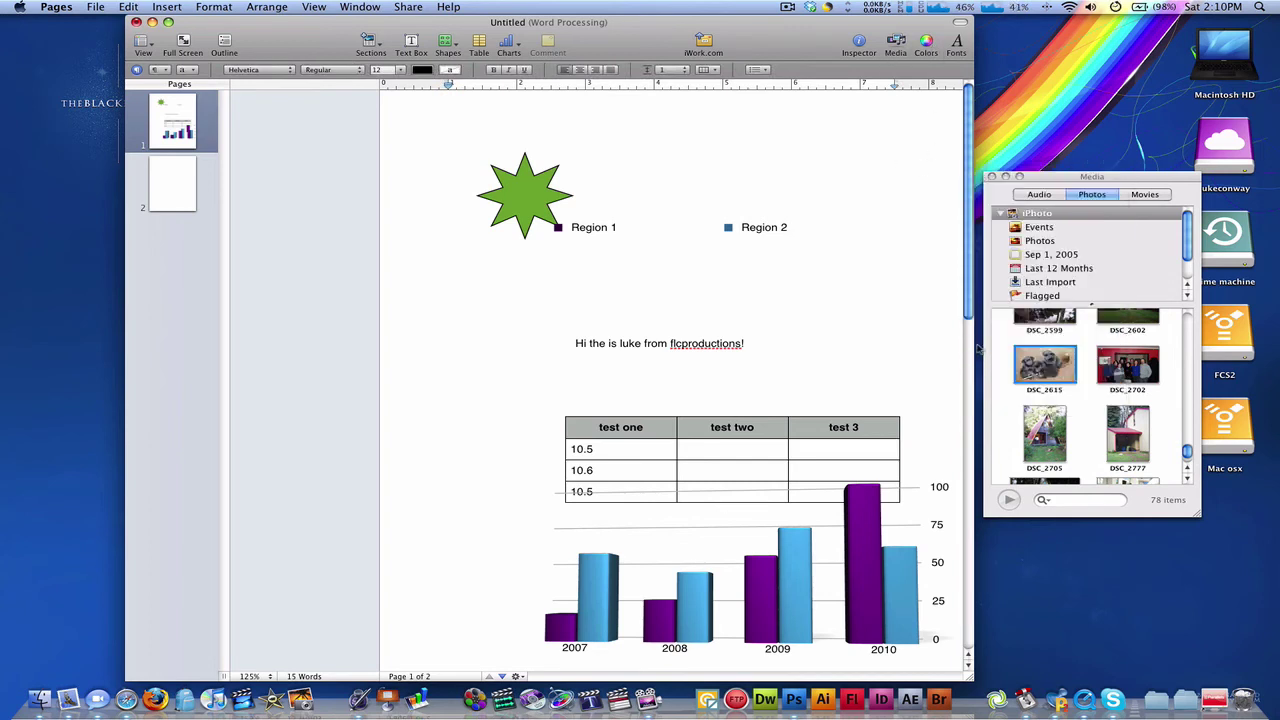
Move the greeting text box slightly up and left and set its text to Optima Bold.
drag(763, 349, 716, 322)
triple_click(716, 322)
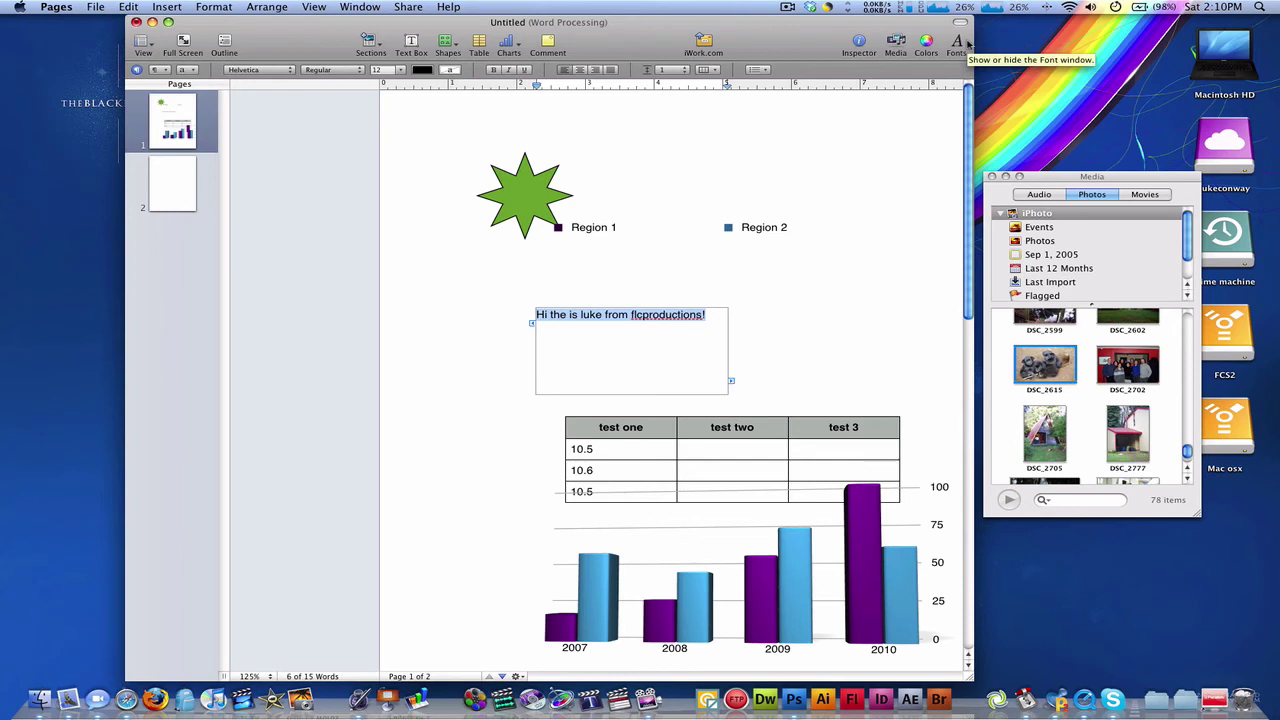
click(957, 45)
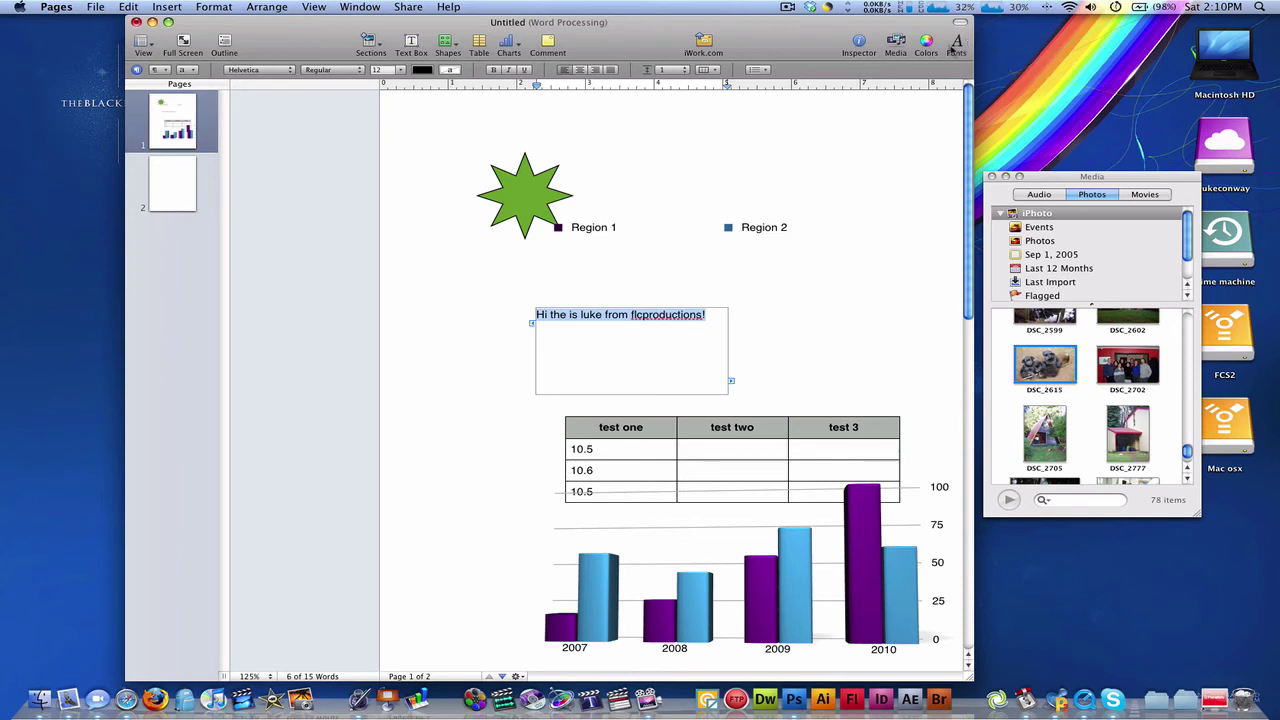
drag(614, 157, 727, 95)
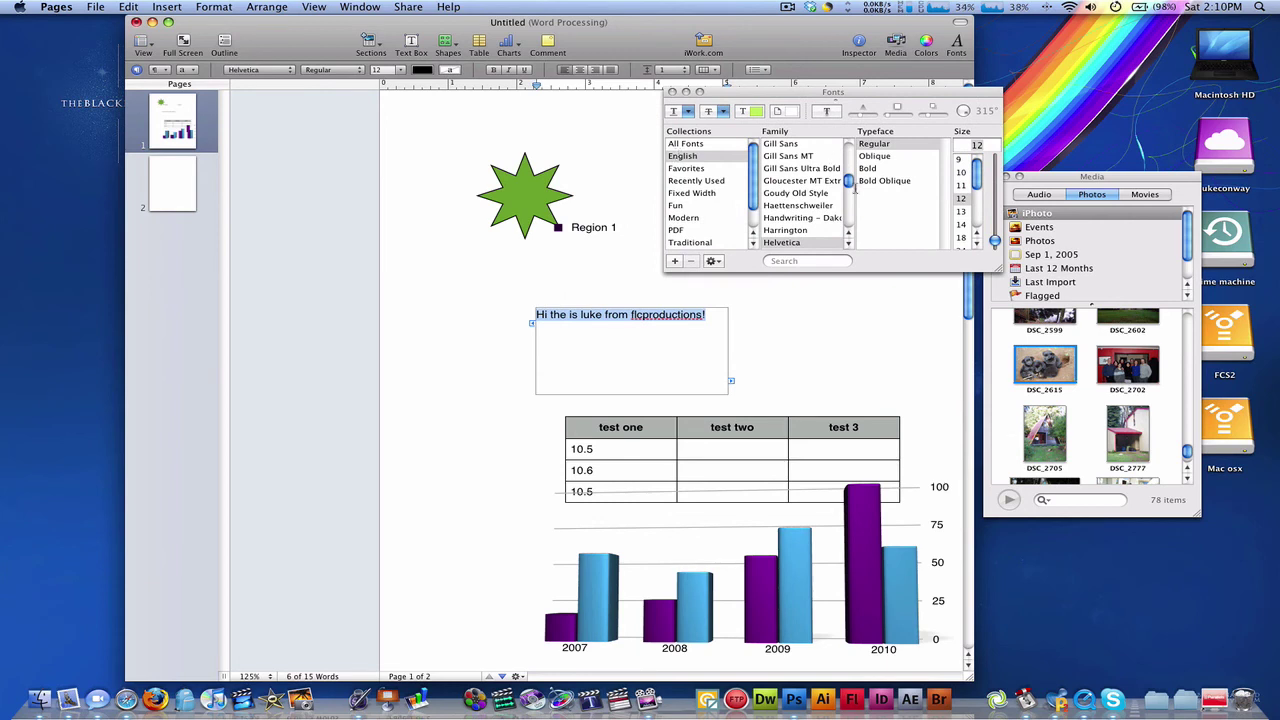
scroll(852, 185, up, 5)
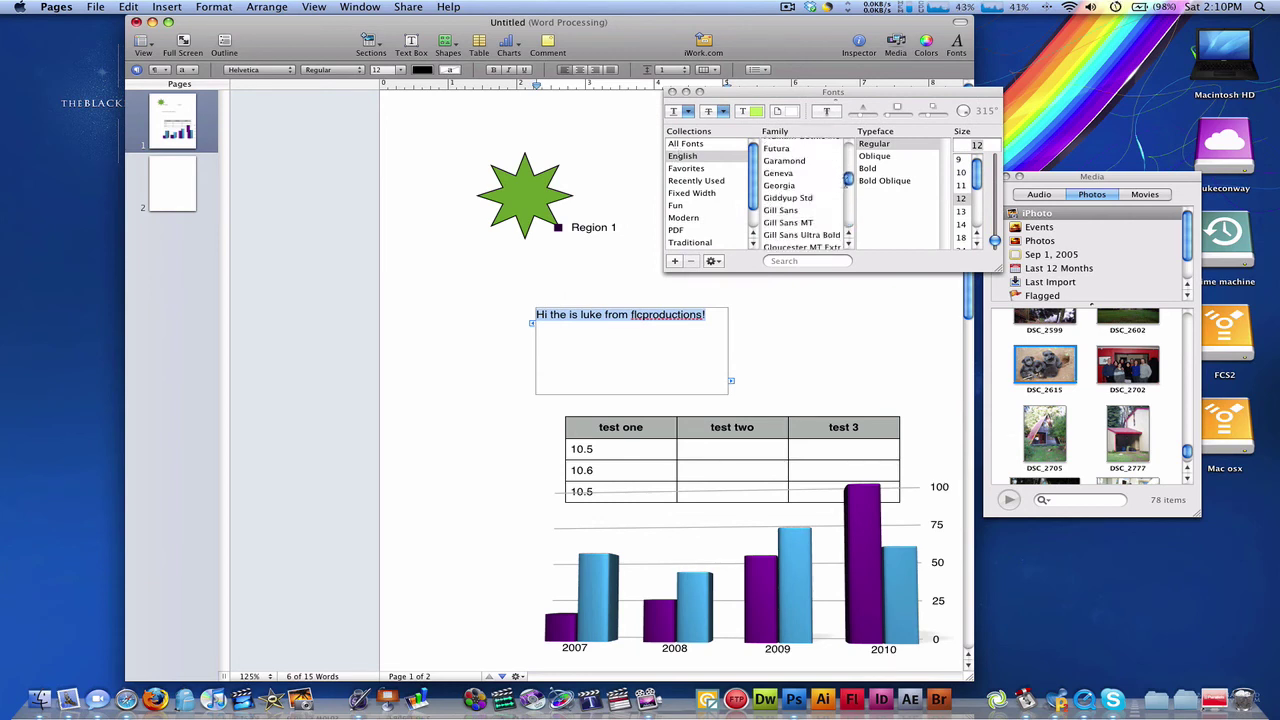
scroll(800, 195, down, 3)
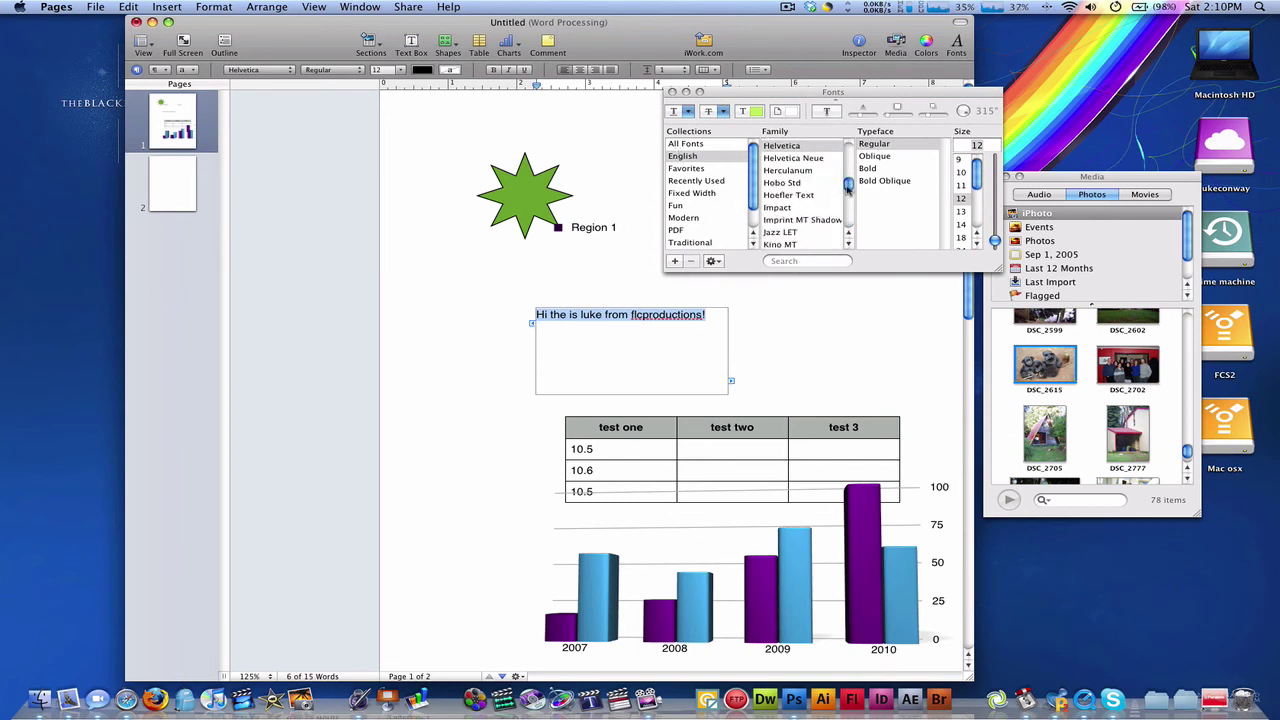
drag(848, 187, 850, 206)
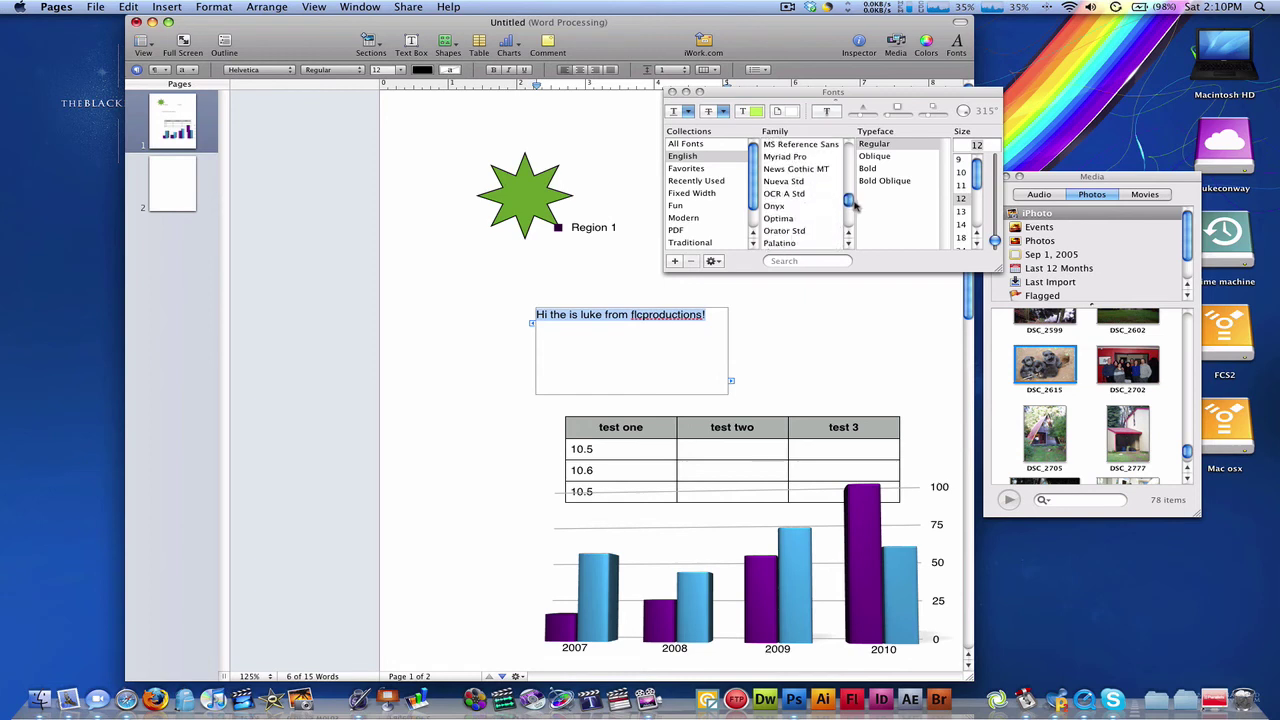
click(792, 219)
click(867, 168)
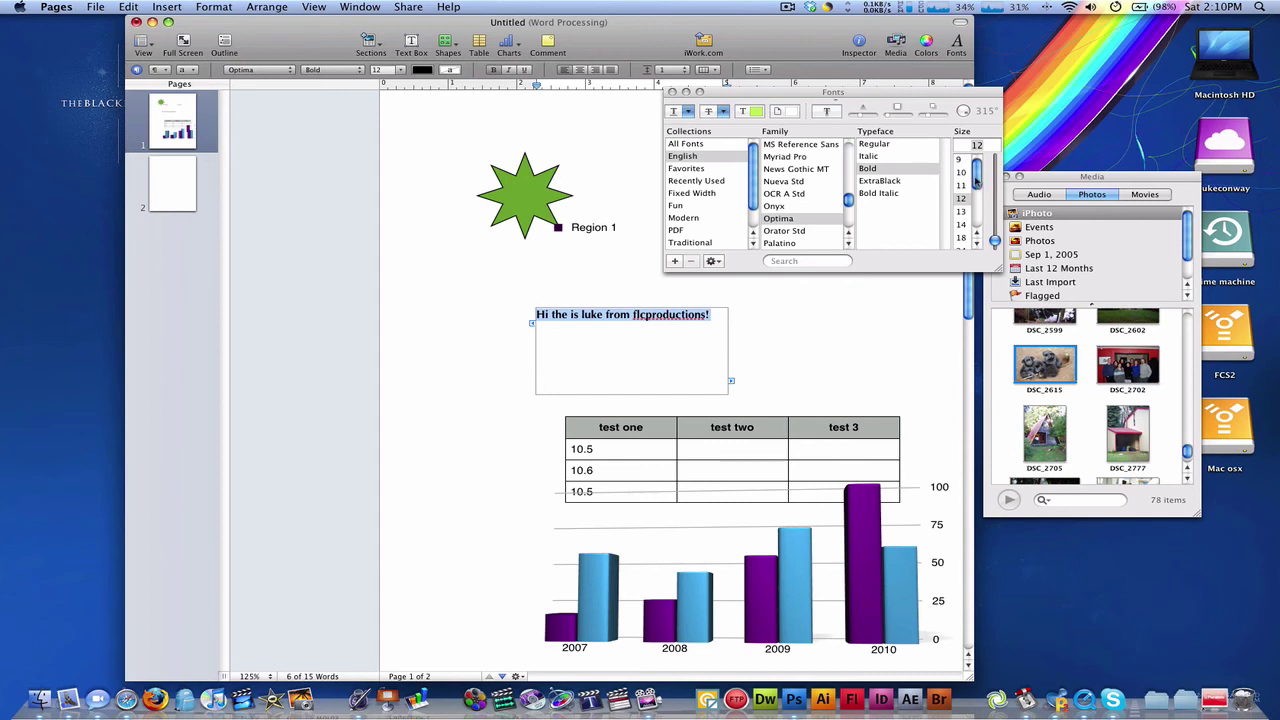
Try font size 72 on the greeting text and set its size to 24.
scroll(970, 190, down, 5)
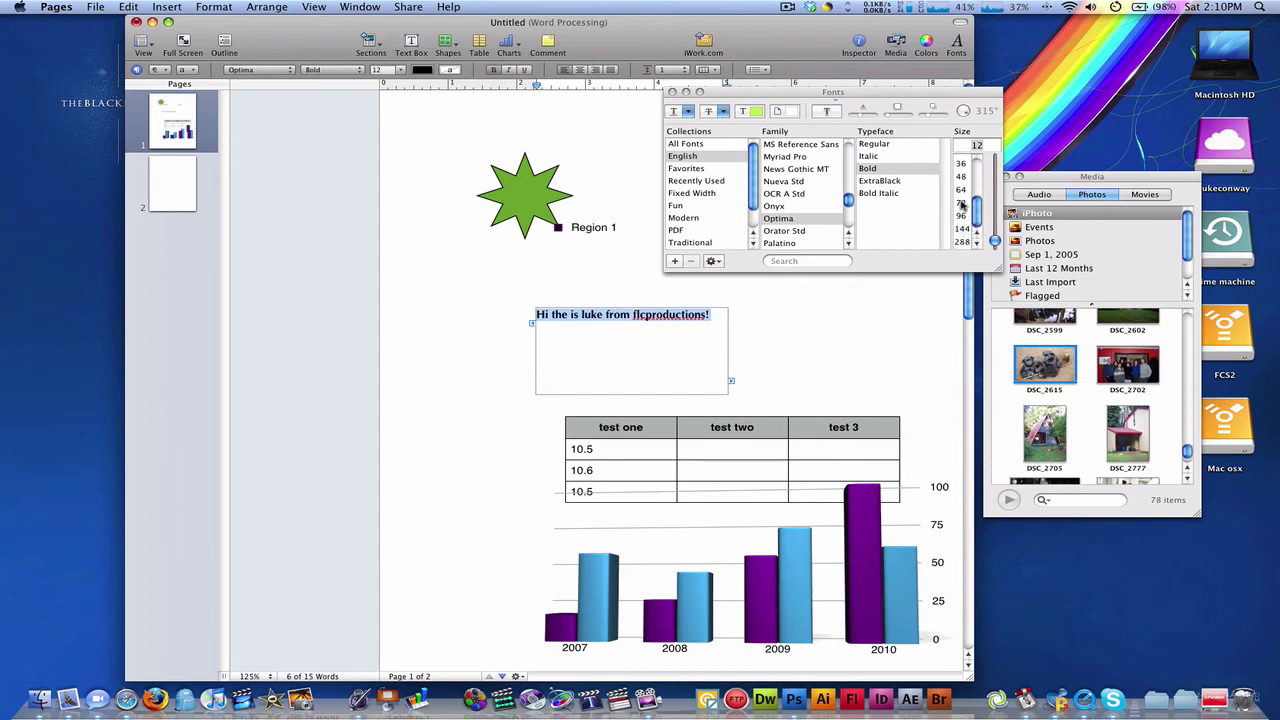
click(961, 203)
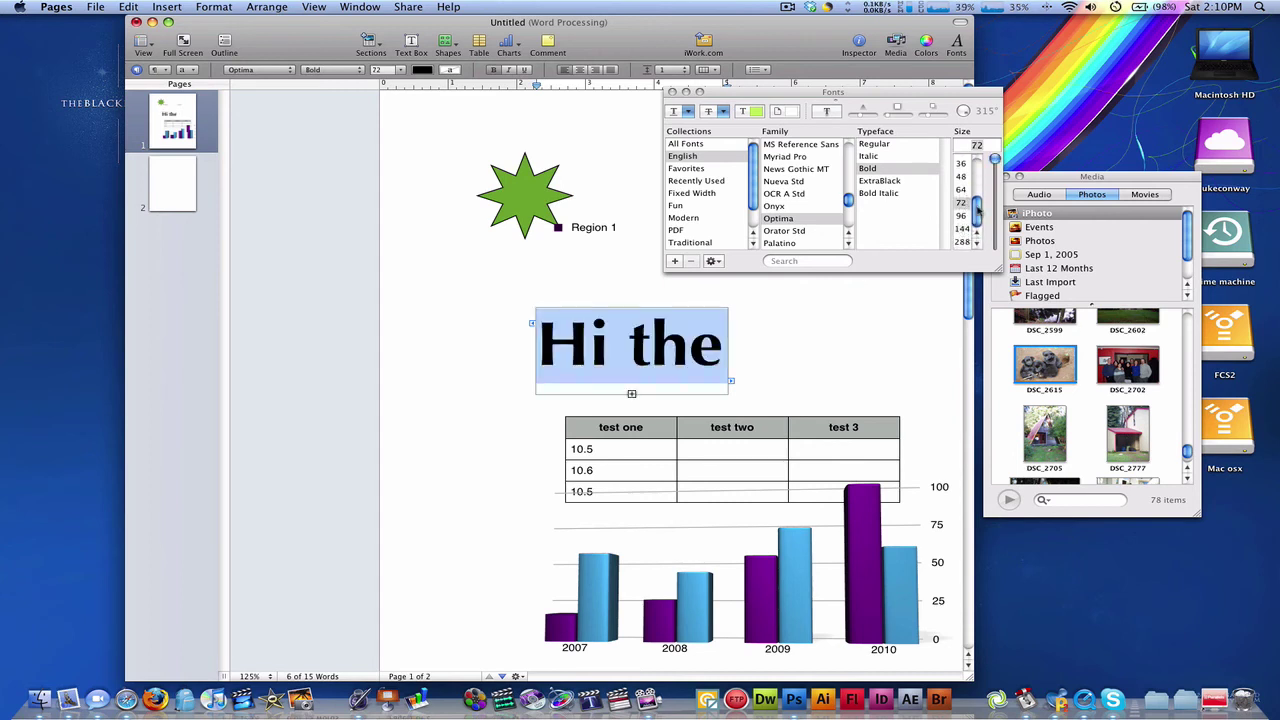
scroll(966, 206, up, 4)
click(962, 228)
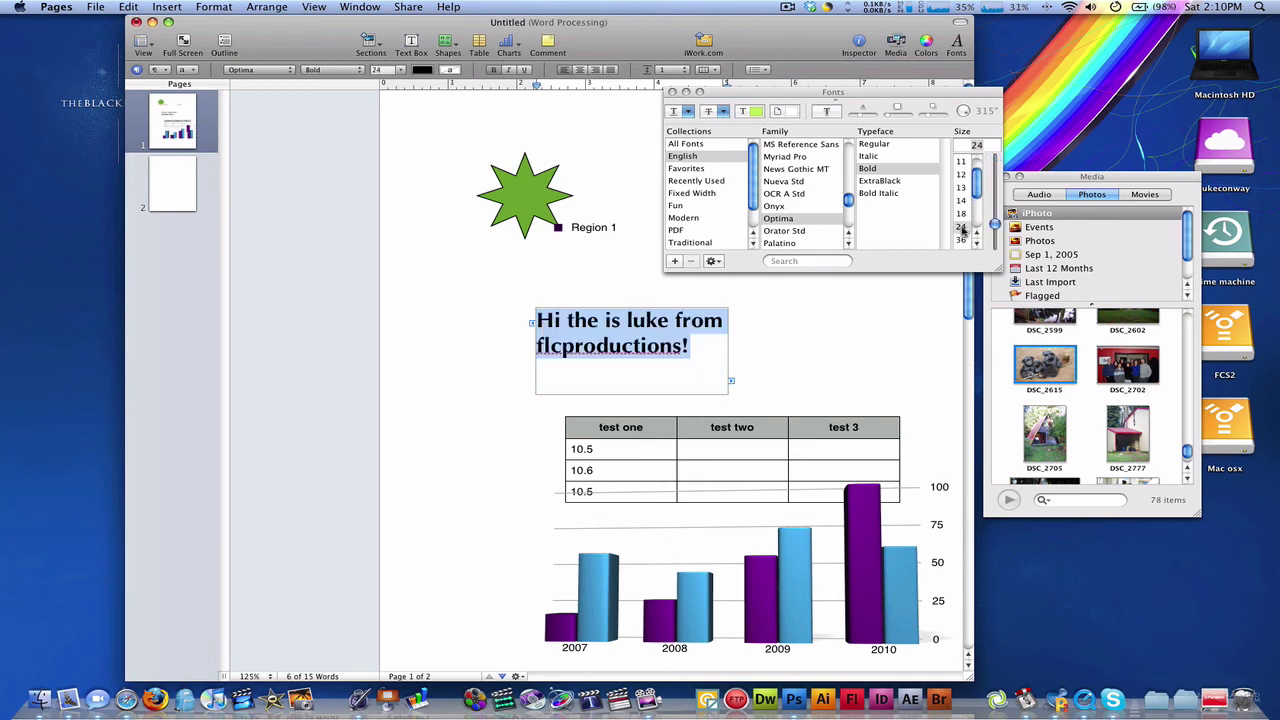
Add an empty linked text box beside the greeting text box, deselect it and close the Fonts window.
click(731, 380)
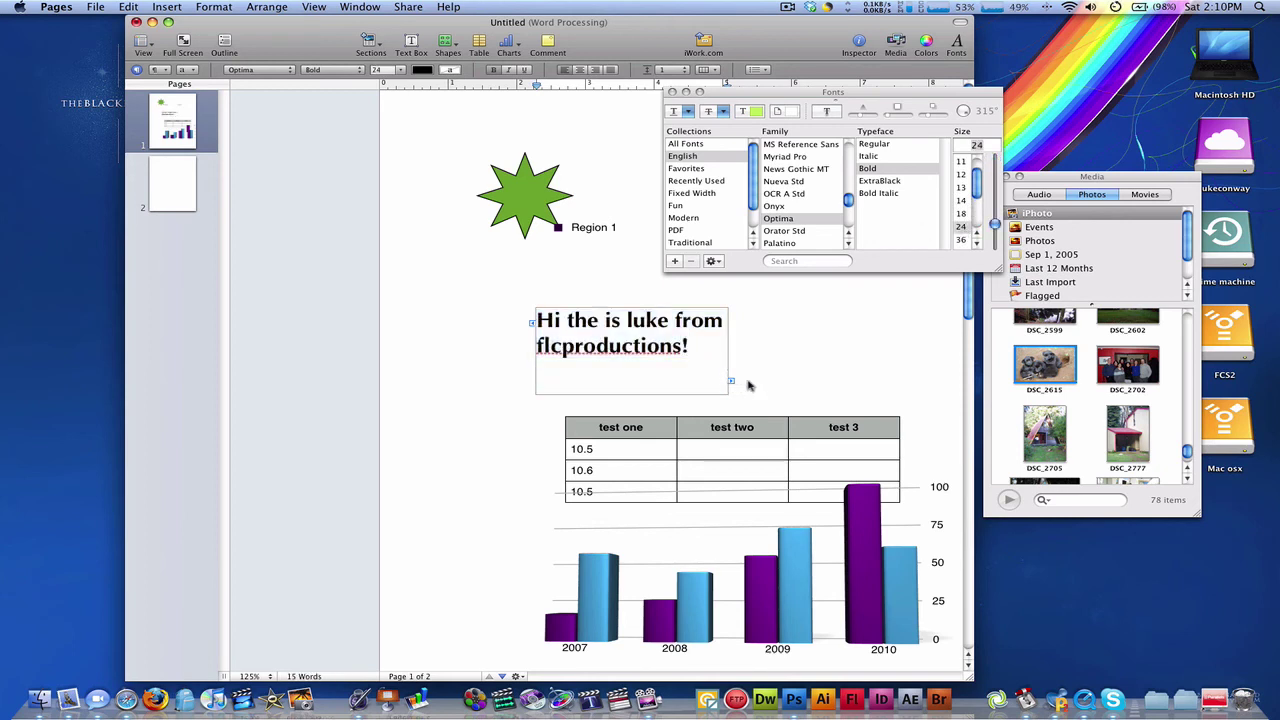
click(495, 386)
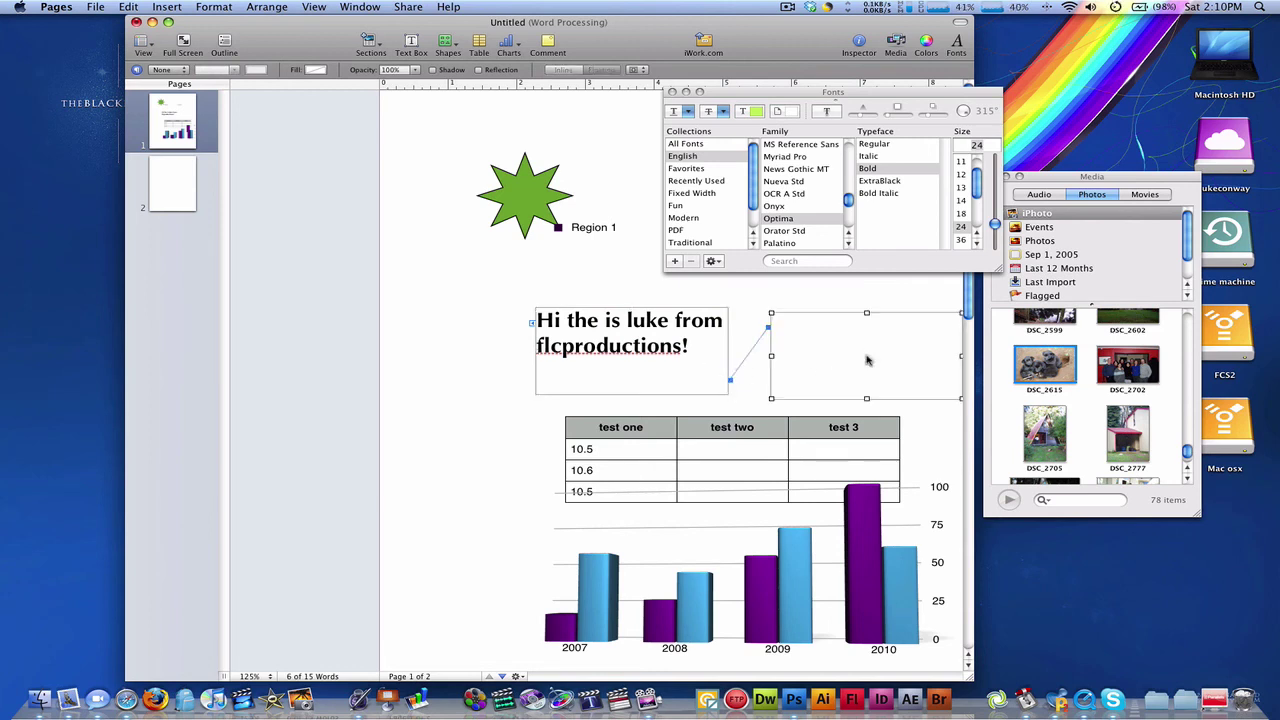
click(785, 290)
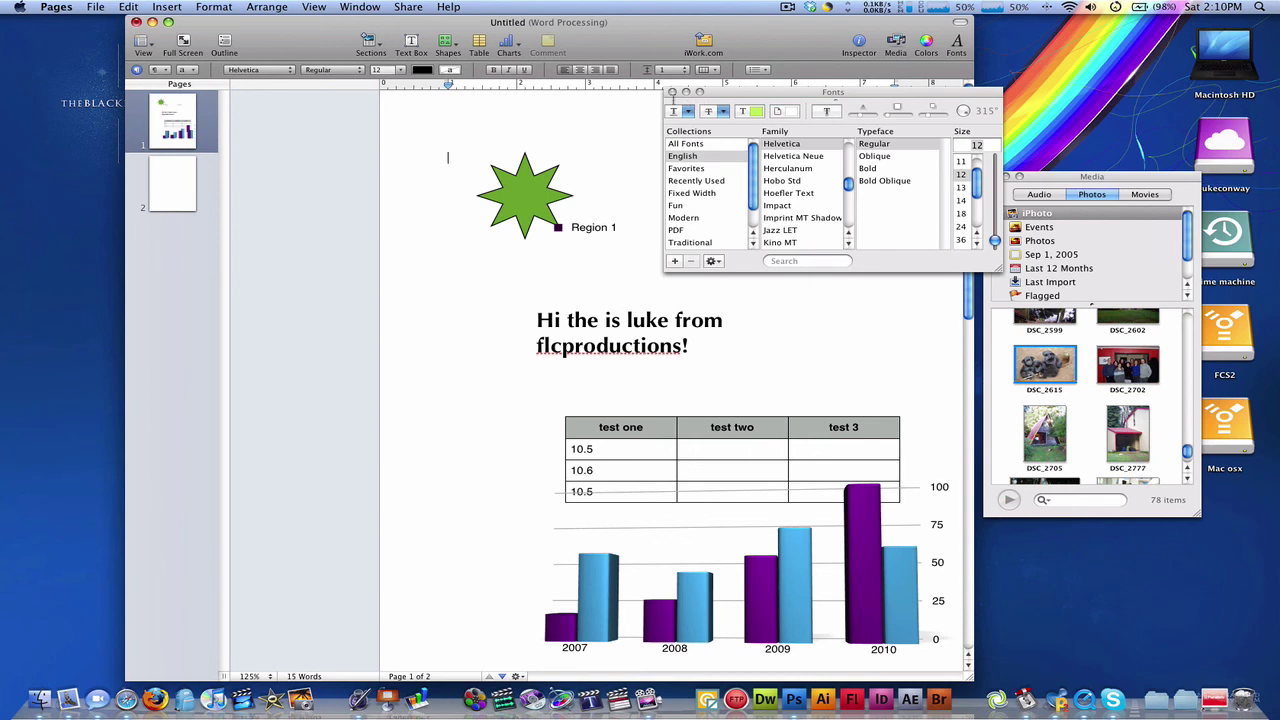
click(672, 92)
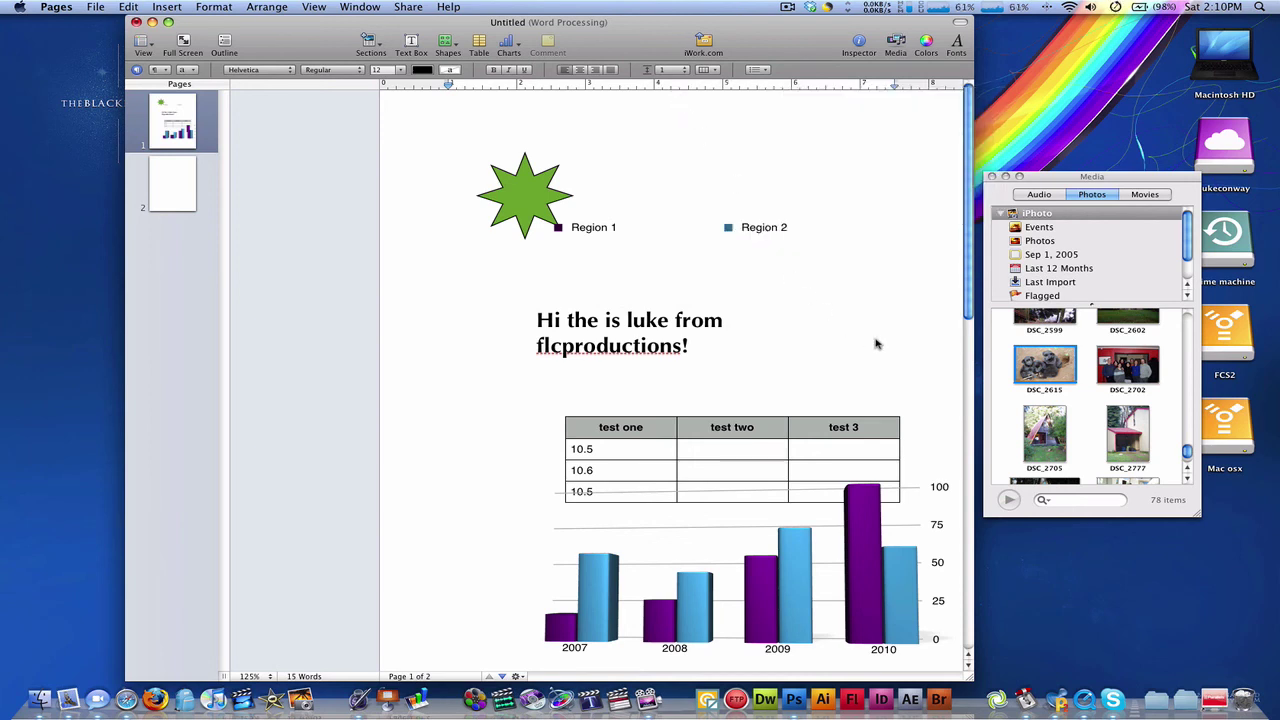
Close the untitled document without saving its changes and close the media browser.
key(shift+End)
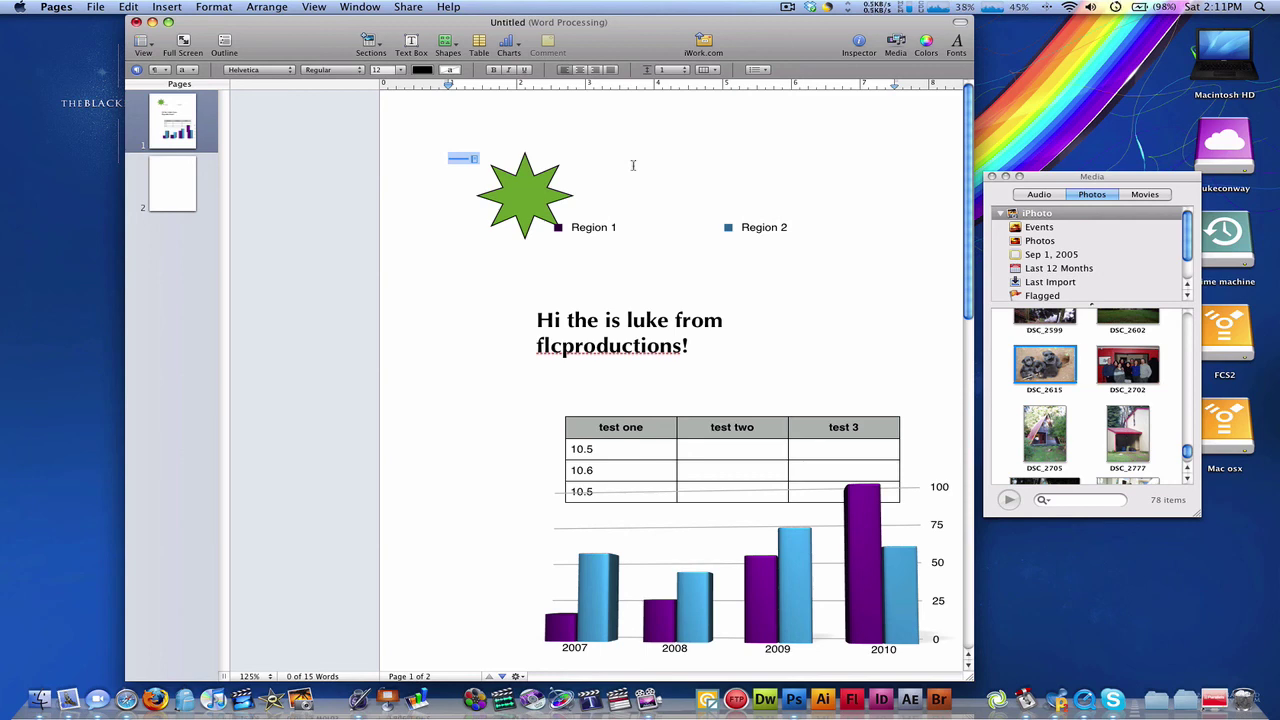
key(super+w)
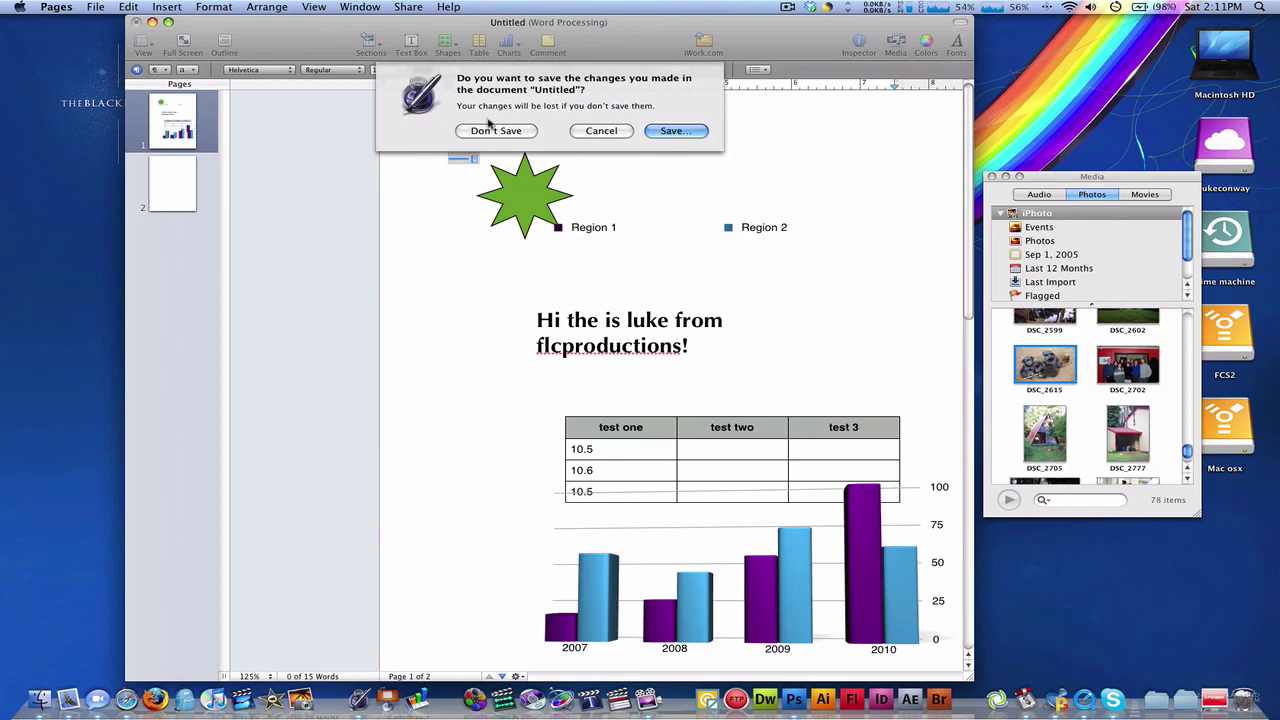
click(490, 132)
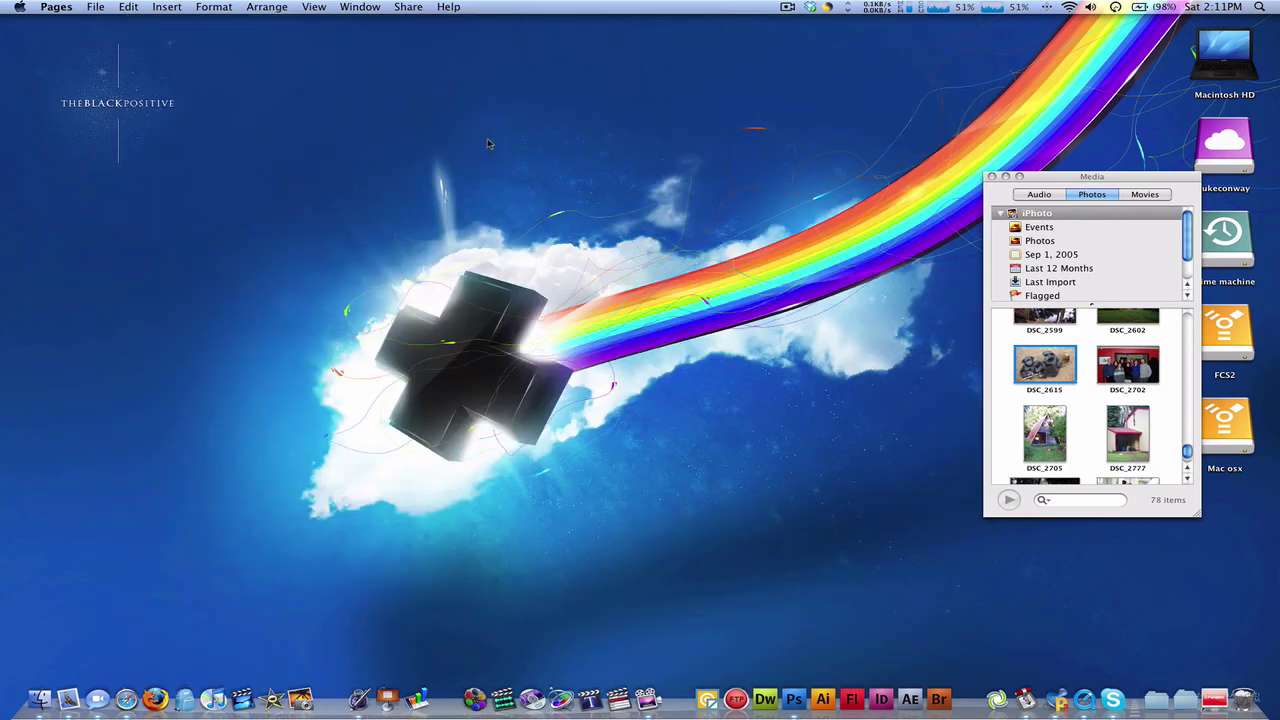
click(991, 176)
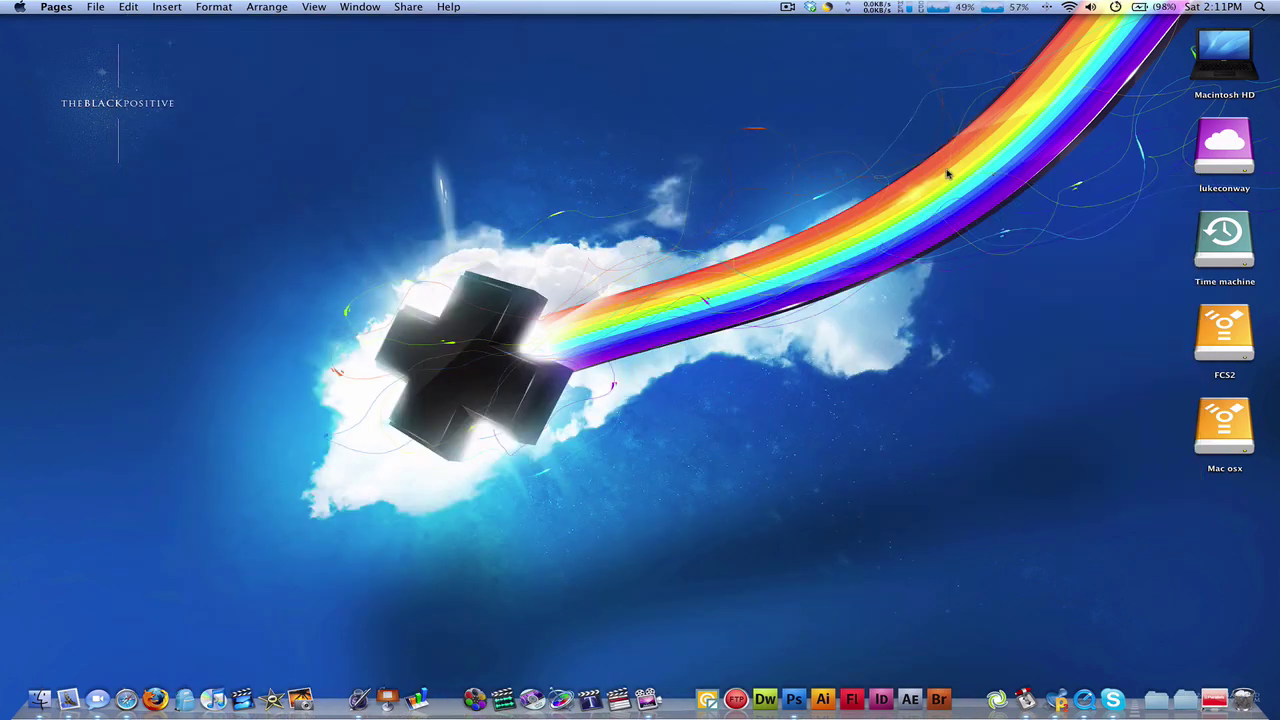